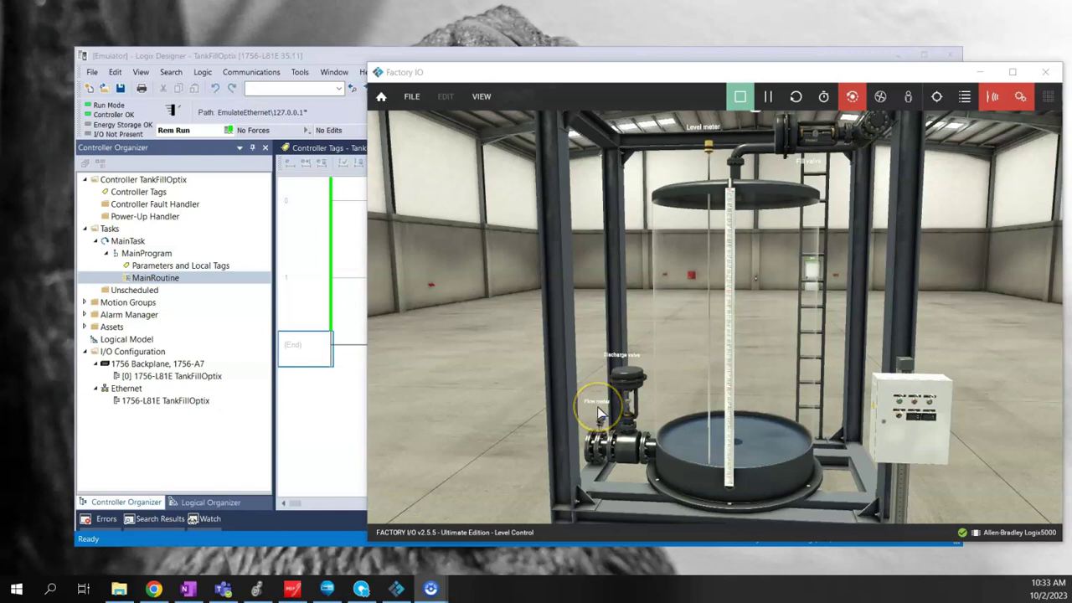
Switch to Logix Designer and open the TankFillOptix controller's tag list for review
left_click(335, 55)
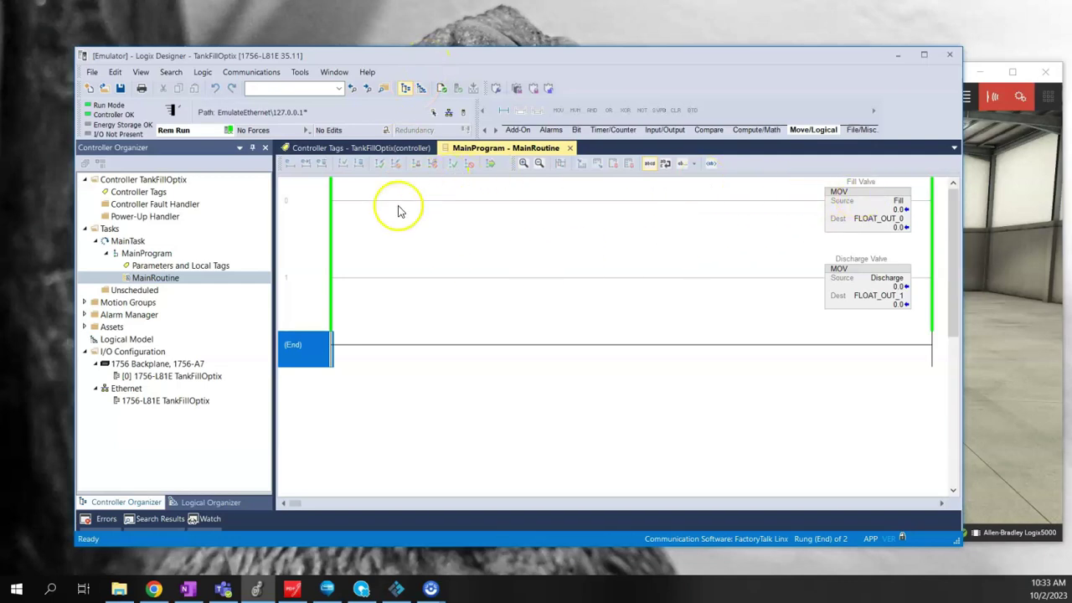
left_click(141, 196)
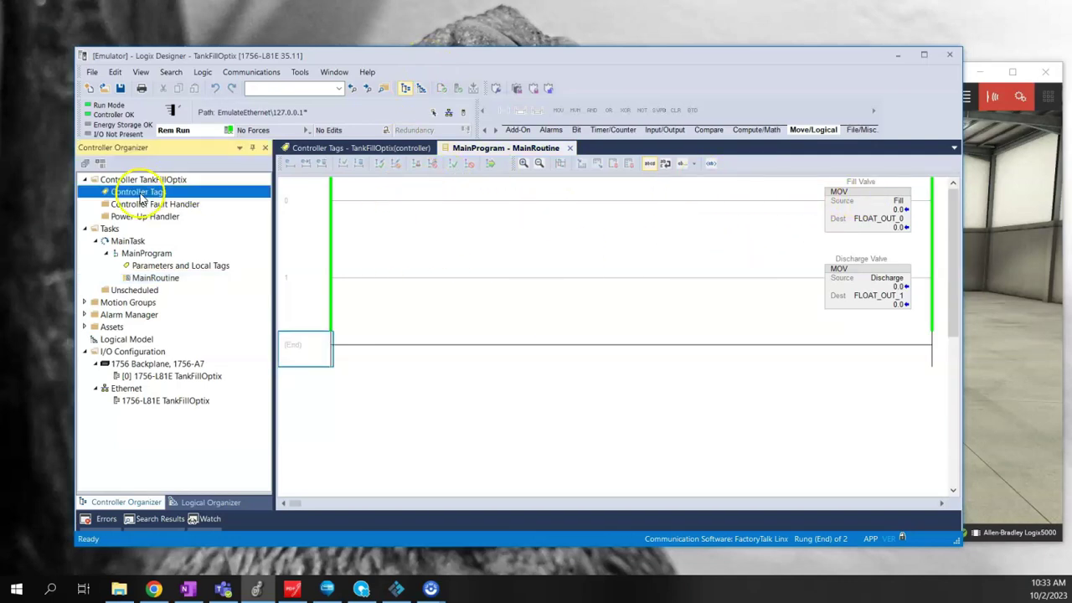
double_click(140, 196)
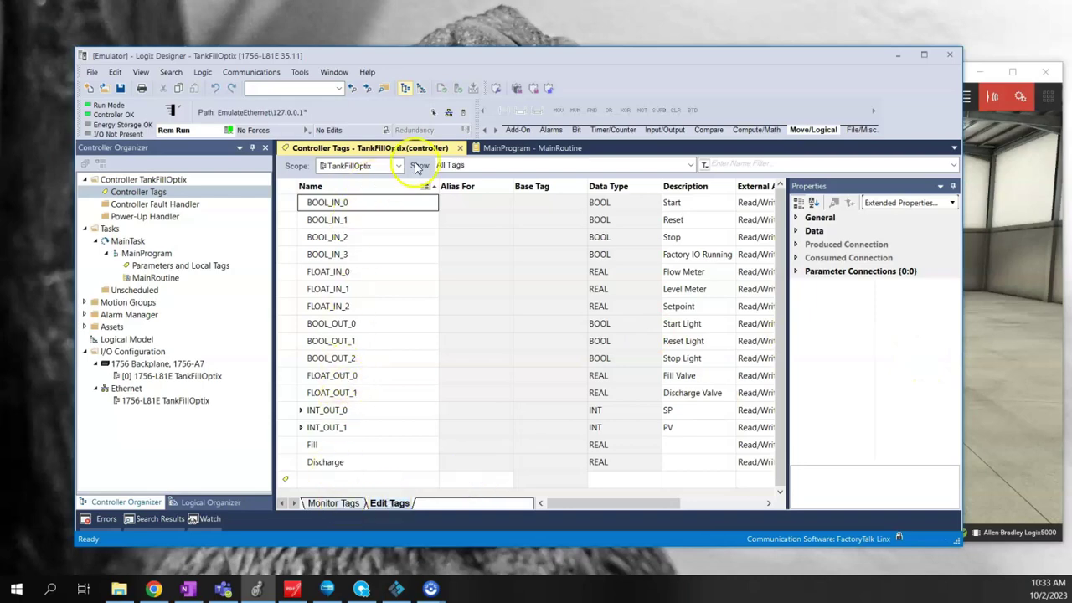
Check the STEMCPU emulator's IP address in FactoryTalk Logix Echo Dashboard, then return to the Factory IO tank scene
left_click(327, 590)
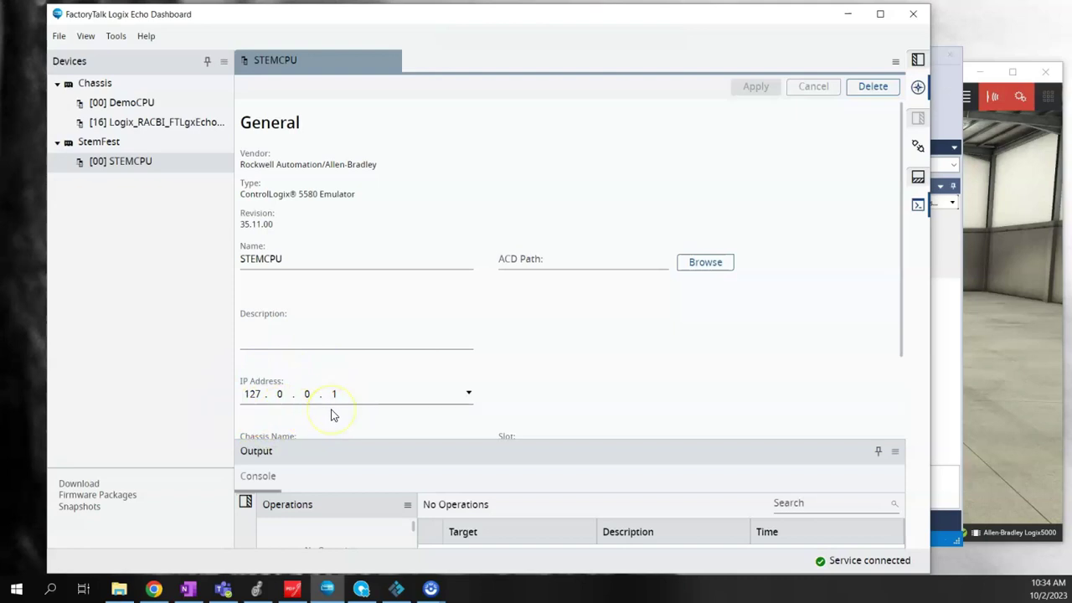
left_click(848, 15)
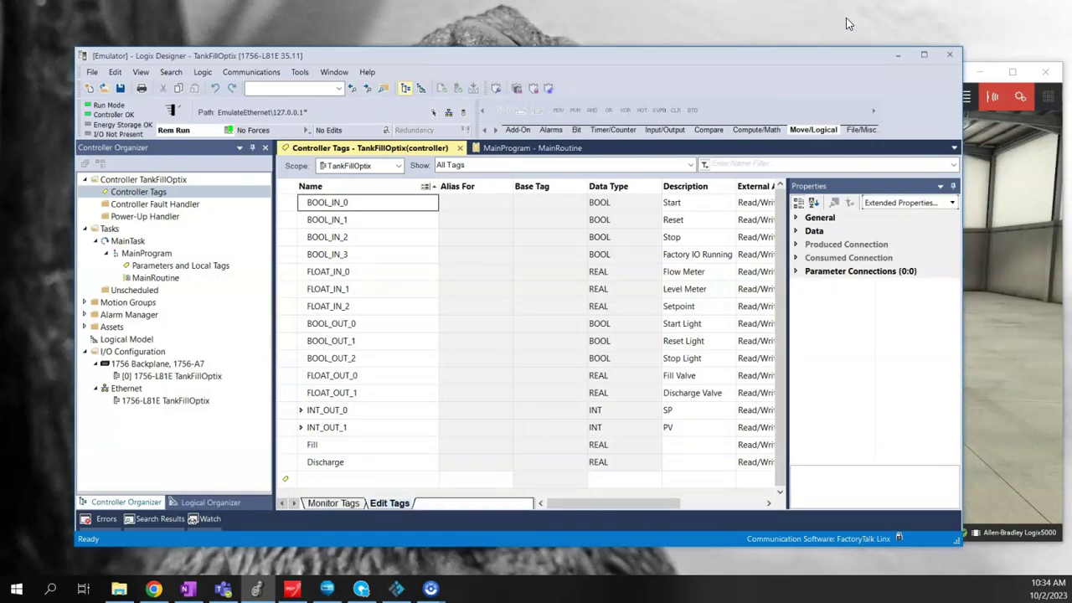
left_click(693, 104)
left_click(990, 219)
left_click(997, 222)
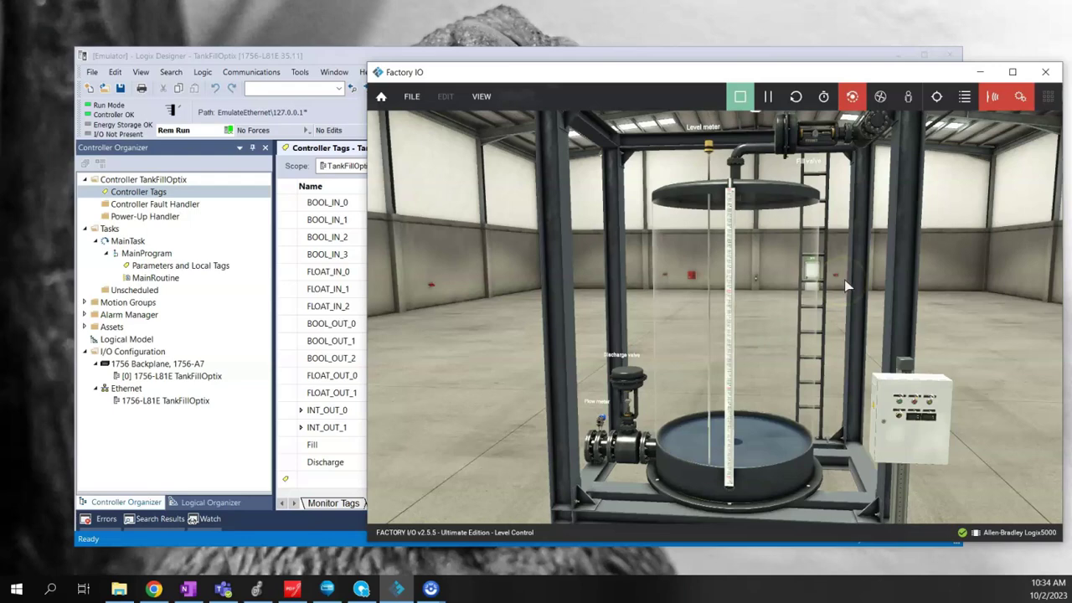
Switch to FactoryTalk Optix Studio and inspect the properties of the Converters, Model and MainWindow project items
left_click(361, 590)
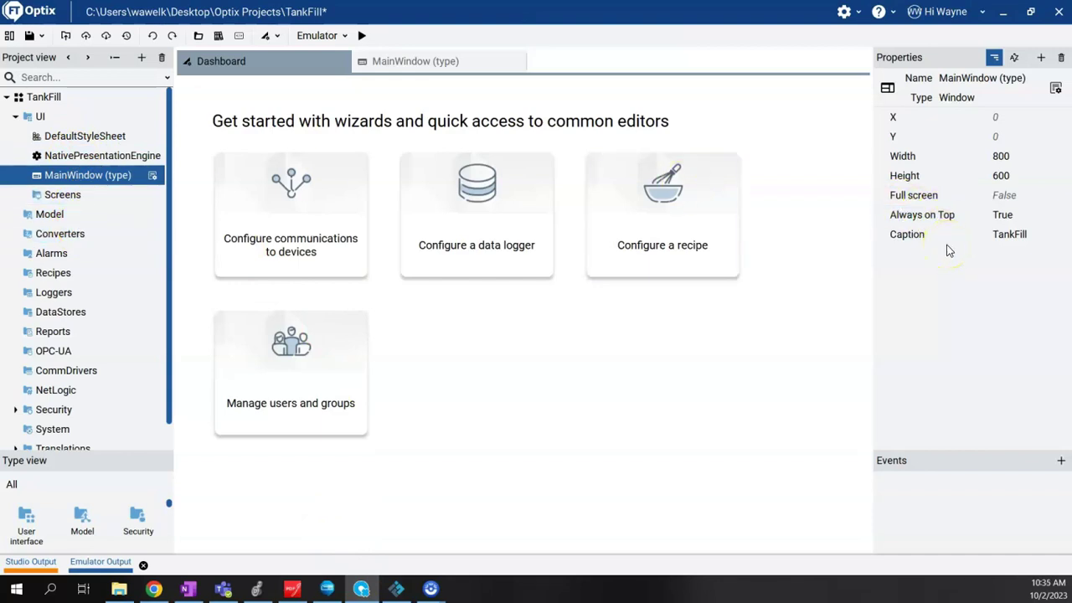
left_click(53, 253)
left_click(57, 234)
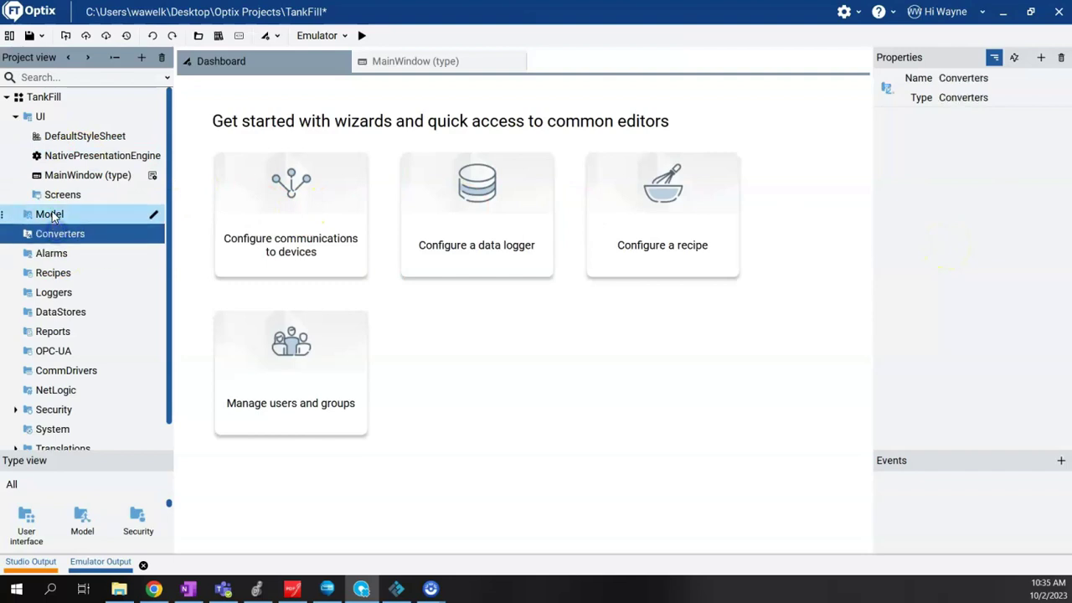
left_click(50, 214)
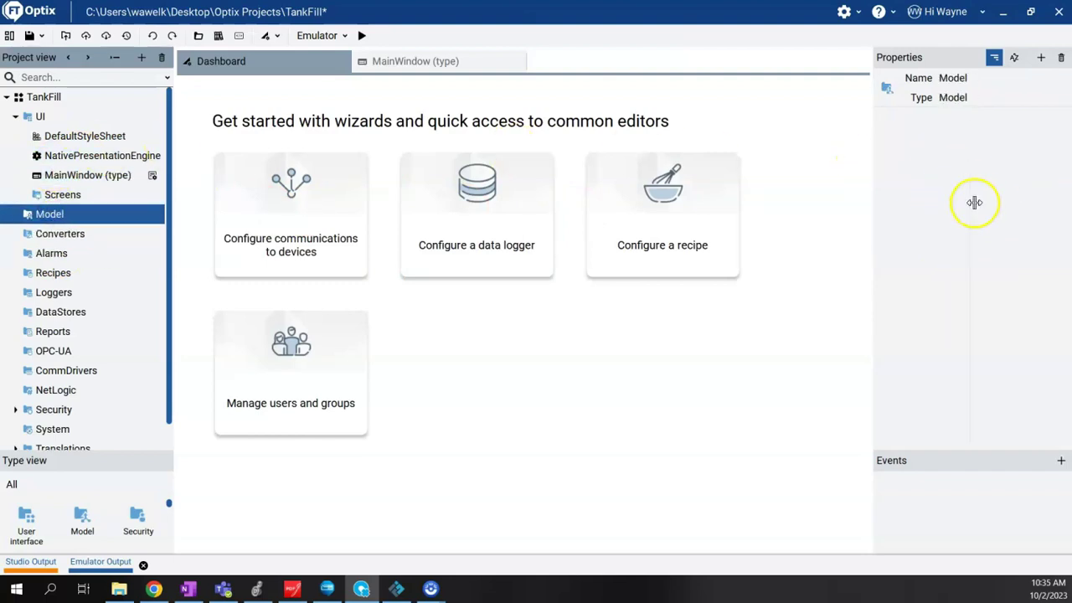
left_click(79, 176)
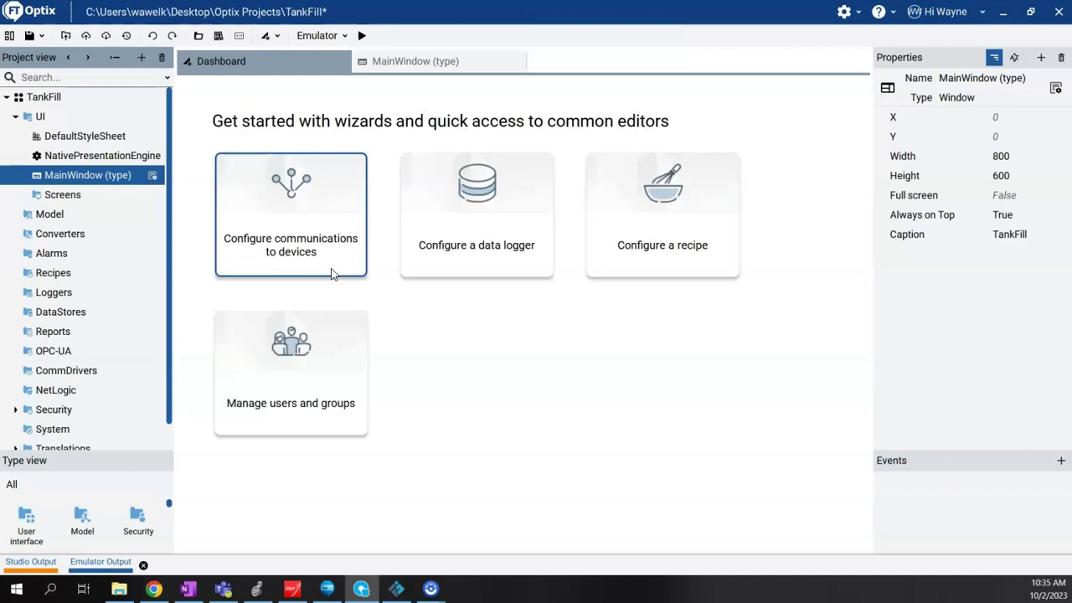
scroll(83, 325, "down", 1)
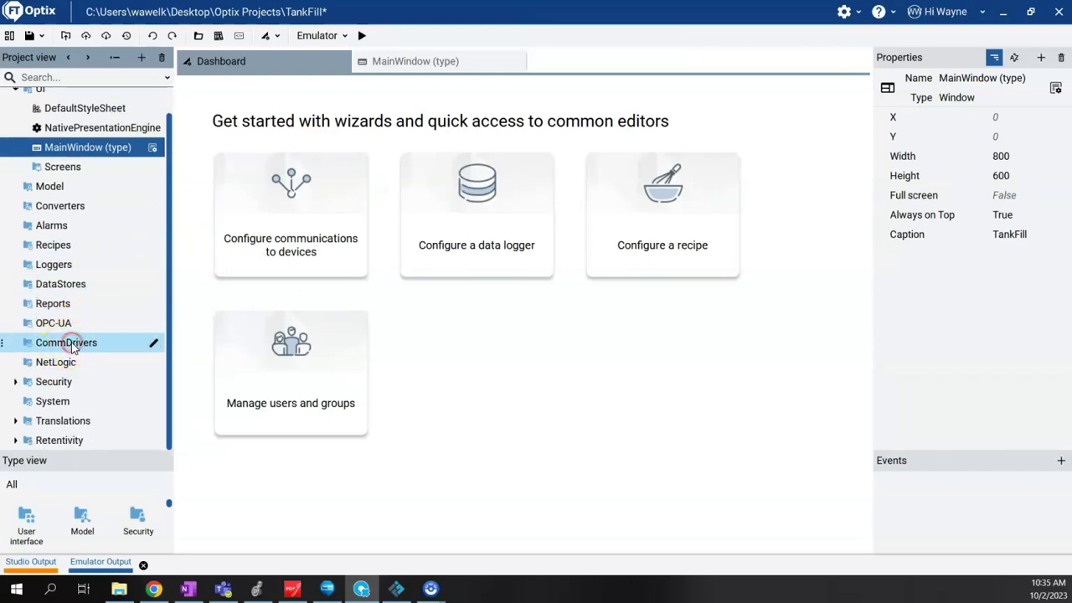
right_click(71, 342)
mouse_move(98, 353)
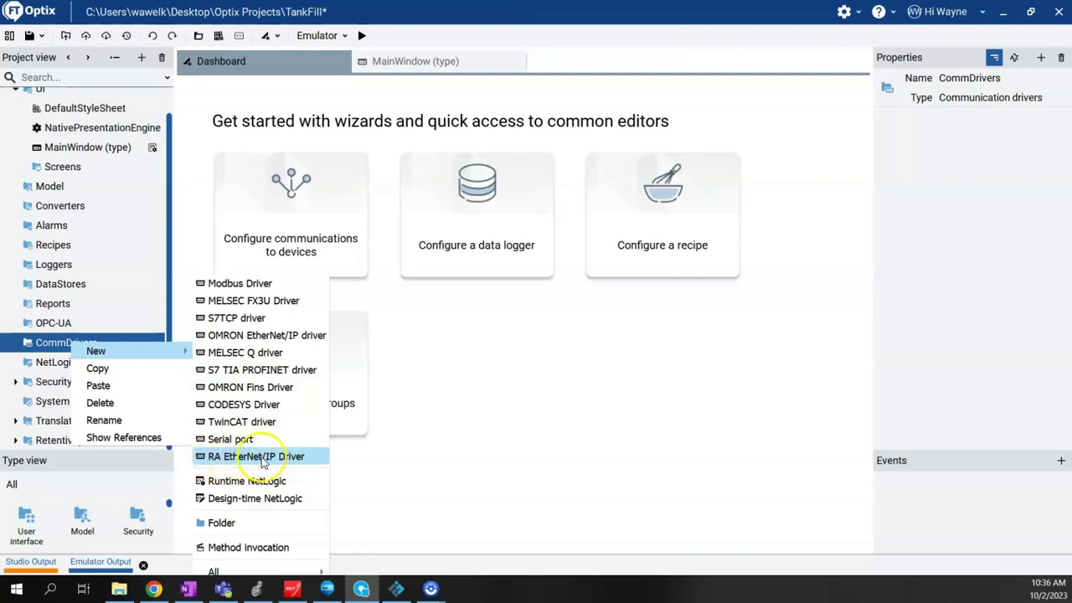
left_click(455, 429)
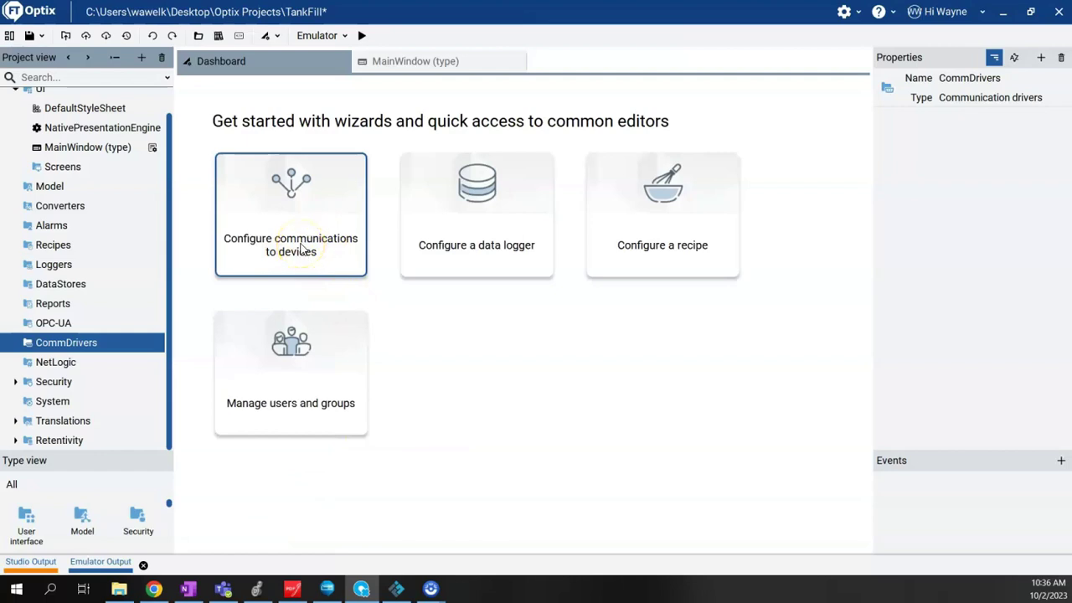
Start the device communications wizard and add a new CommDriver station of type RA EtherNet/IP Station
left_click(302, 248)
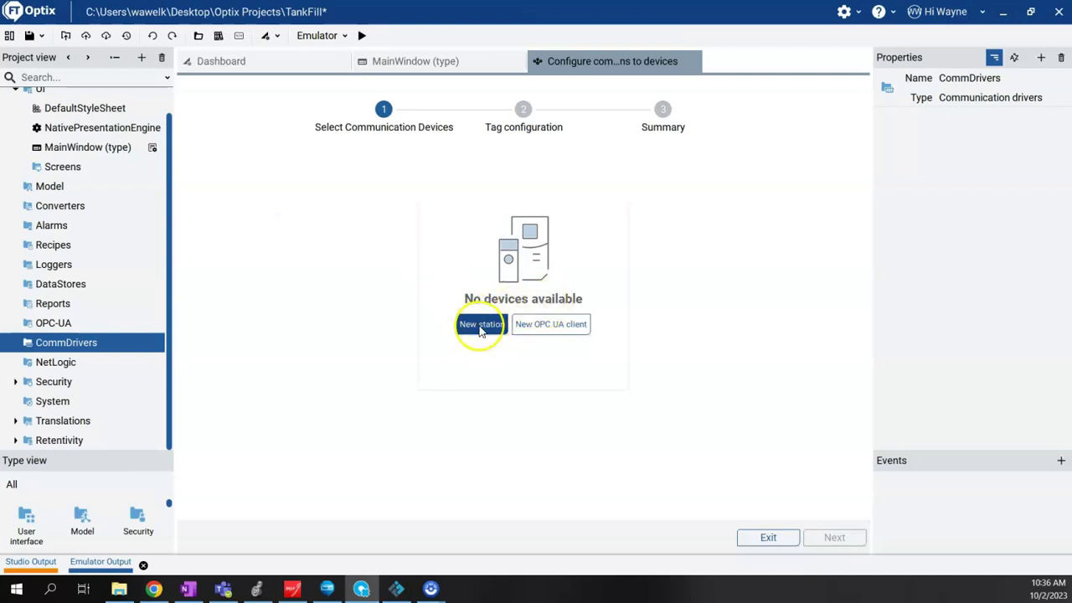
left_click(480, 329)
left_click(437, 185)
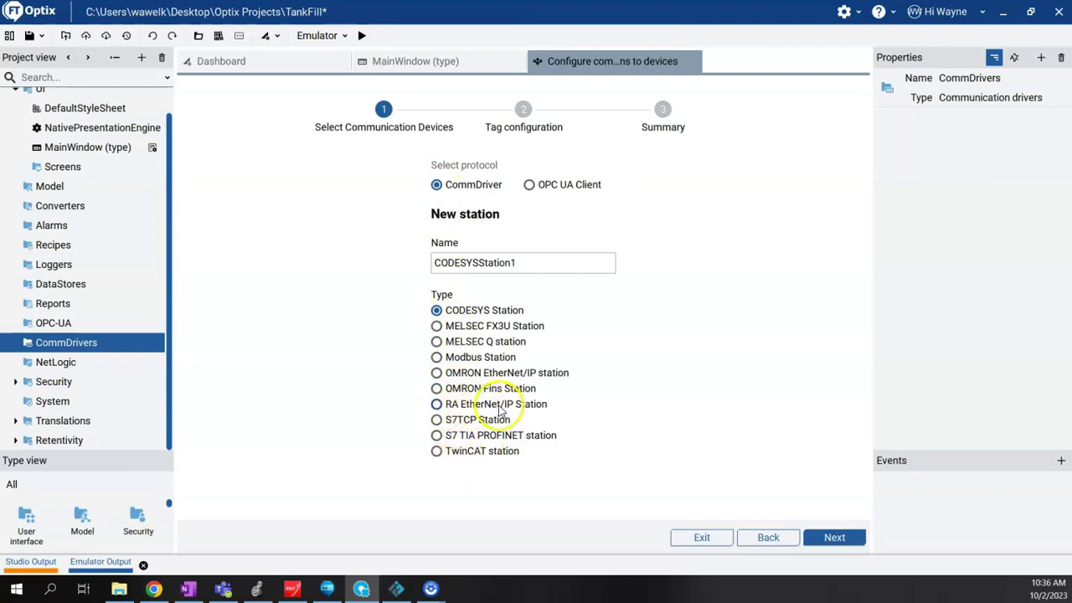
left_click(442, 408)
left_click(830, 537)
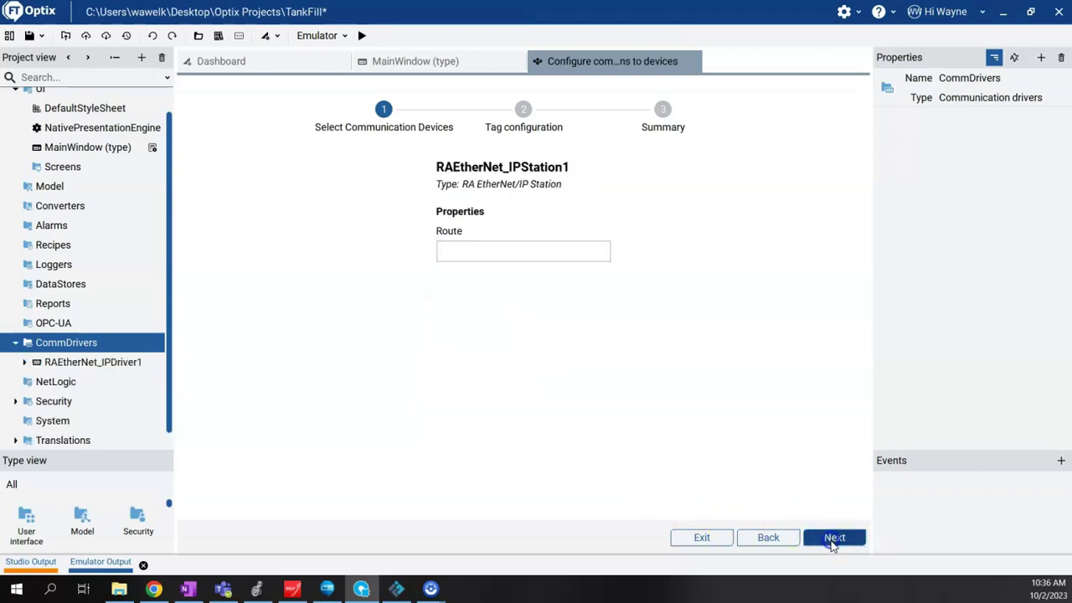
Set the new station's route to 127.0.0.1, rename it LogixEcho and proceed to its tag configuration
left_click(463, 257)
type("127.0.0.1")
left_click(836, 538)
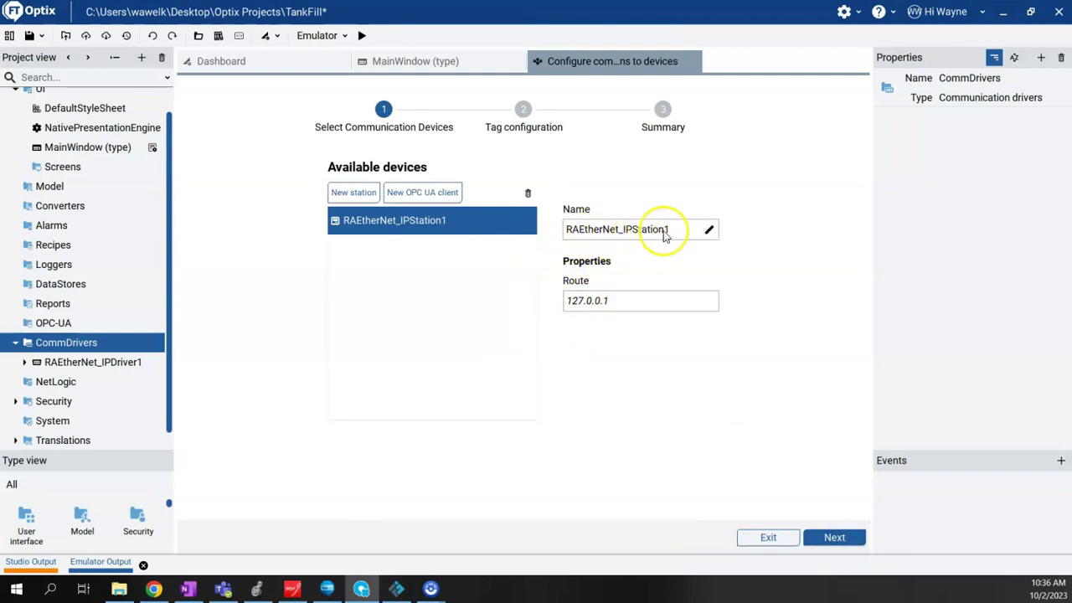
left_click(706, 231)
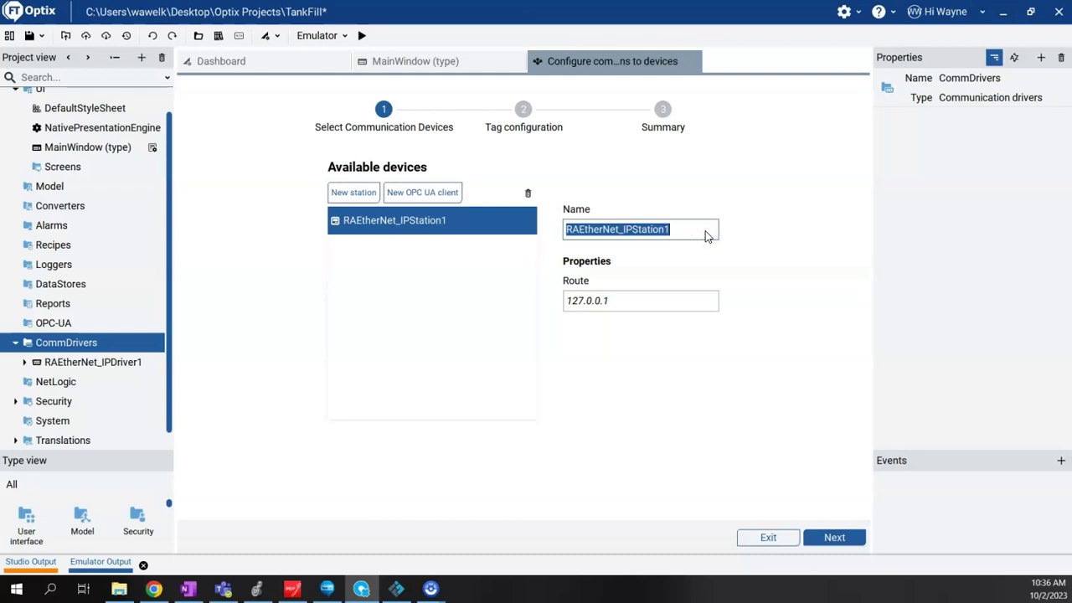
type("LogixEcho")
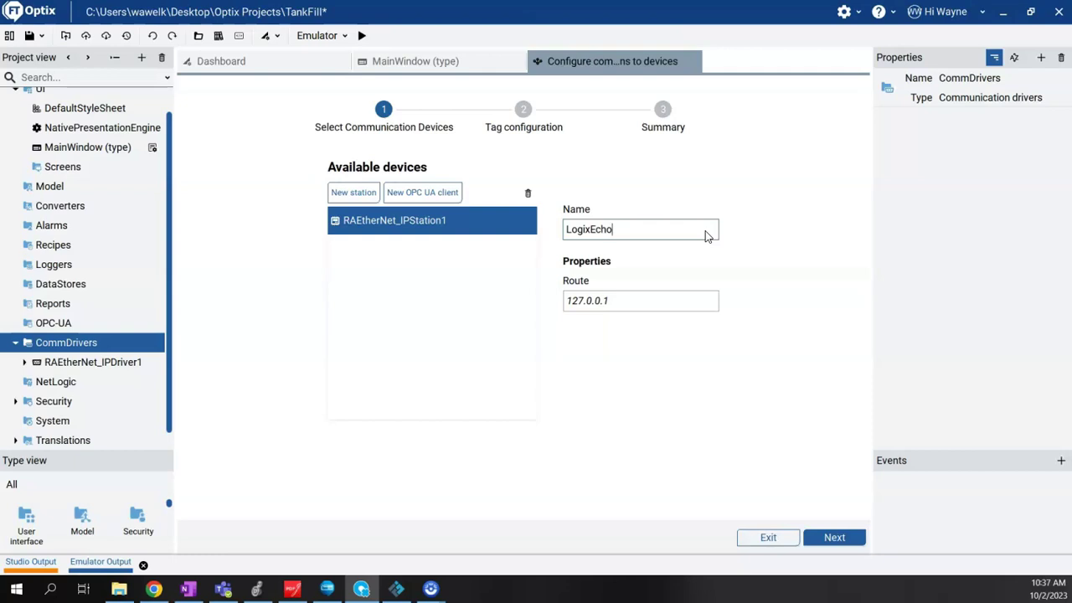
left_click(846, 541)
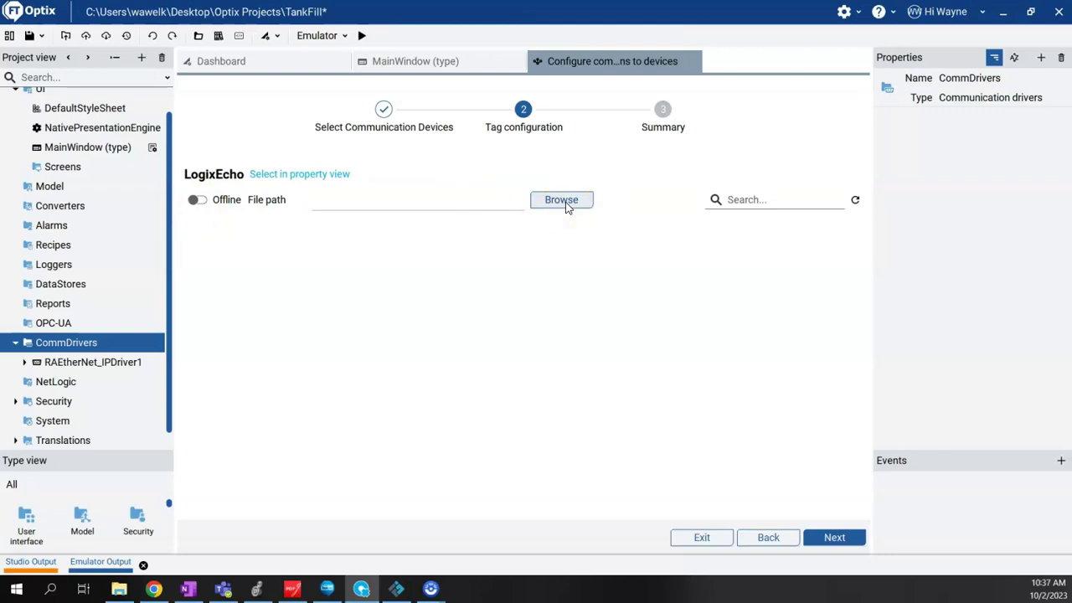
Load the LogixEcho station's tags online, select all Controller Tags for import and finish the communications wizard
left_click(199, 201)
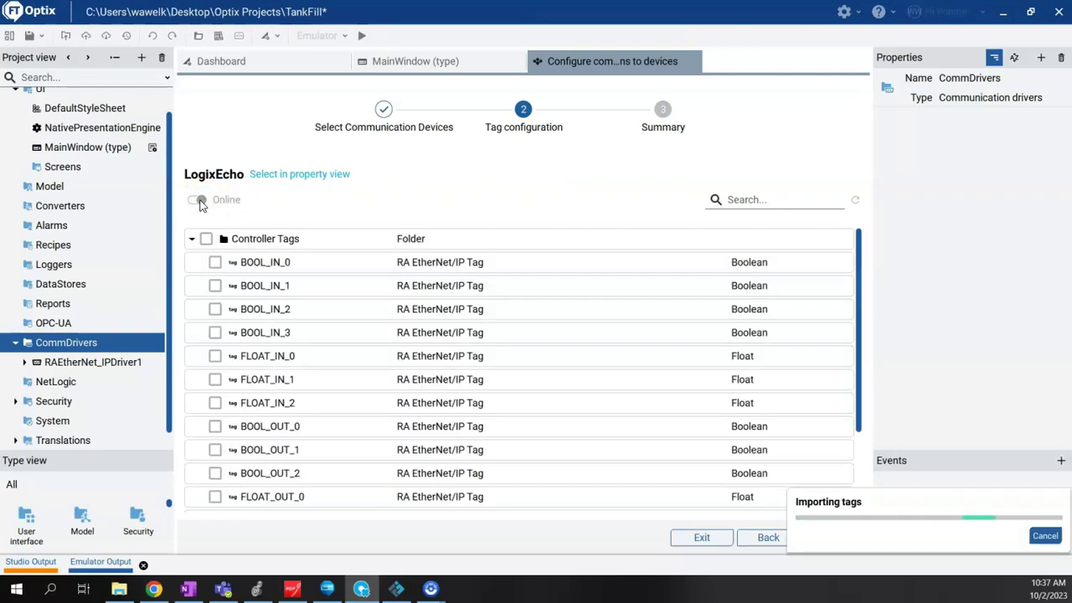
left_click(221, 201)
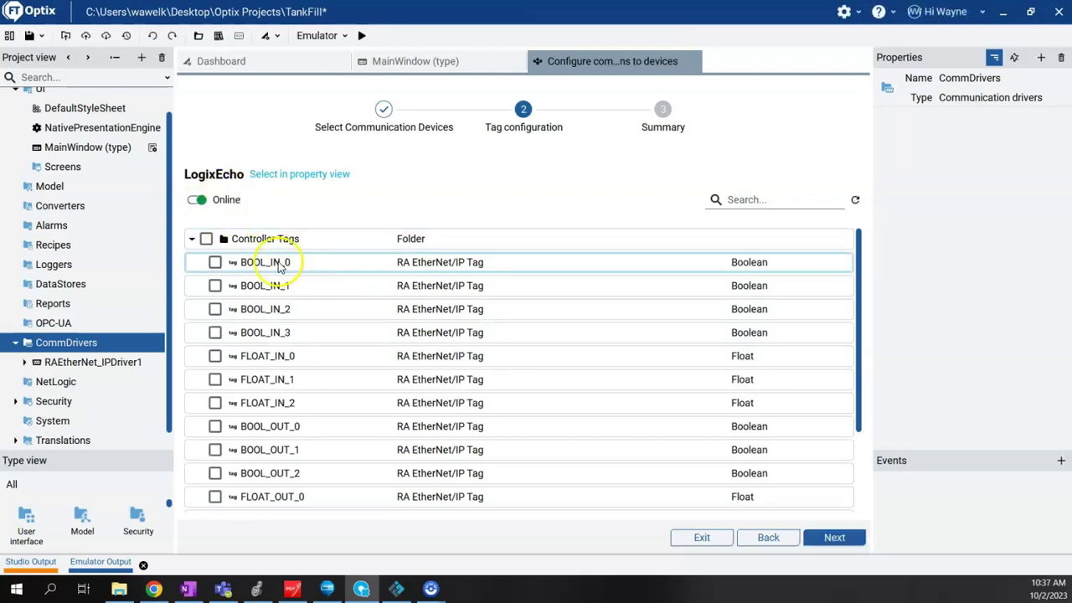
scroll(318, 427, "down", 3)
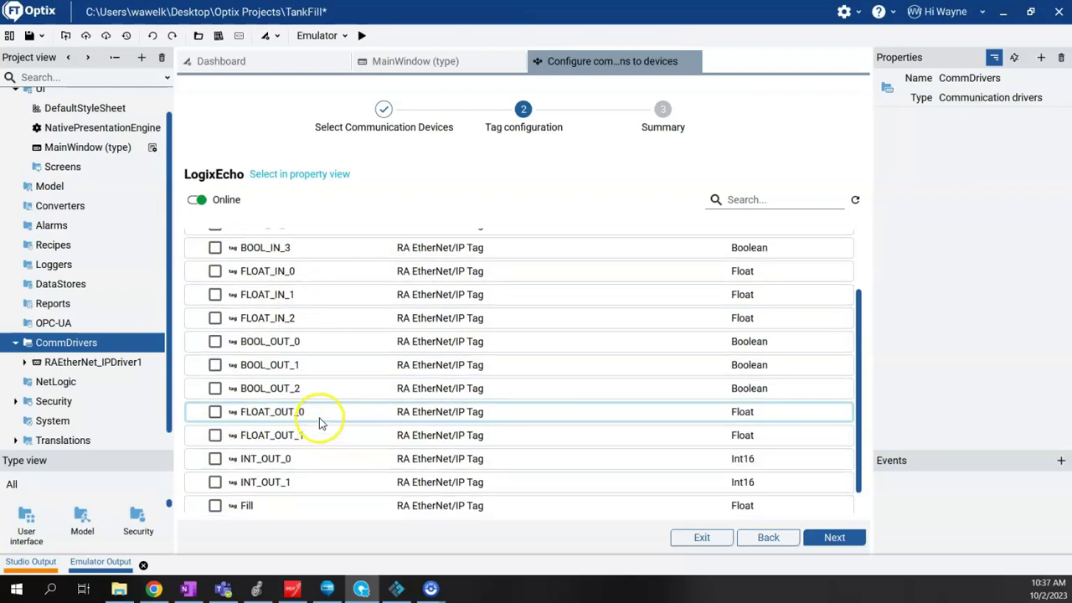
scroll(290, 453, "up", 3)
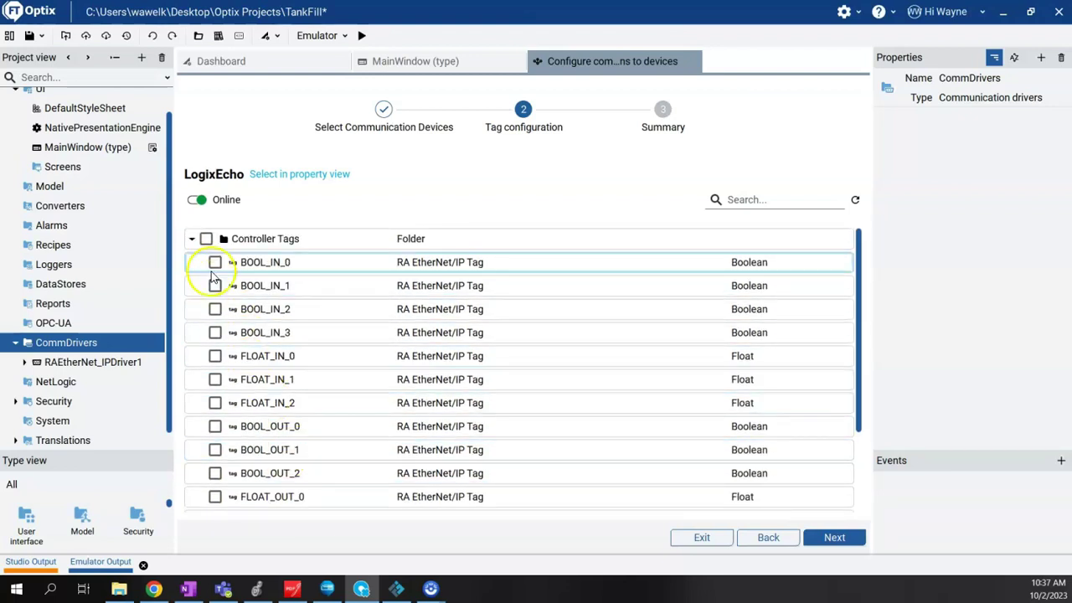
left_click(206, 238)
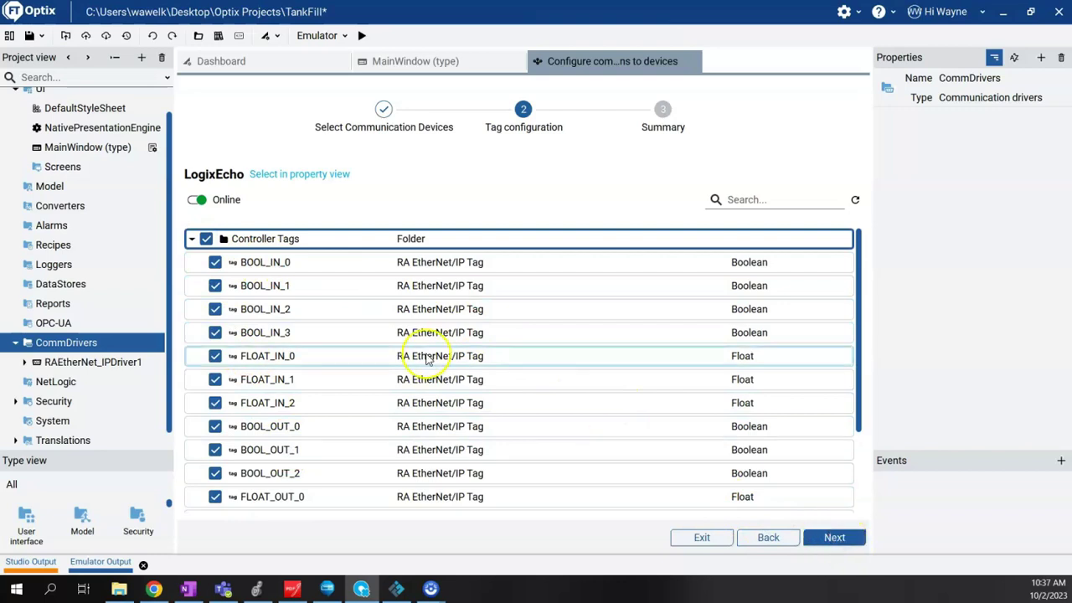
left_click(834, 538)
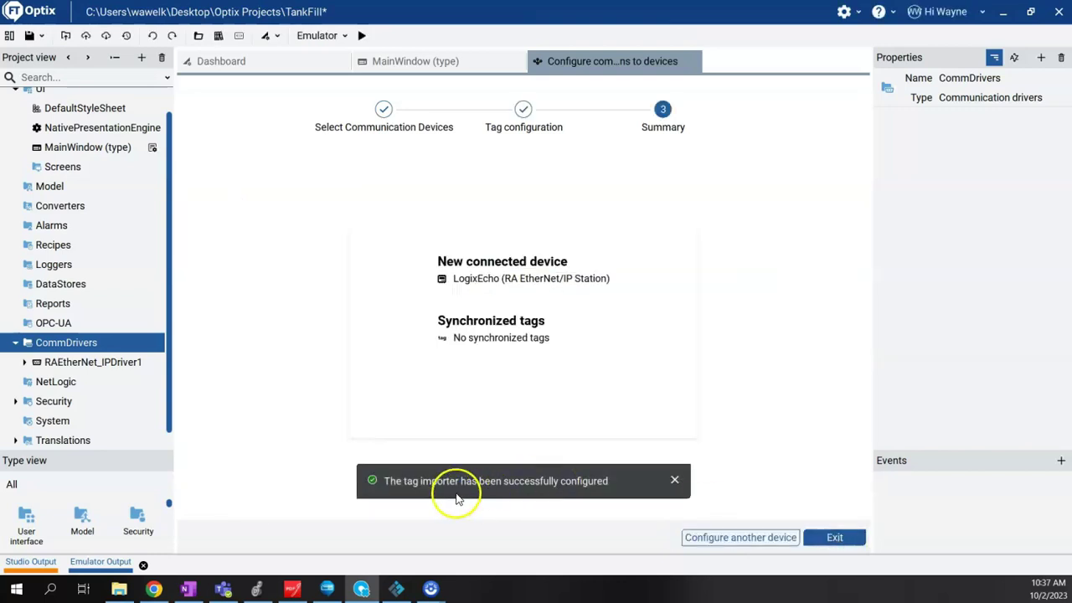
left_click(838, 538)
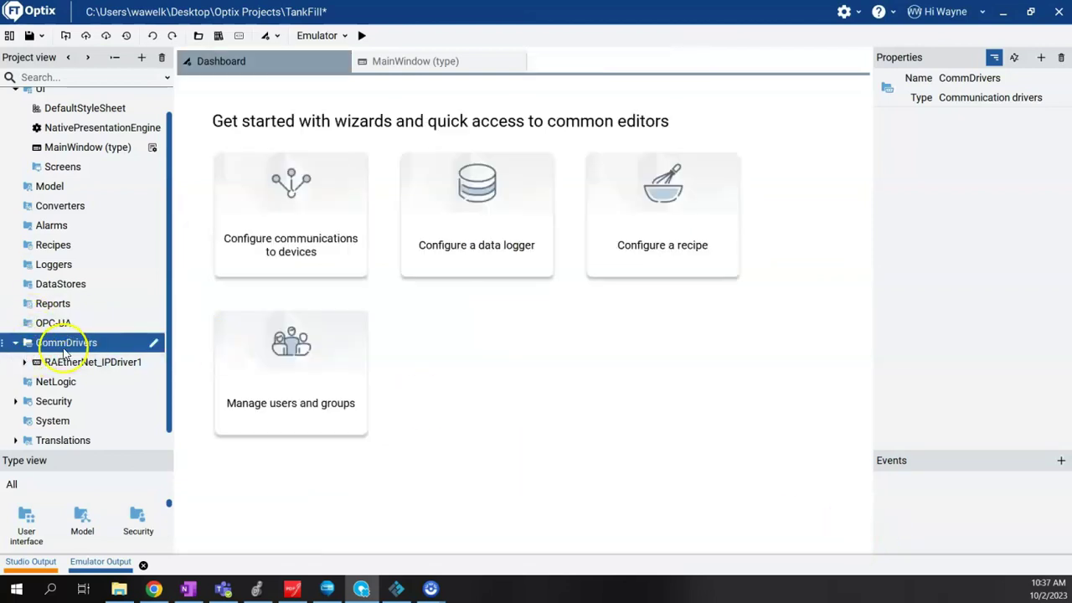
Expand the RA EtherNet/IP driver down to LogixEcho's Controller Tags in the project tree and review the imported tags
scroll(35, 356, "down", 1)
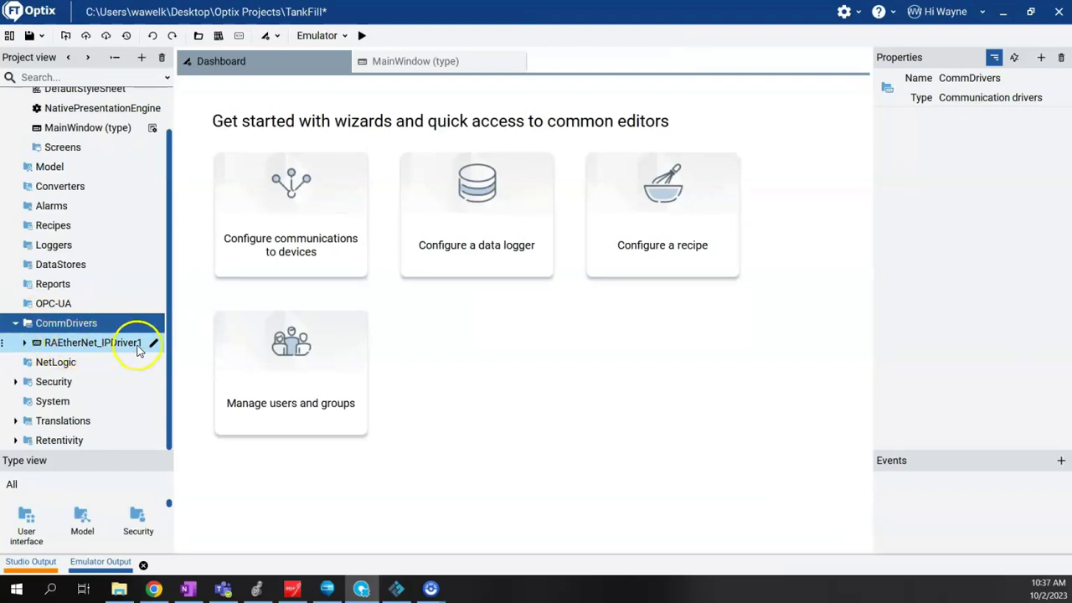
left_click(24, 342)
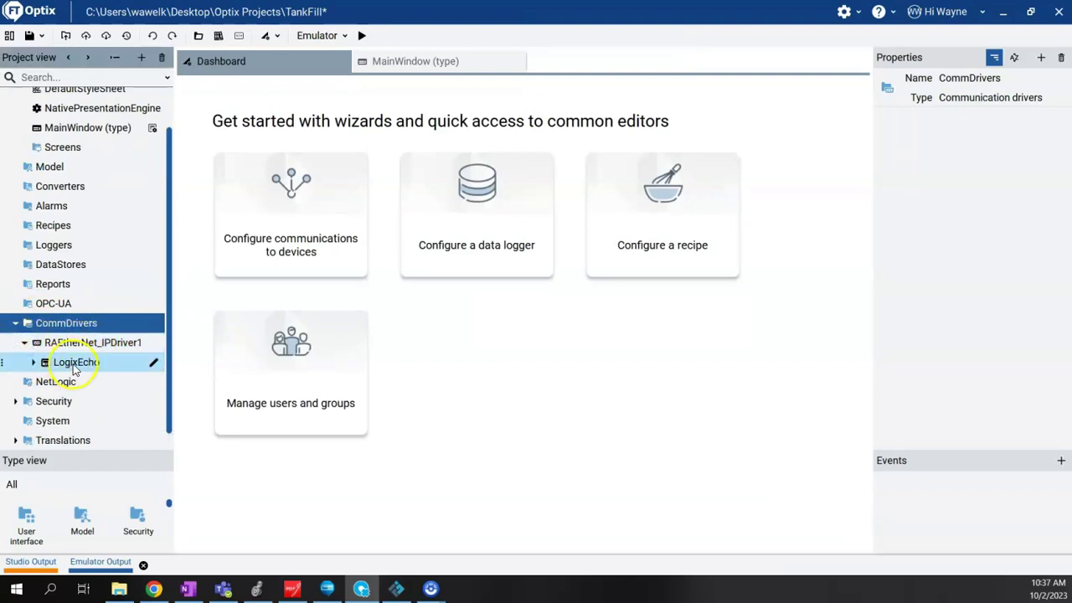
left_click(33, 362)
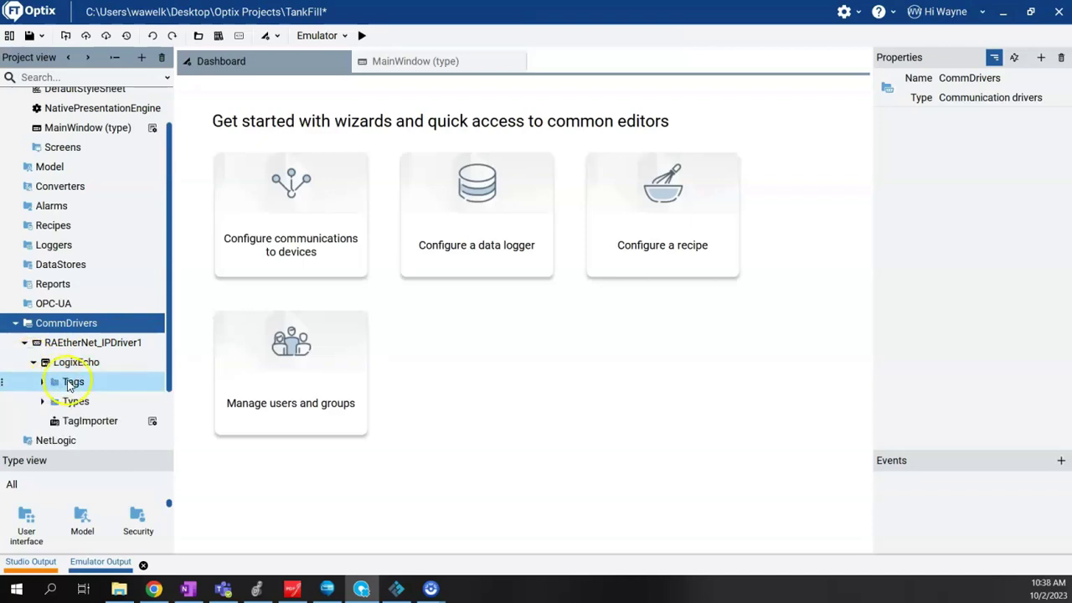
left_click(42, 382)
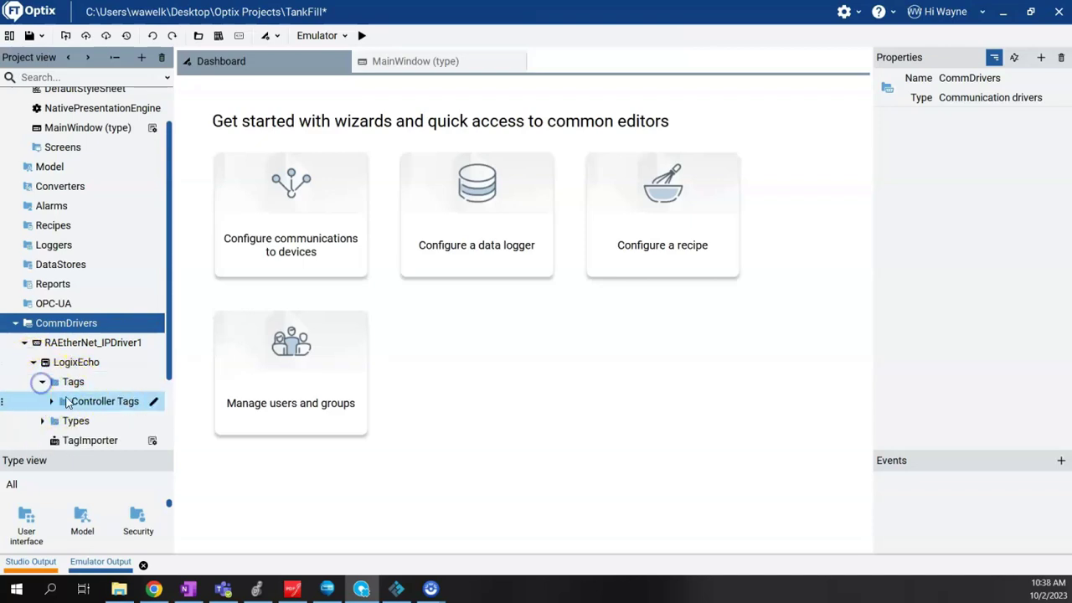
left_click(52, 401)
scroll(52, 407, "down", 3)
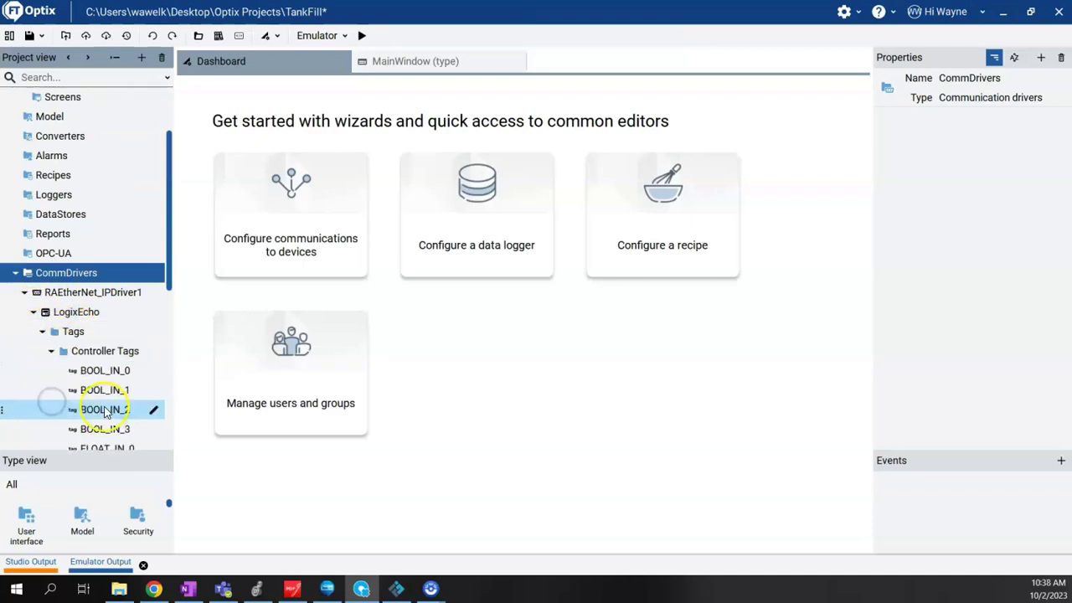
scroll(115, 311, "down", 4)
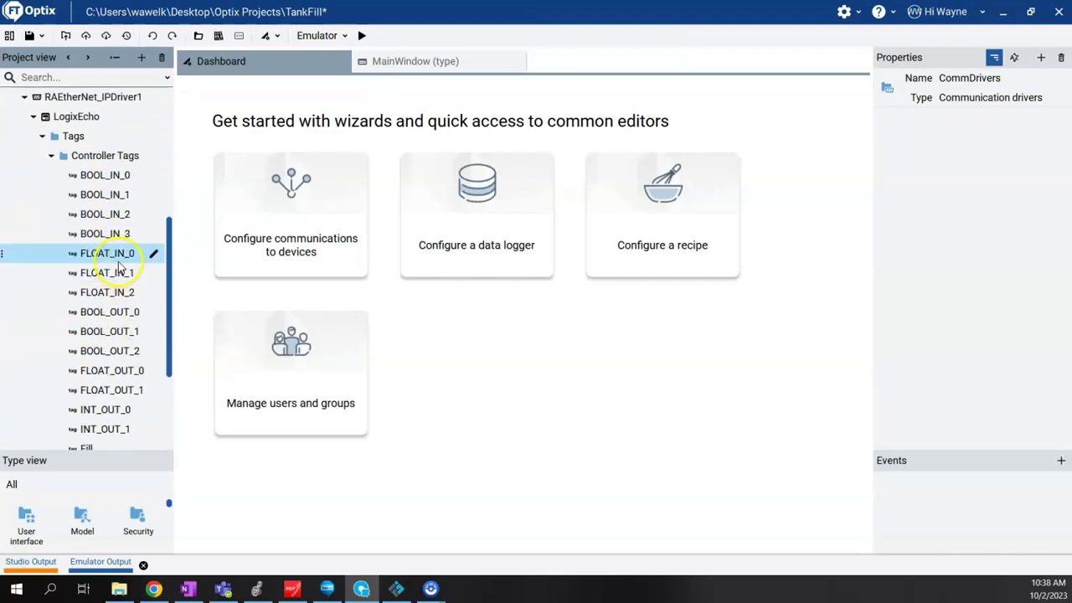
scroll(134, 408, "up", 3)
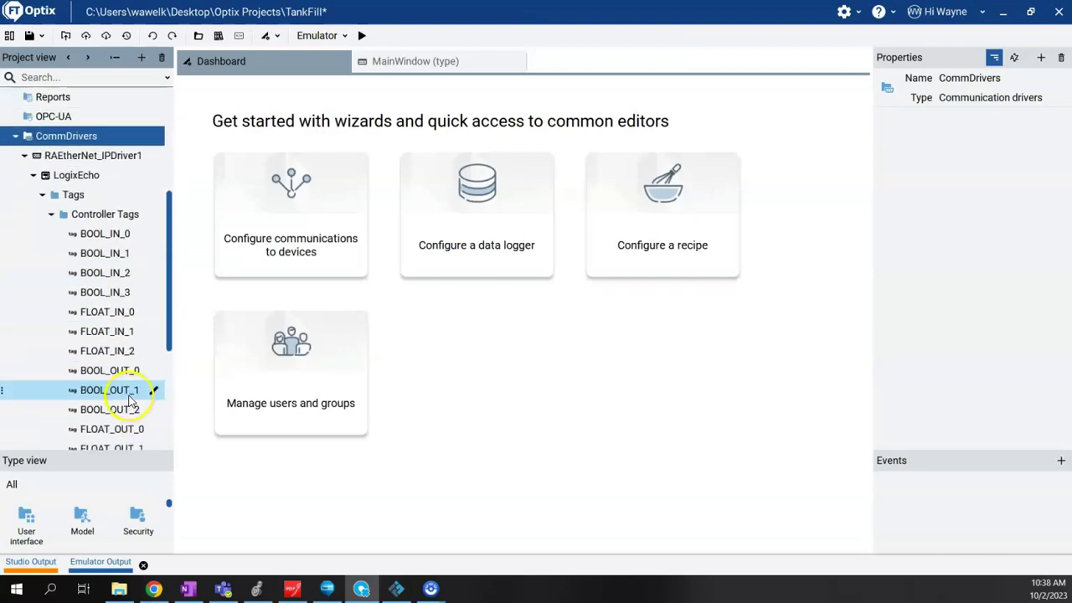
scroll(117, 386, "up", 6)
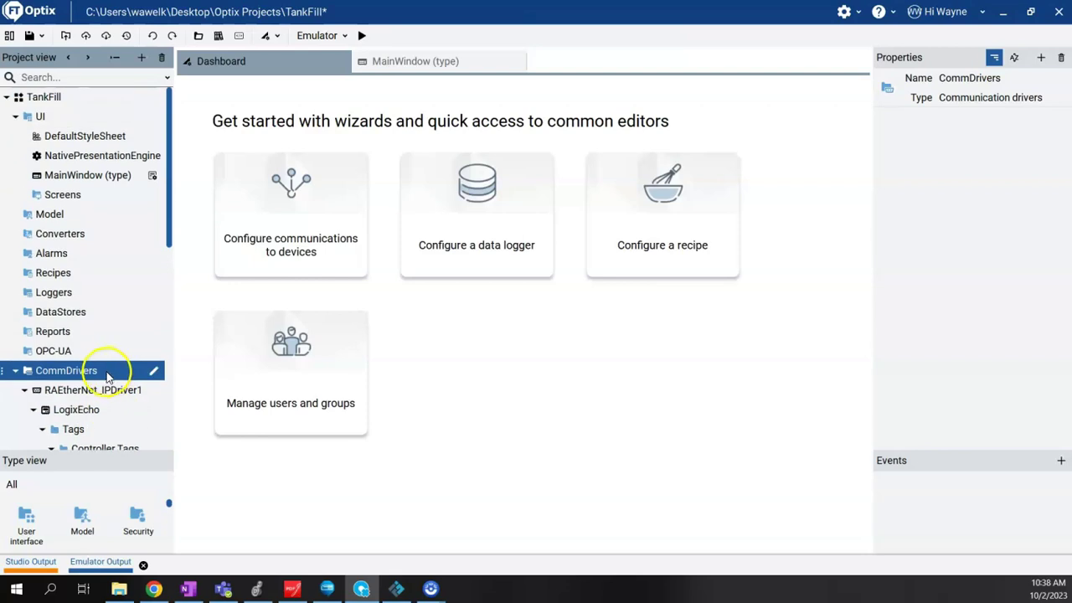
Open the MainWindow type in the editor and check its width and height properties
left_click(80, 176)
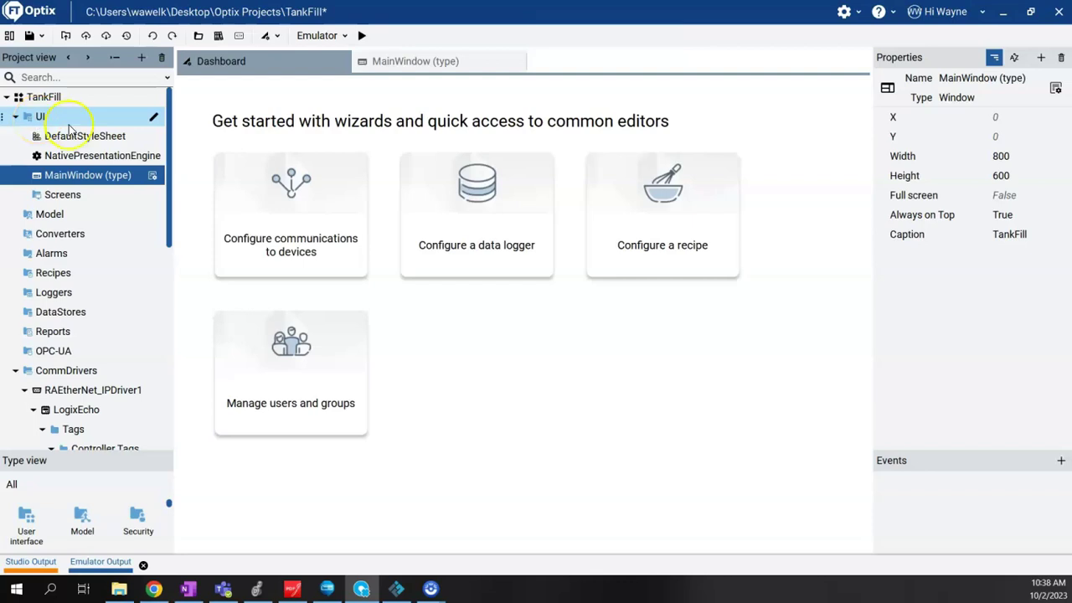
double_click(83, 180)
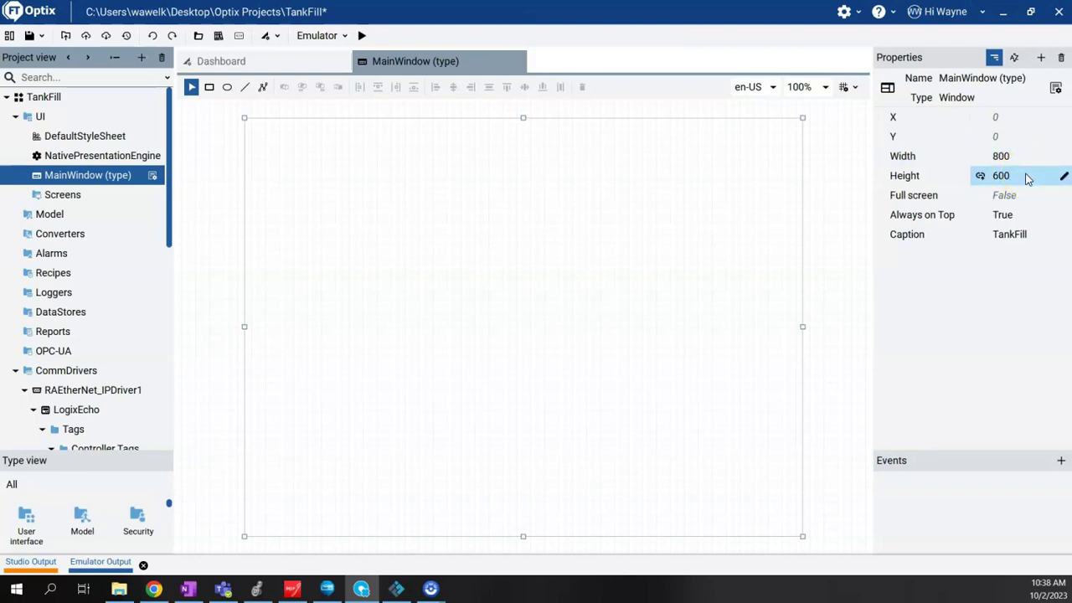
left_click(1063, 176)
left_click(1062, 155)
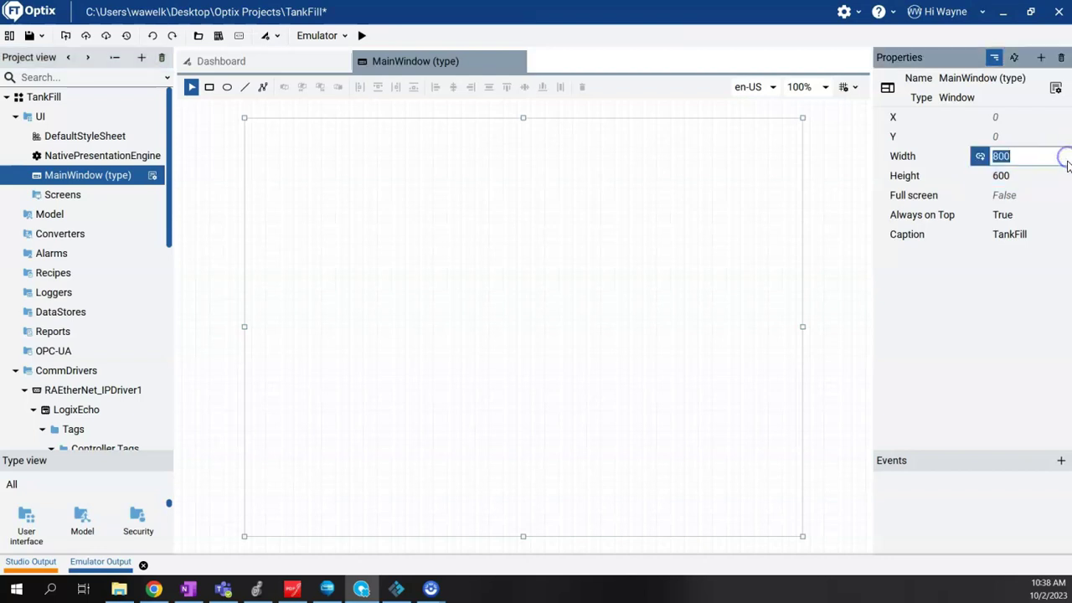
left_click(1065, 177)
left_click(1065, 179)
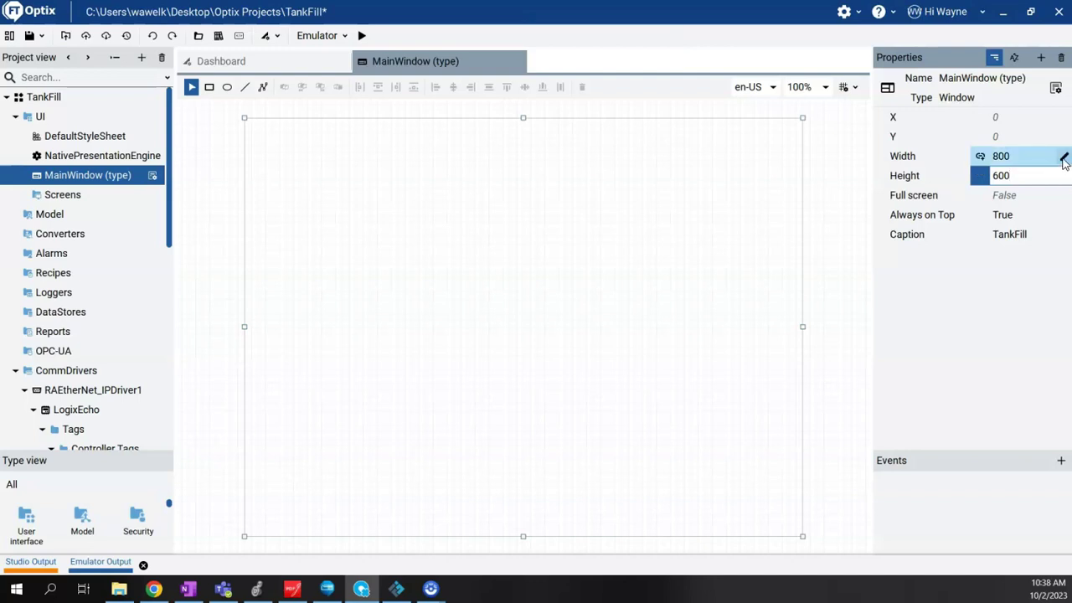
left_click(1024, 175)
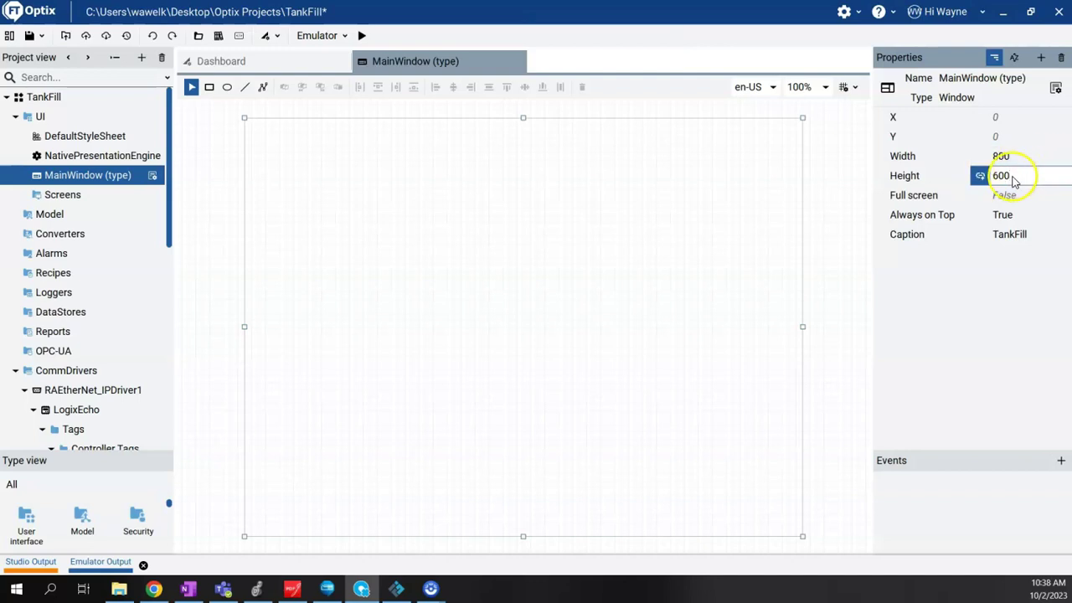
key("Return")
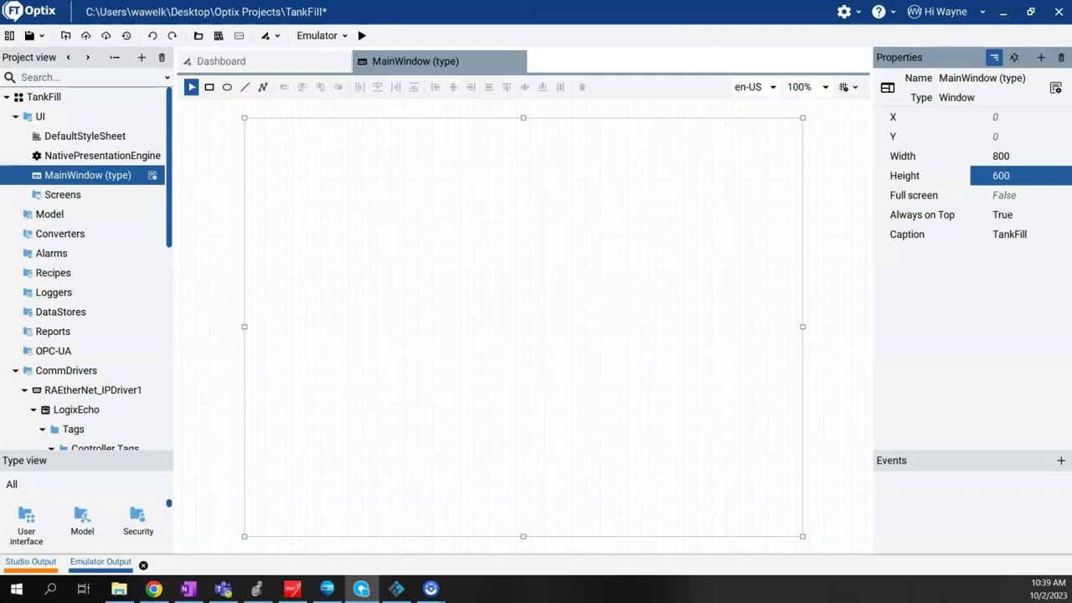
Add the Rockwell Automation logo image to MainWindow and position it at about left margin 20, top margin 31
left_click_drag(159, 340, 757, 177)
left_click_drag(749, 165, 724, 165)
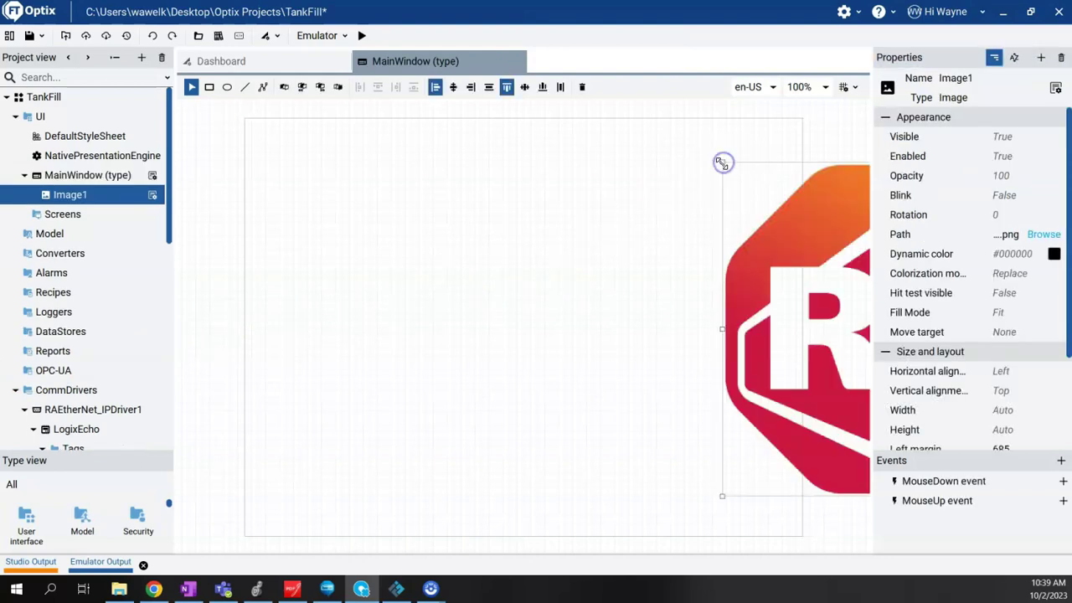
left_click_drag(782, 246, 366, 230)
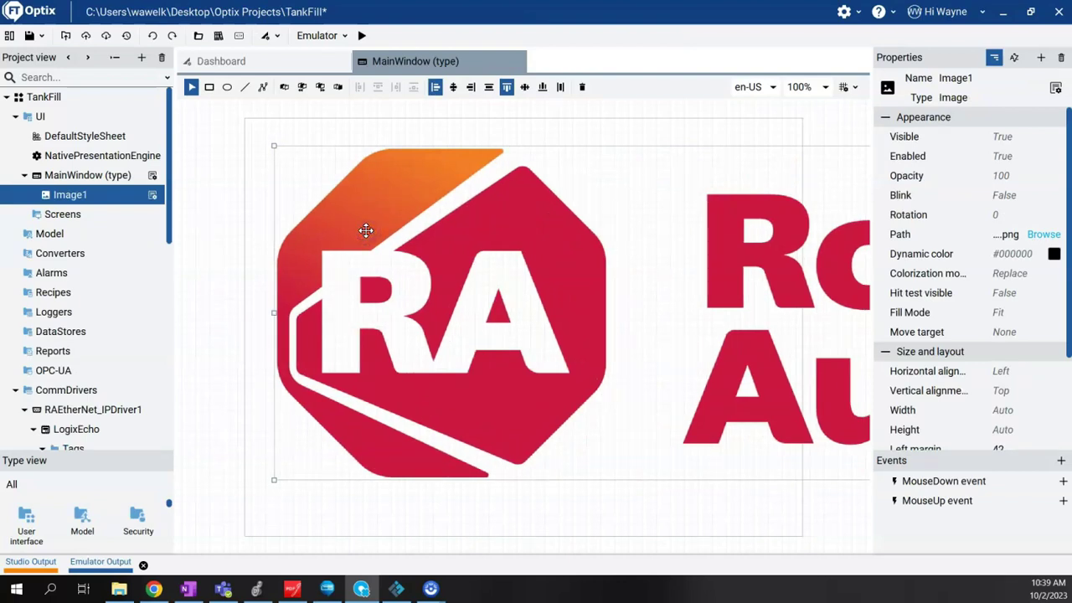
left_click_drag(544, 249, 527, 243)
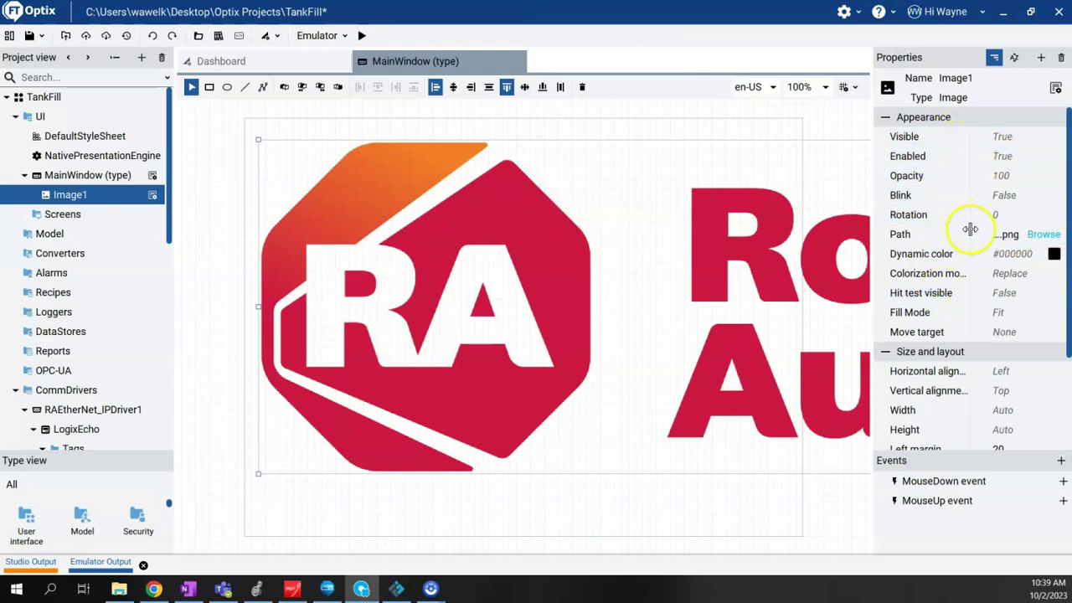
Try shrinking the logo freehand from its upper-left corner to about 1638 by 290, and move it back over the window
scroll(968, 222, "down", 3)
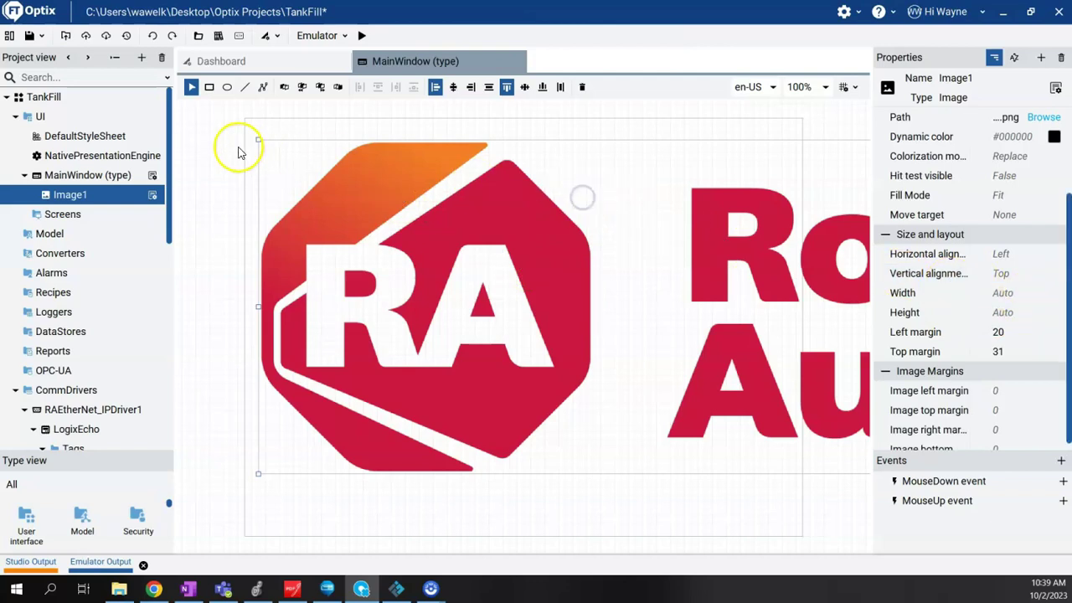
left_click_drag(258, 138, 545, 271)
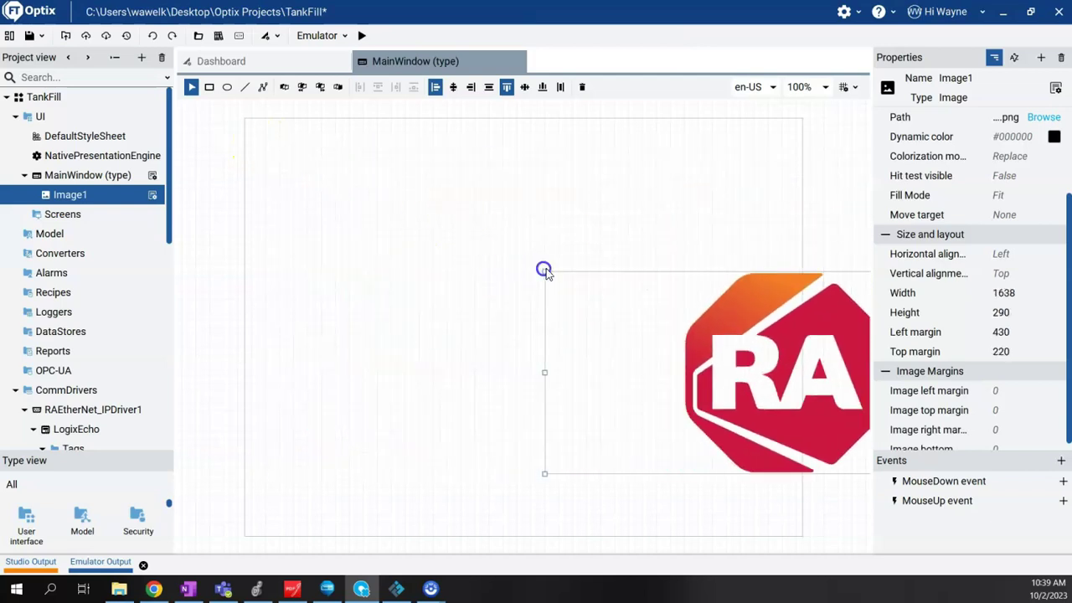
left_click_drag(699, 323, 388, 265)
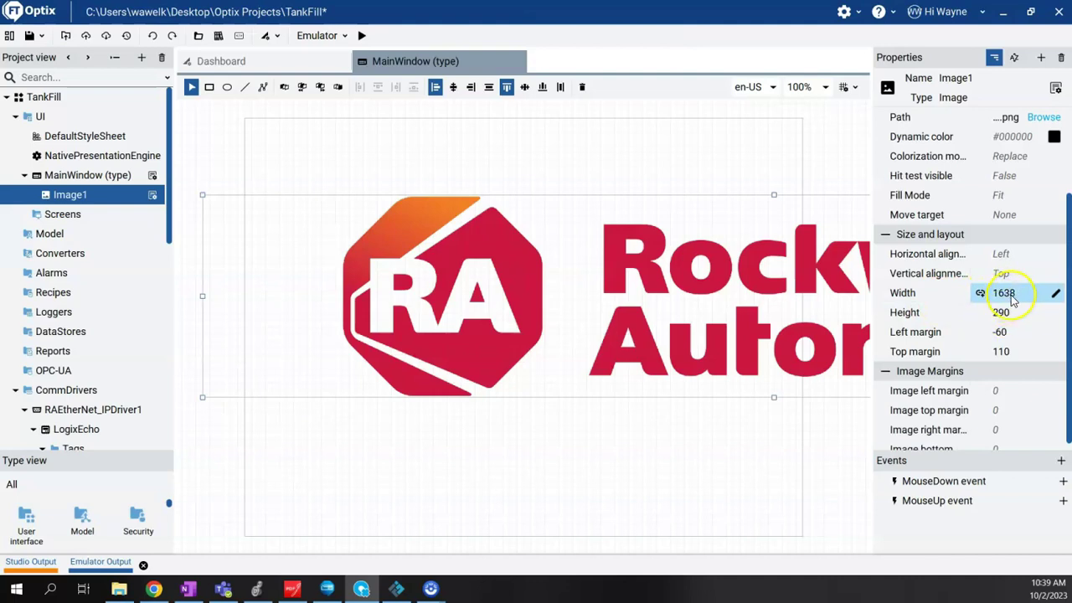
Set the logo image's width to 200 and height to 50, and place it in MainWindow's upper-right corner
left_click(1057, 295)
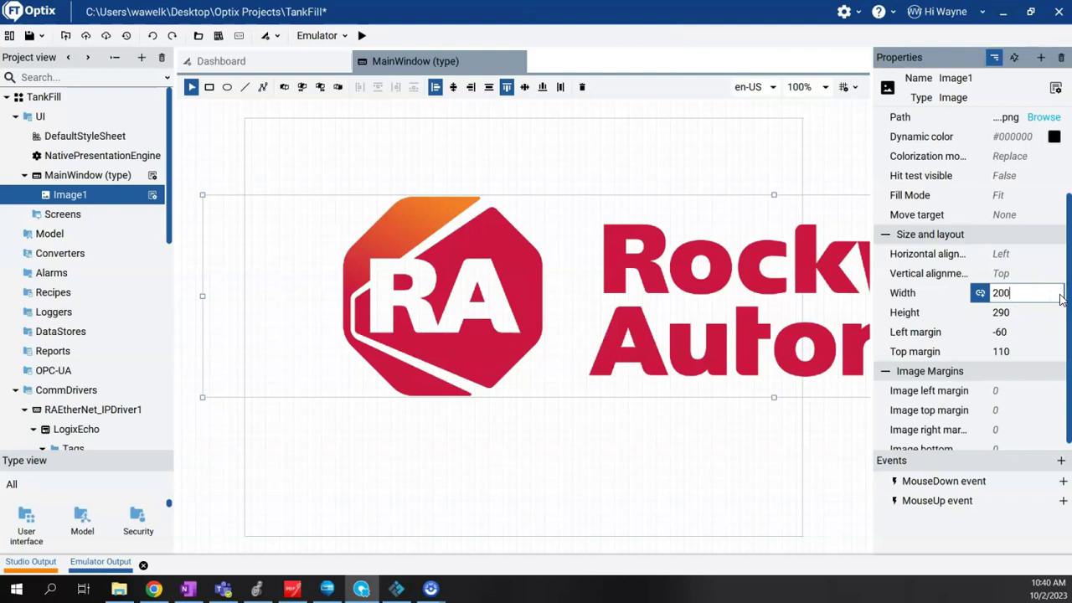
type("200")
left_click(1055, 312)
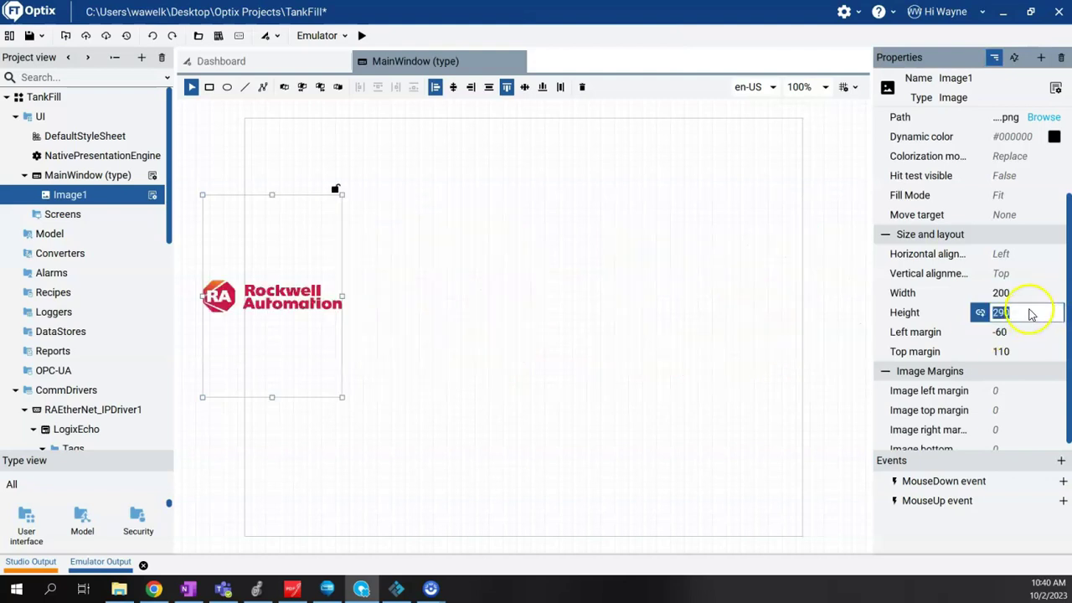
type("50")
key("Return")
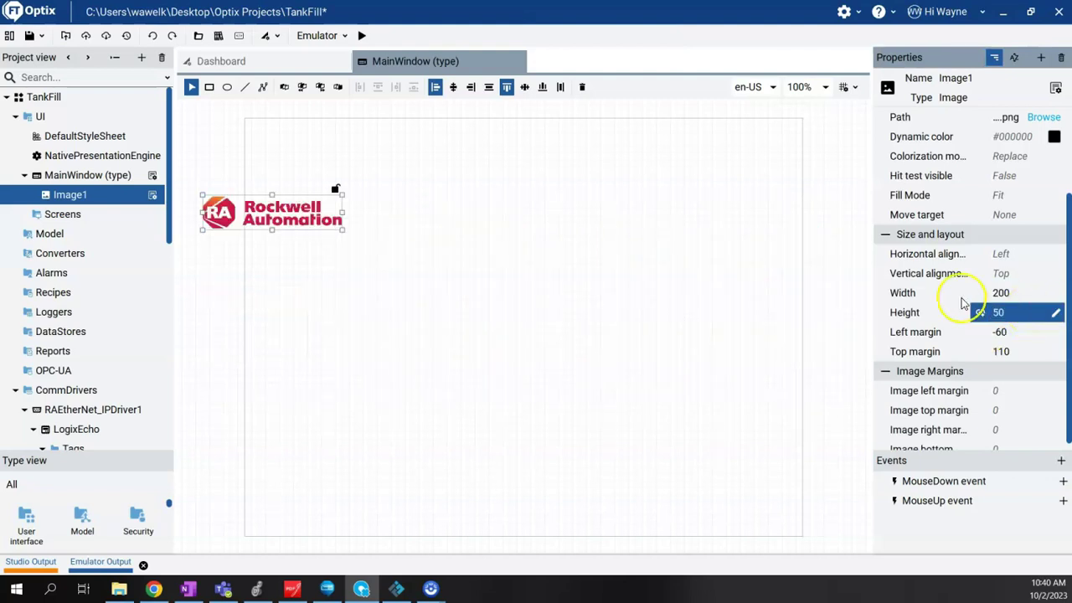
left_click_drag(240, 222, 745, 139)
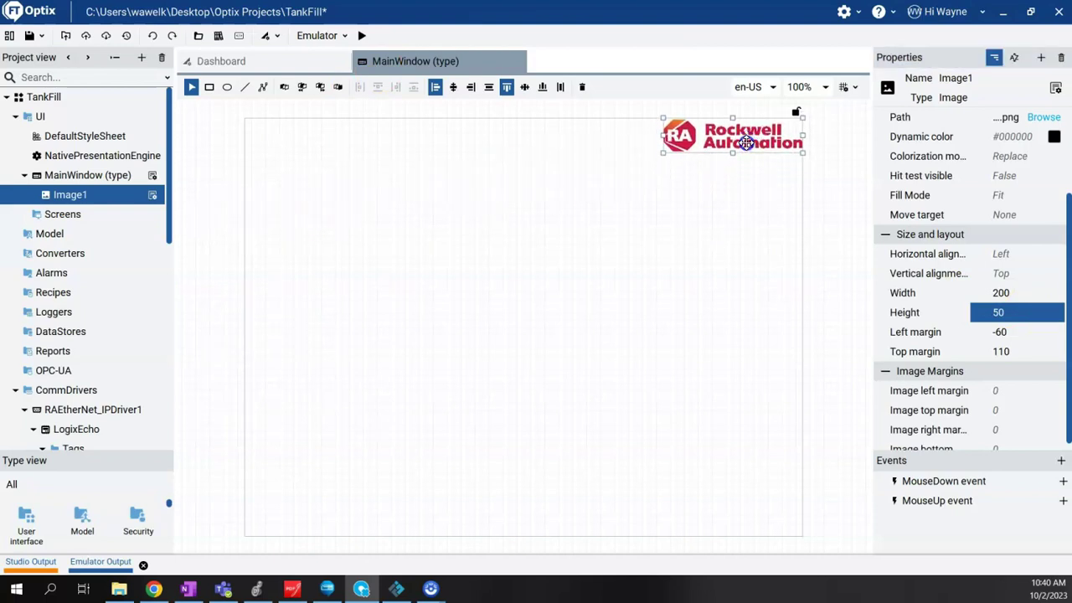
left_click(768, 245)
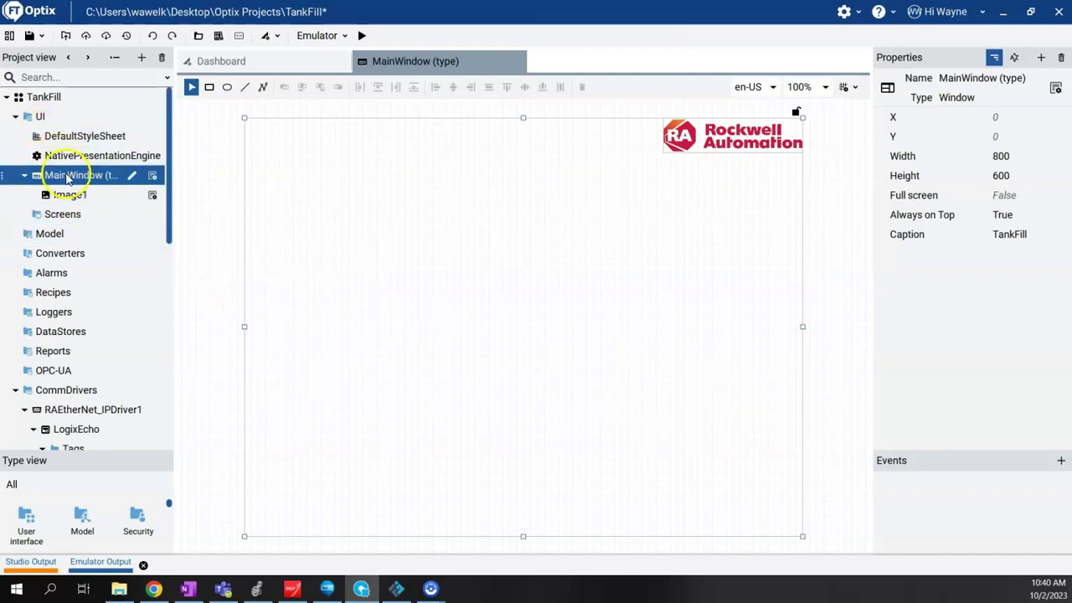
Create a new folder under UI in the project tree and name it Pages
right_click(41, 120)
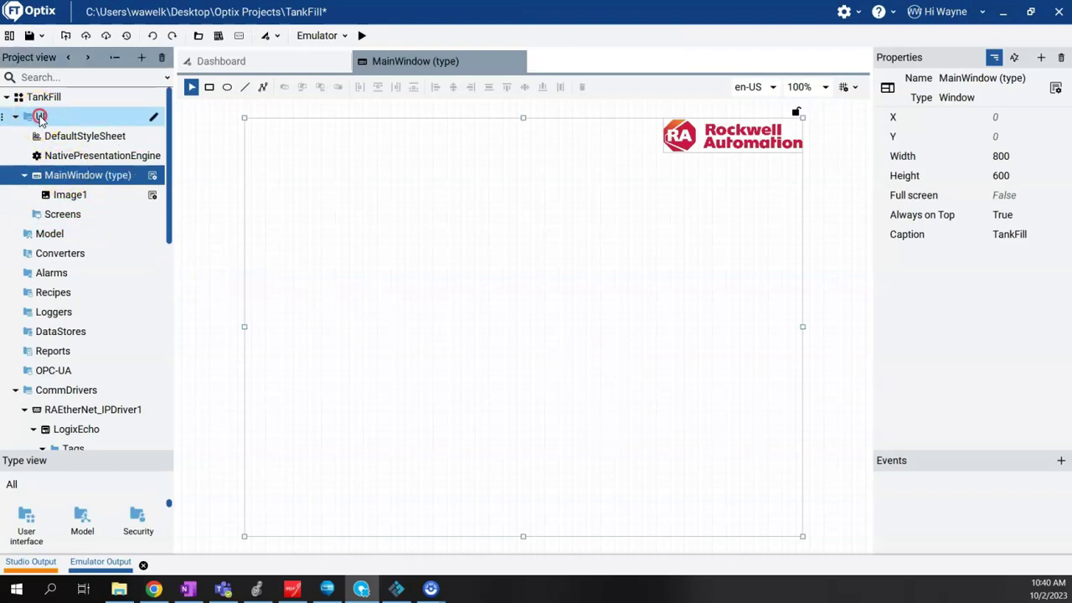
mouse_move(46, 123)
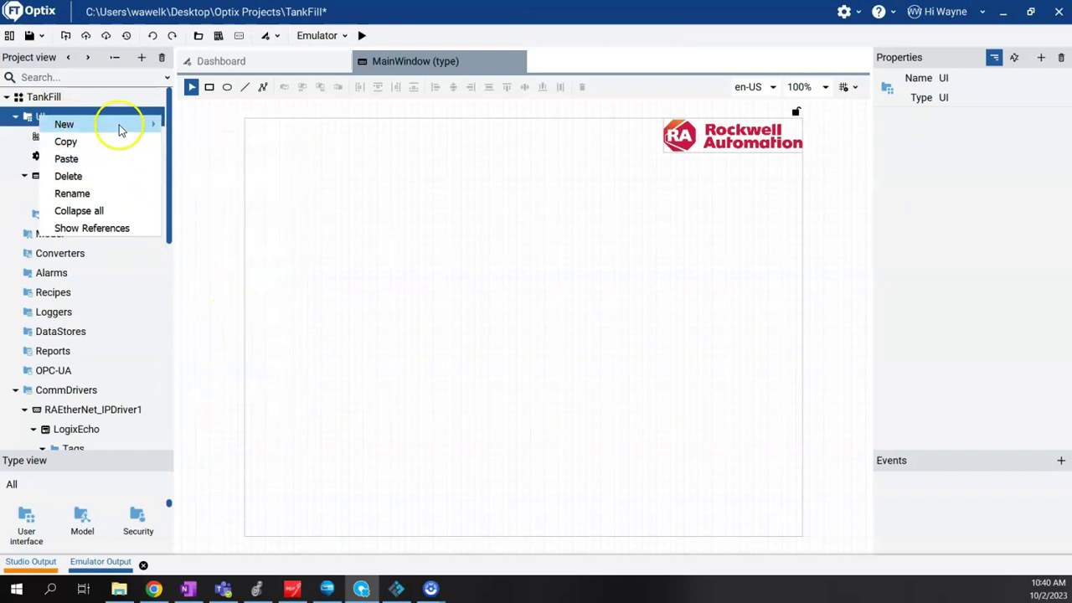
left_click(210, 388)
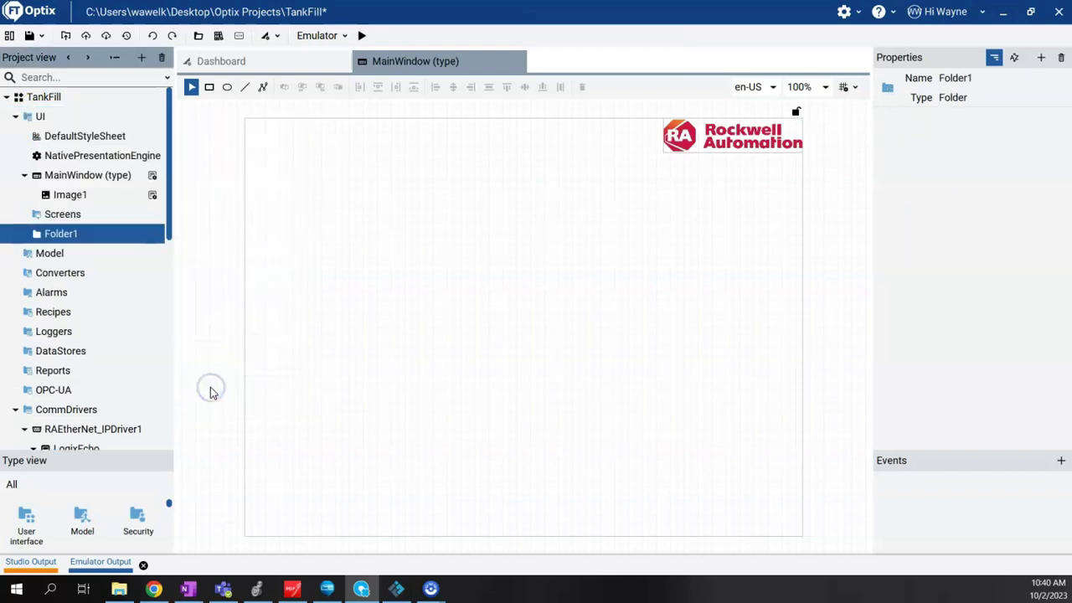
left_click(152, 233)
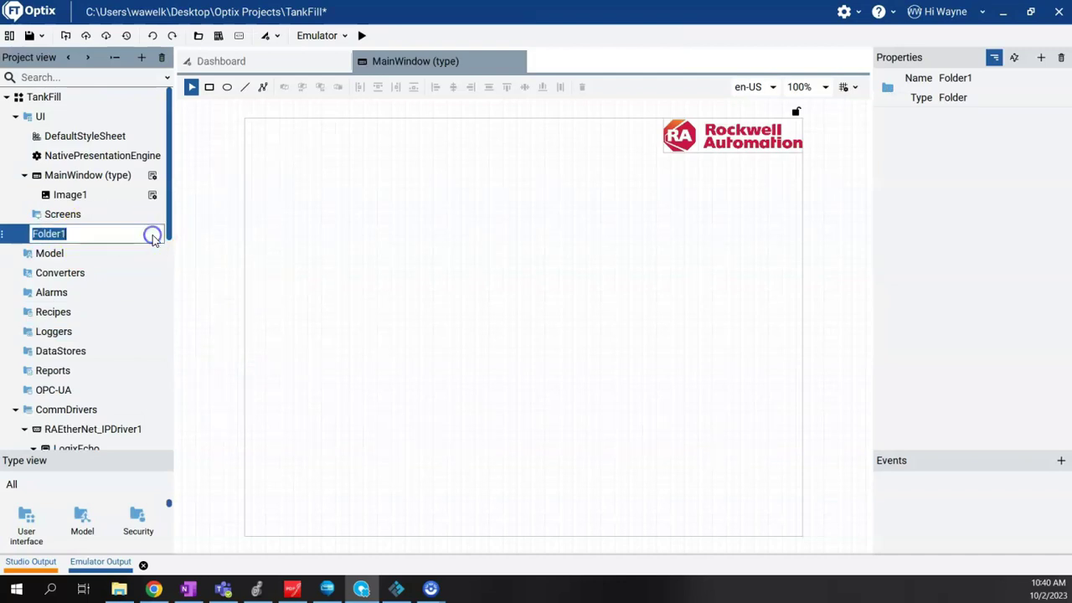
key("Return")
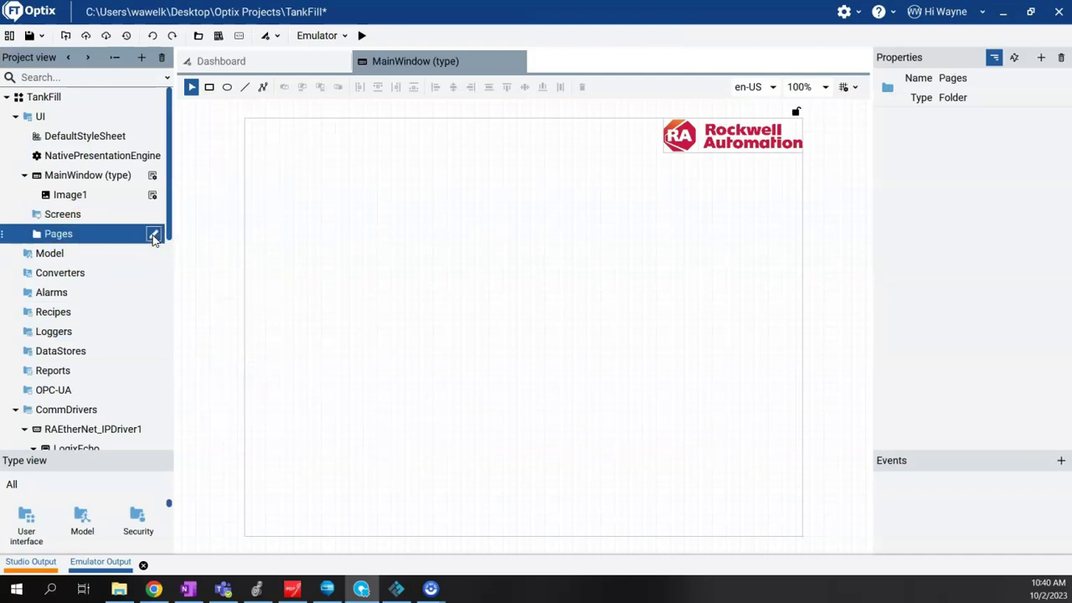
Add a Panel container inside the Pages folder and name it Pages
right_click(63, 238)
mouse_move(90, 242)
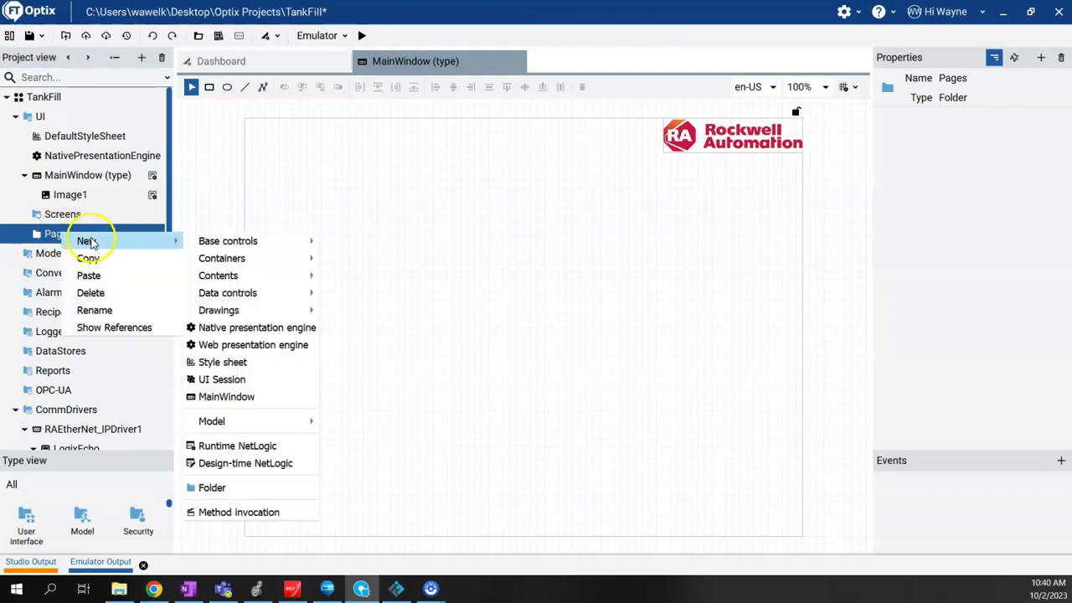
mouse_move(240, 260)
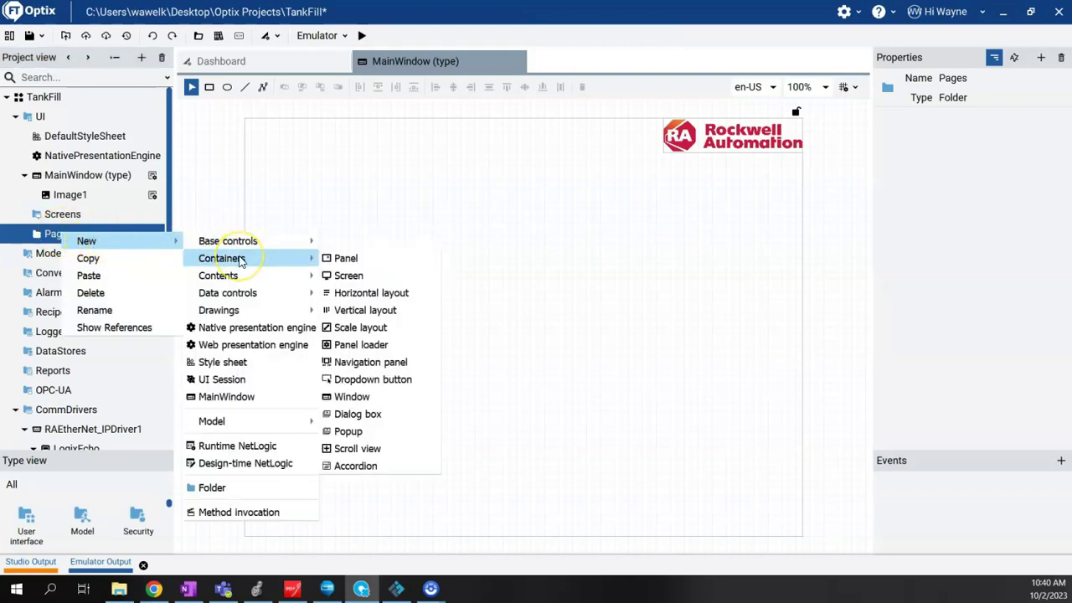
left_click(343, 261)
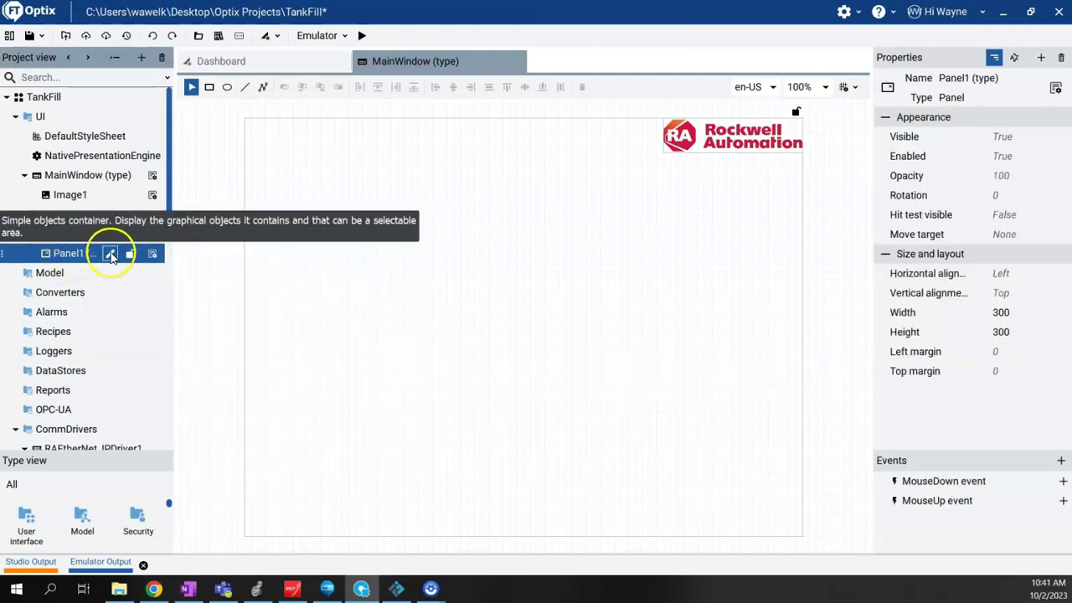
left_click(110, 253)
type("Pages")
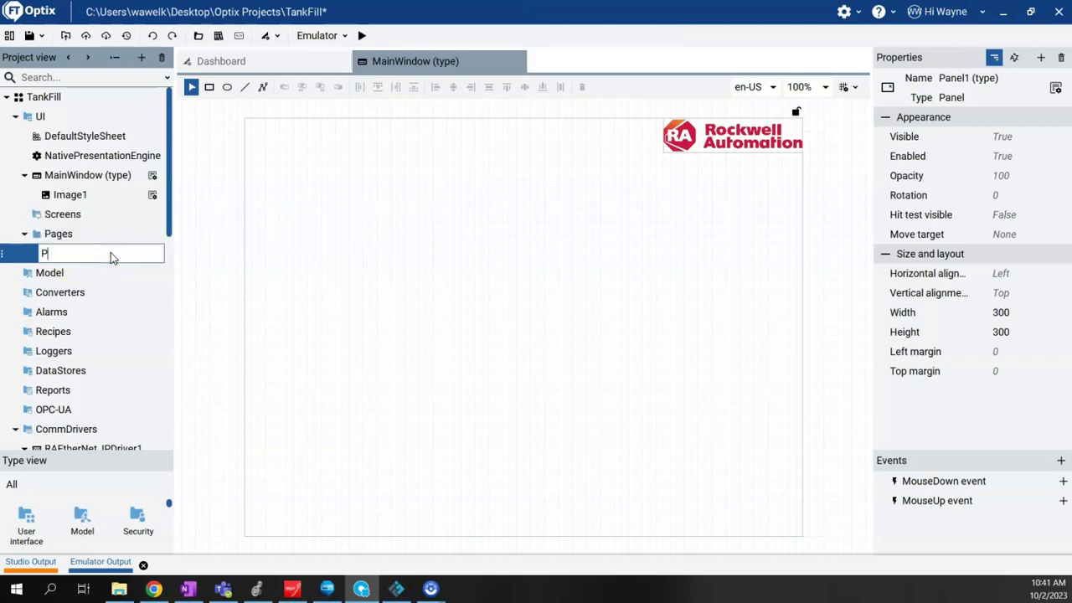
key("Return")
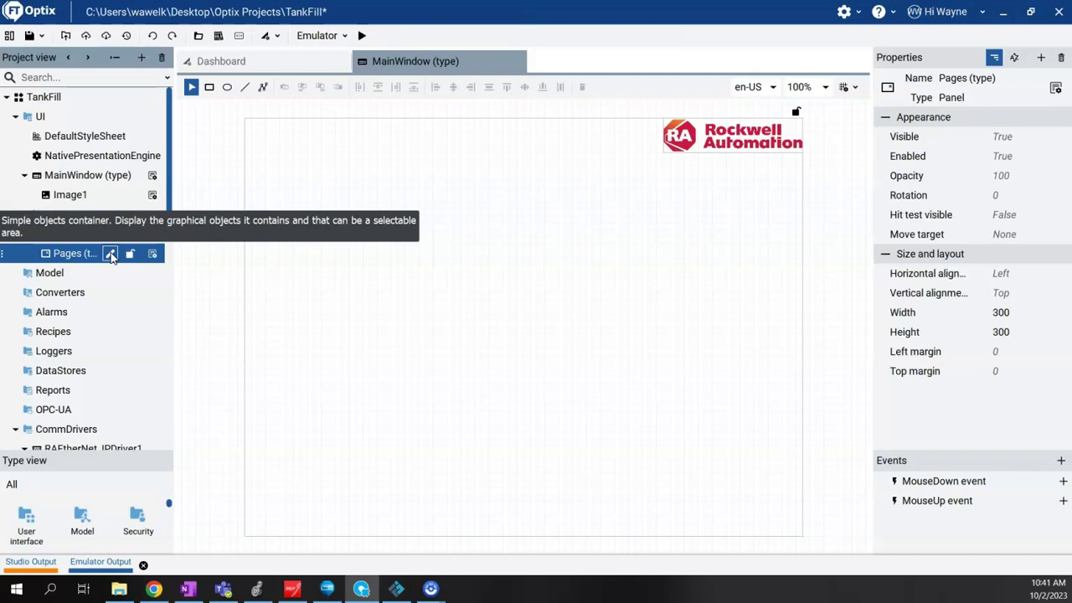
Rename the panel inside the Pages folder as Page
left_click(111, 255)
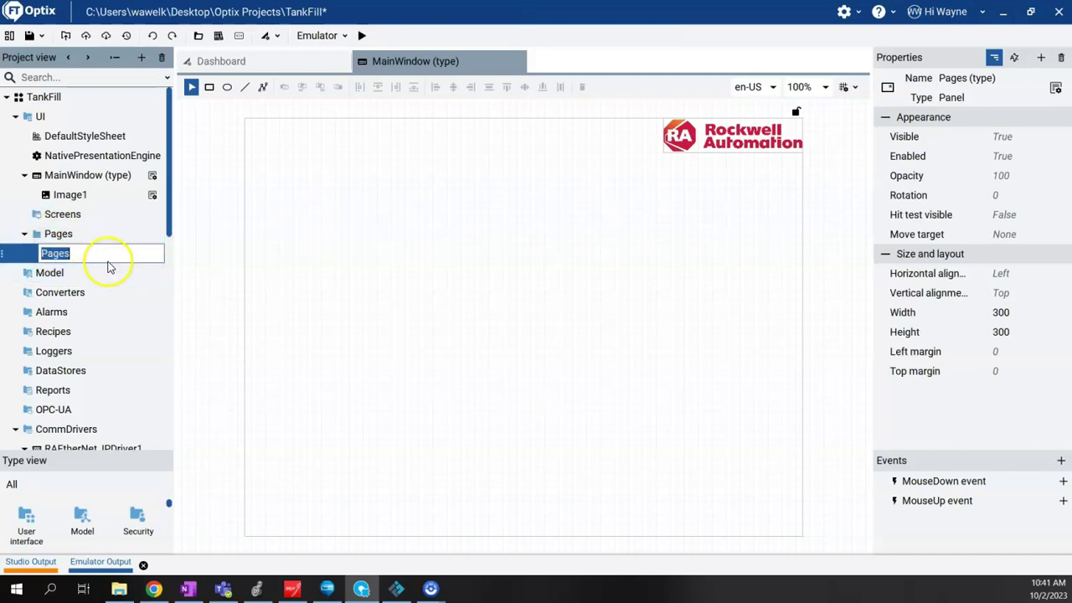
left_click(93, 257)
key("Return")
Set the Page panel's width to 780 and its height to 500
left_click(63, 256)
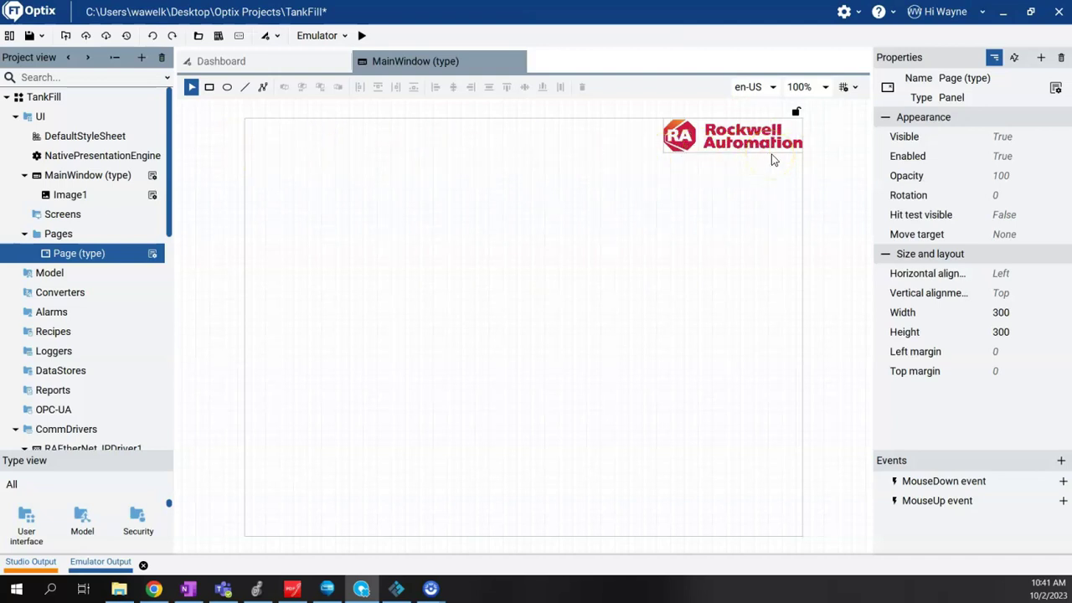
left_click(951, 319)
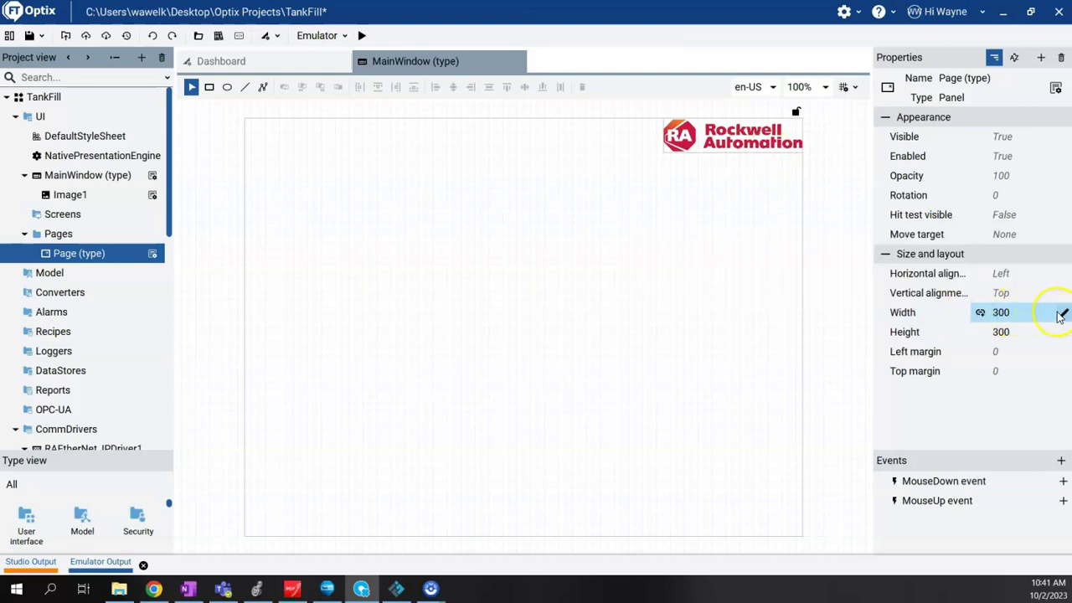
left_click(1066, 314)
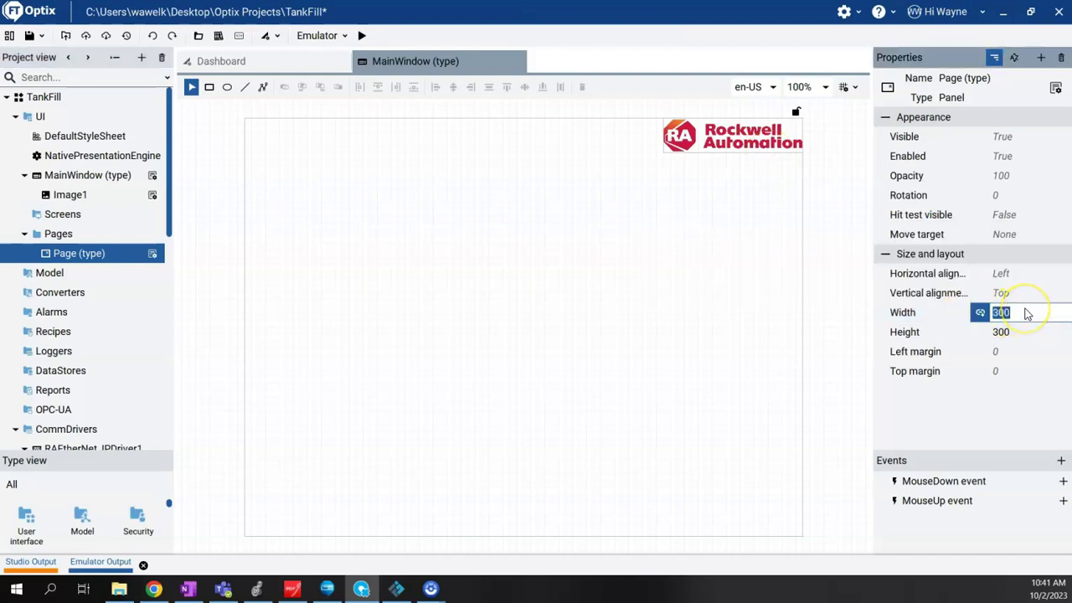
key("Return")
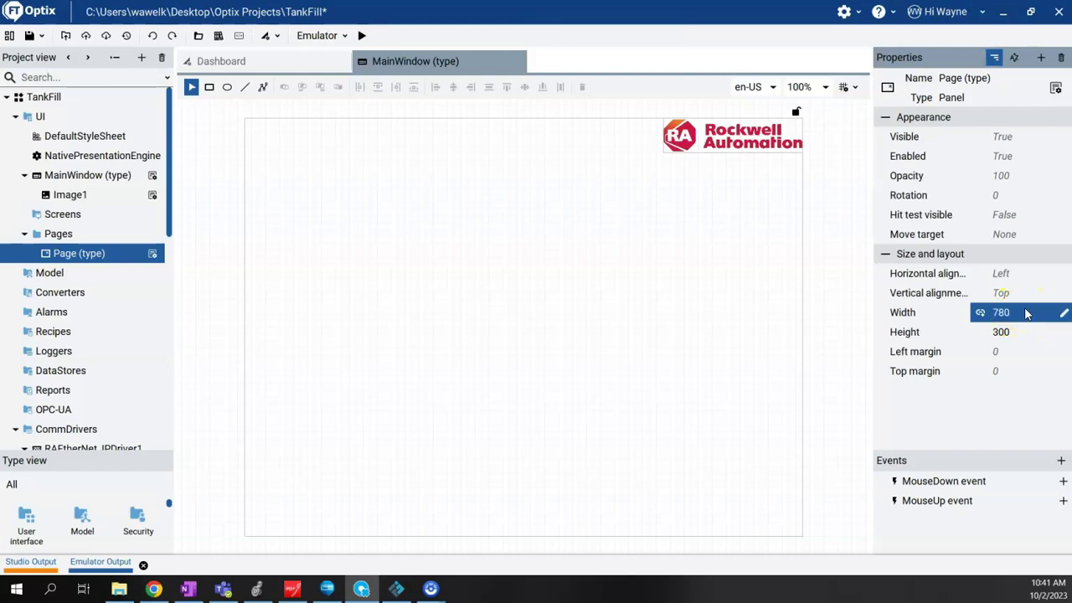
left_click(1065, 333)
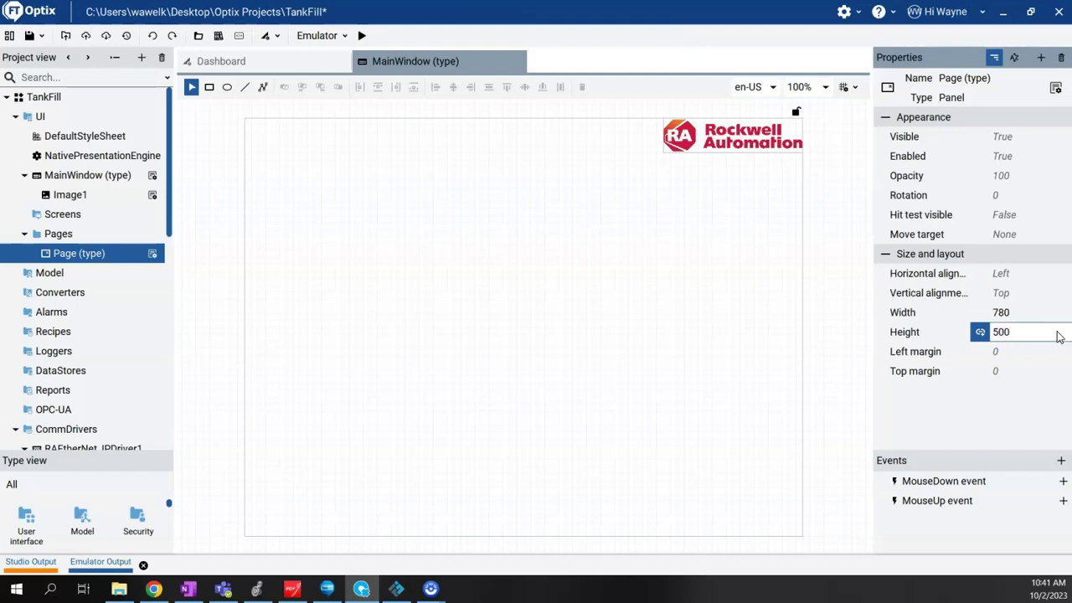
key("Return")
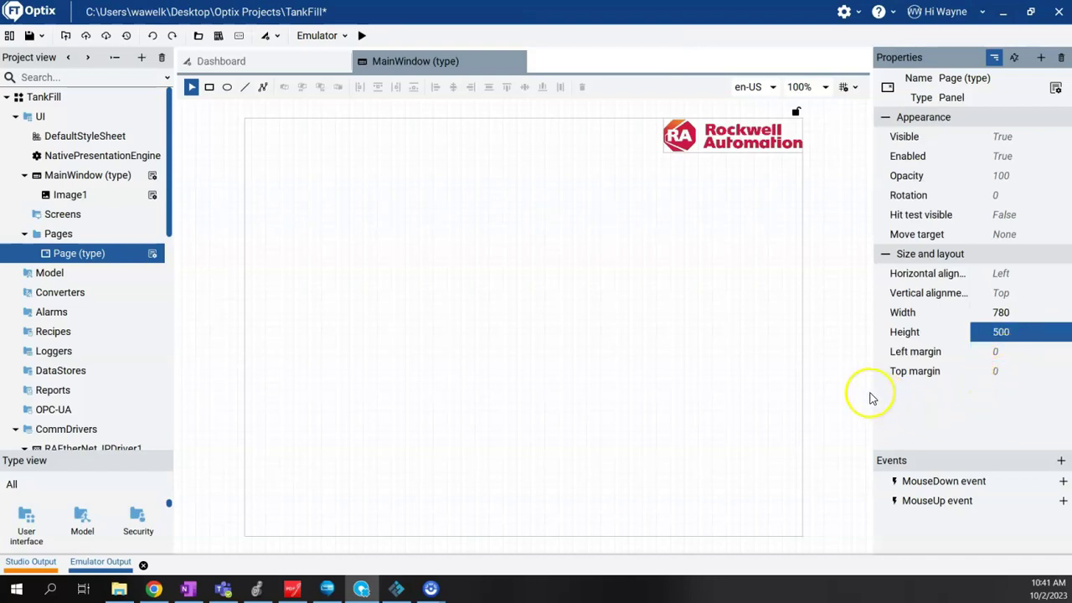
Set the Page panel's left margin and top margin to 10
left_click(1043, 351)
left_click(1011, 353)
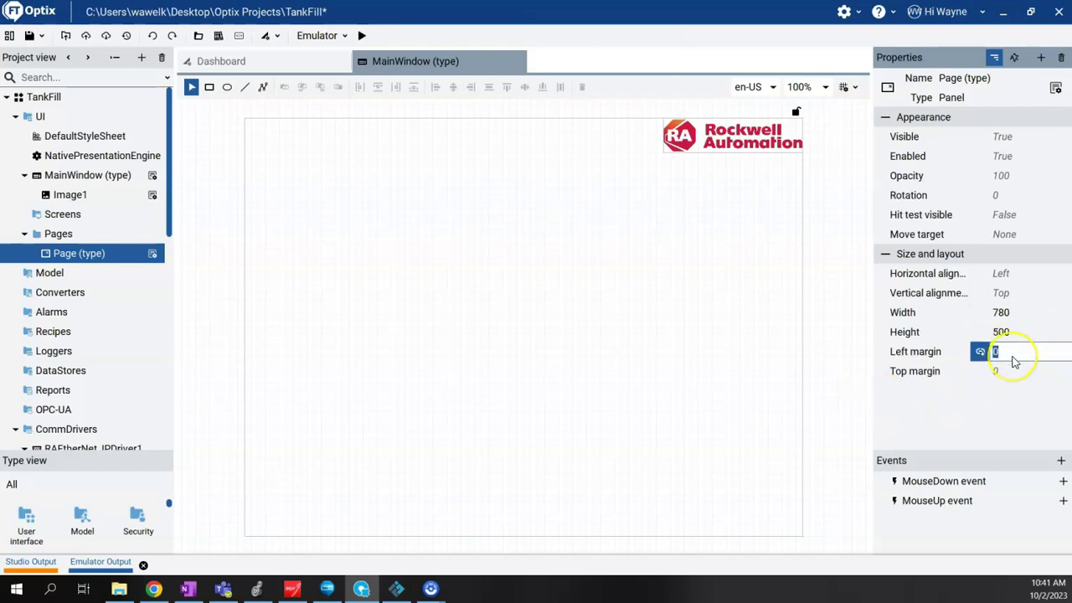
type("10")
key("Return")
left_click(1062, 373)
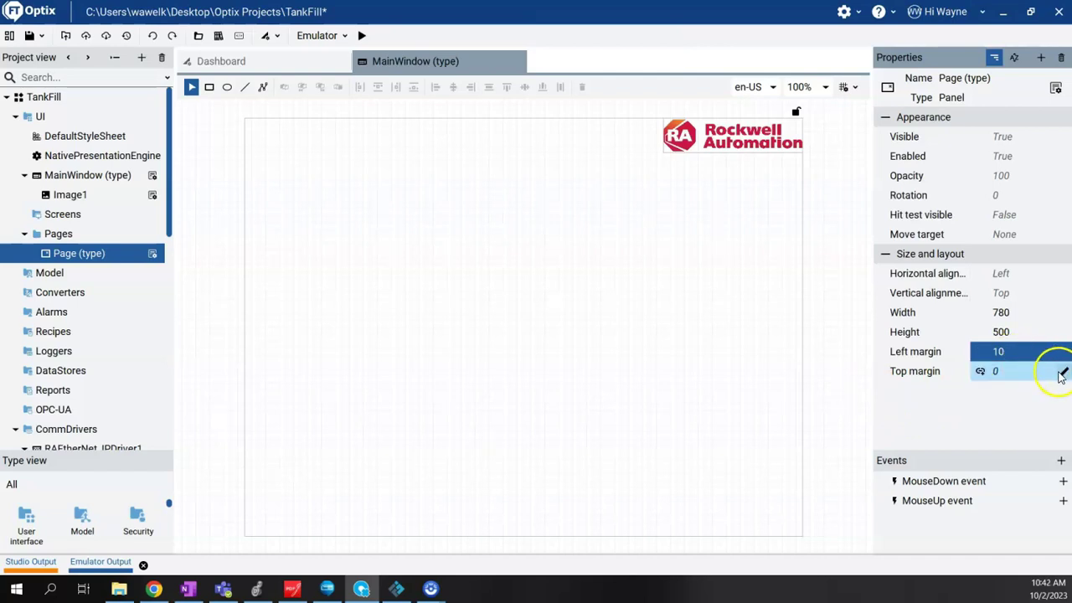
left_click(1063, 374)
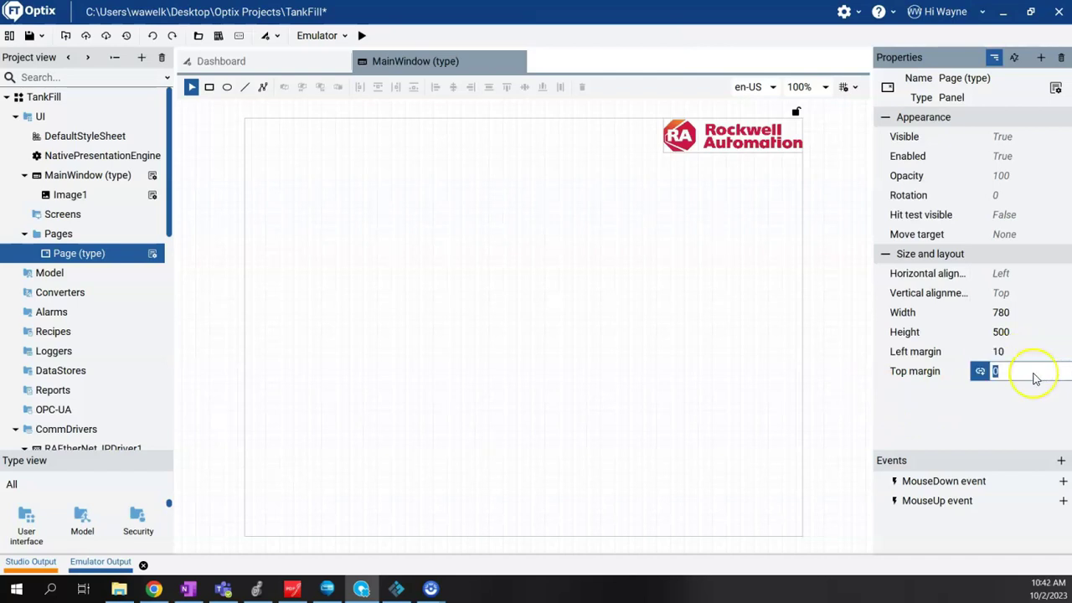
type("10")
key("Return")
left_click(843, 351)
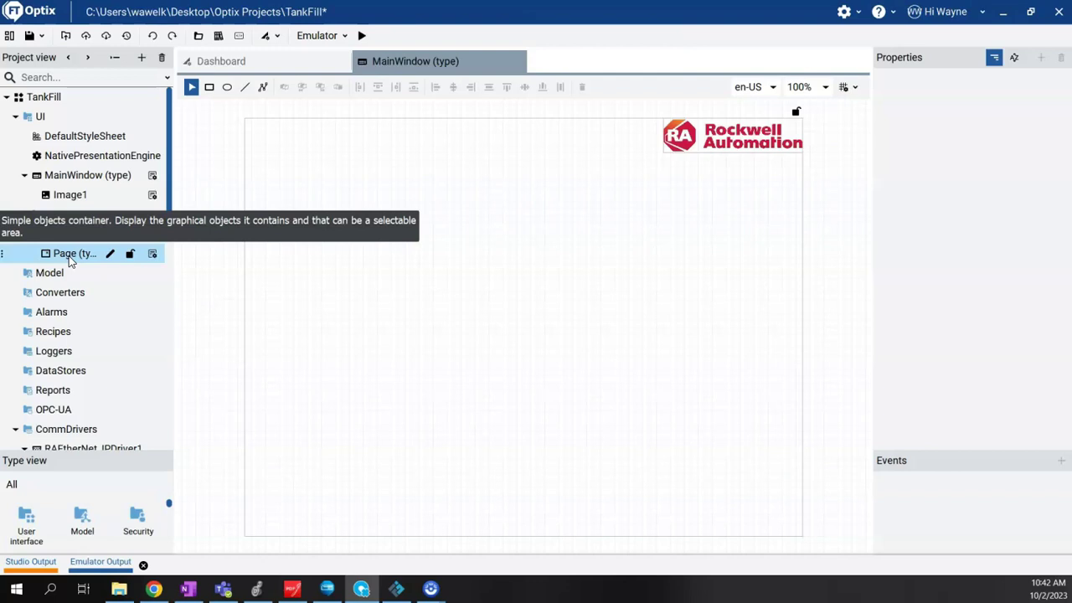
left_click(326, 300)
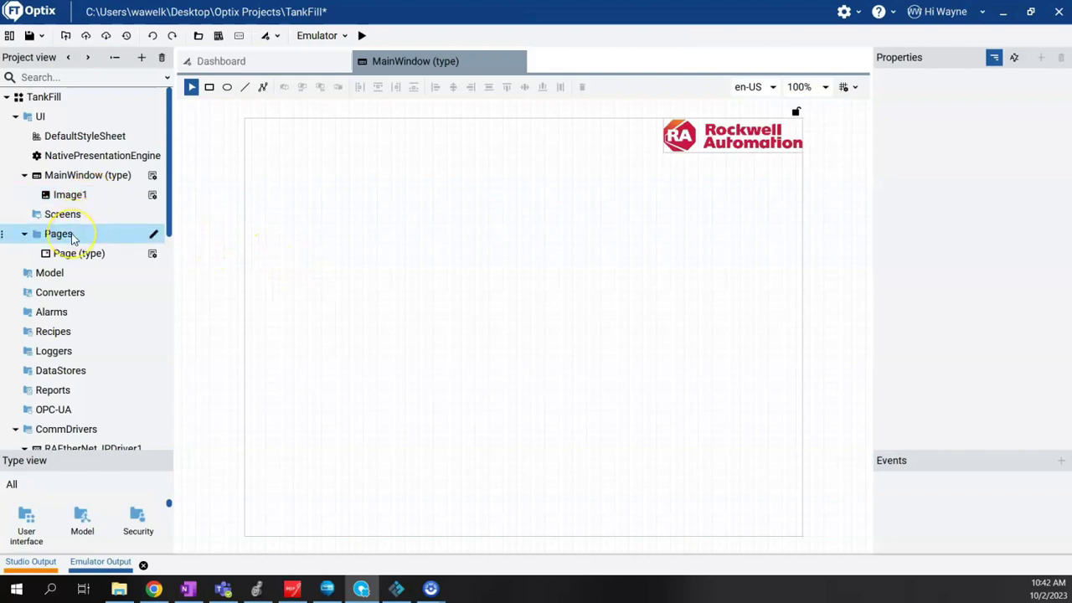
Add a new page based on the Page type inside the Pages folder and name it Tank
right_click(69, 240)
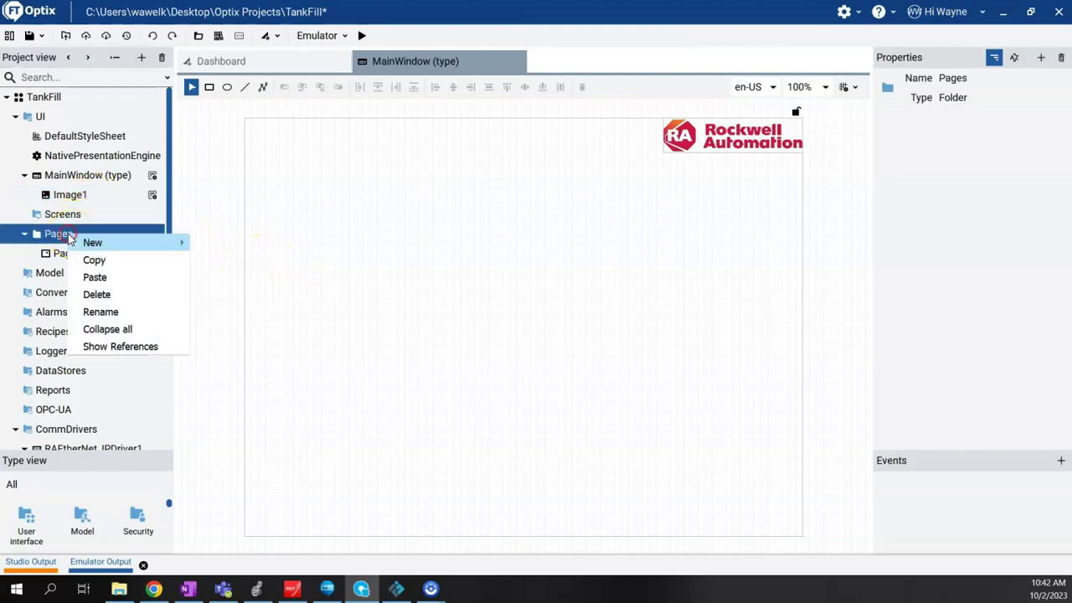
left_click(112, 244)
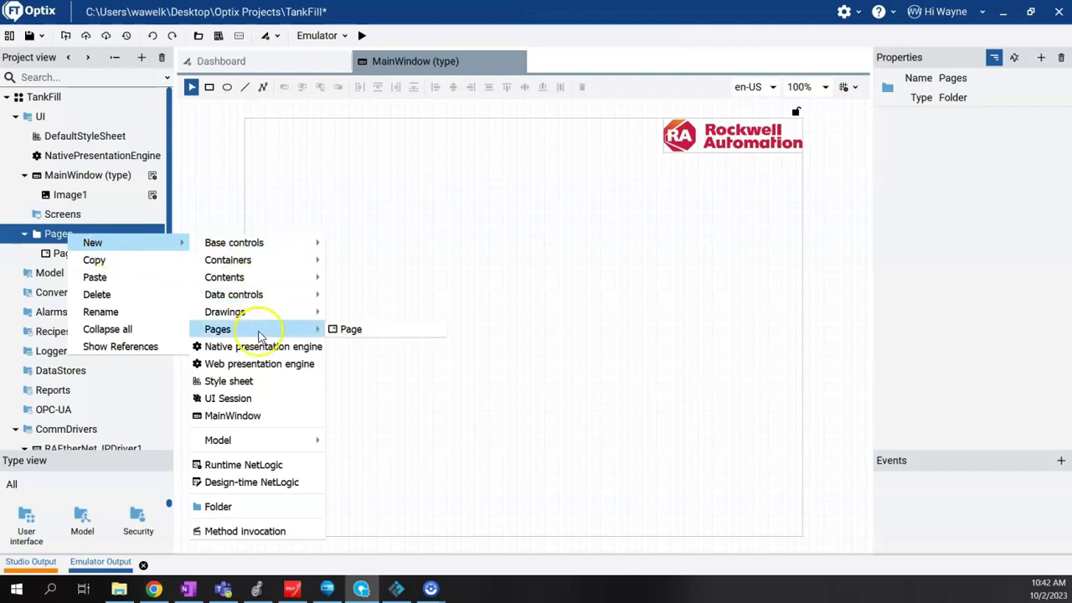
left_click(354, 332)
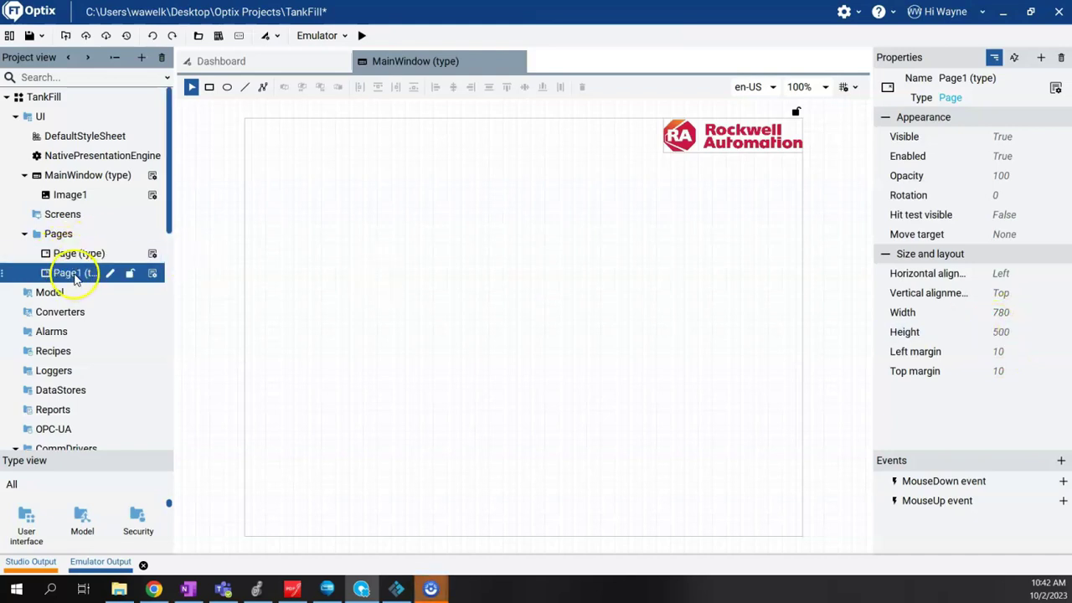
left_click(109, 273)
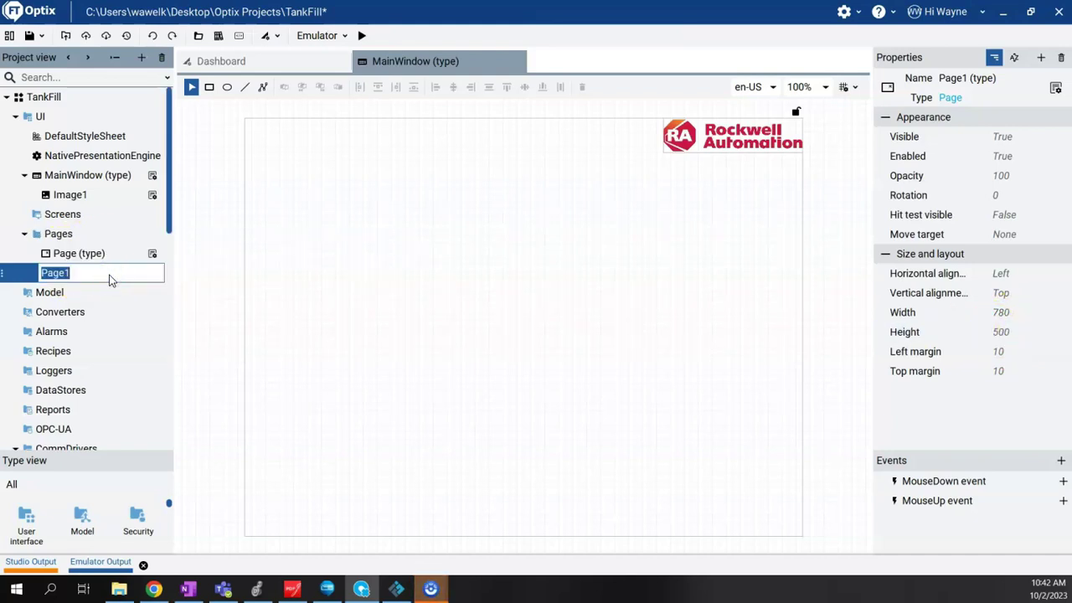
type("Tank")
key("Return")
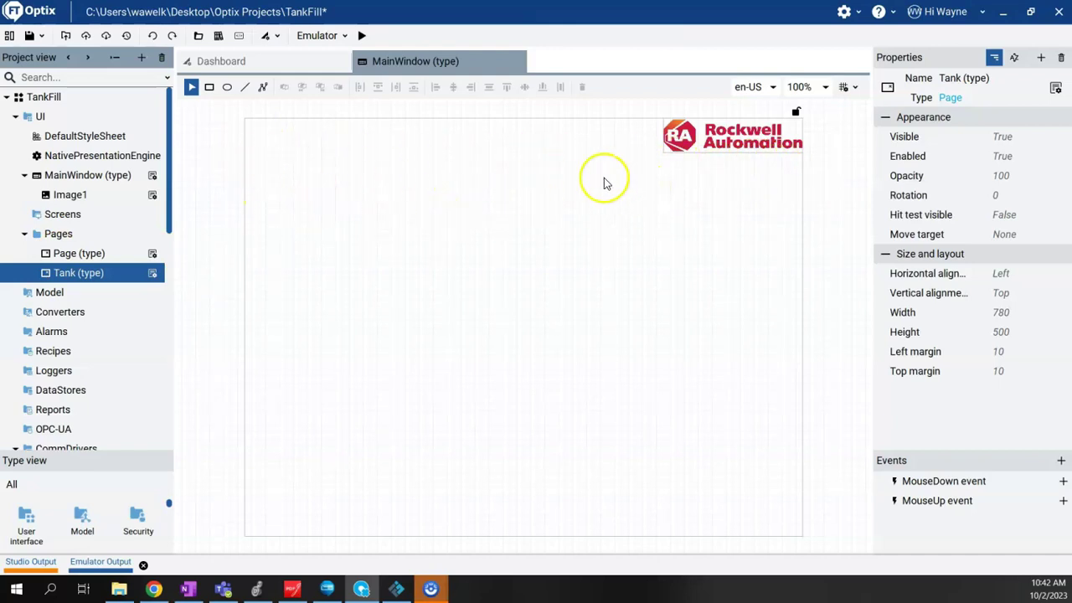
Add a Navigation panel container to MainWindow
right_click(82, 178)
mouse_move(130, 203)
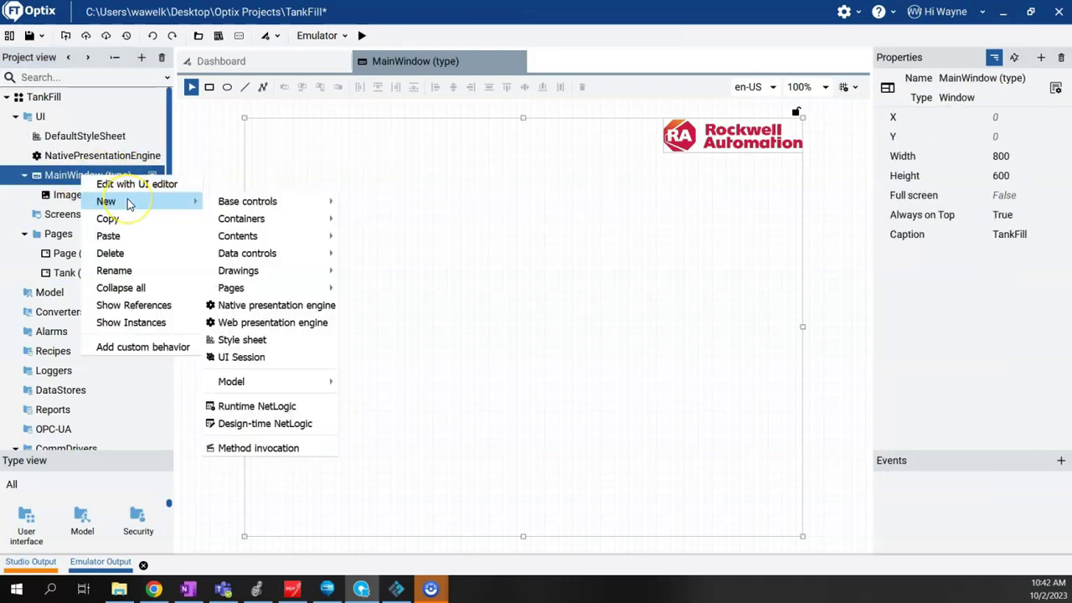
left_click(260, 220)
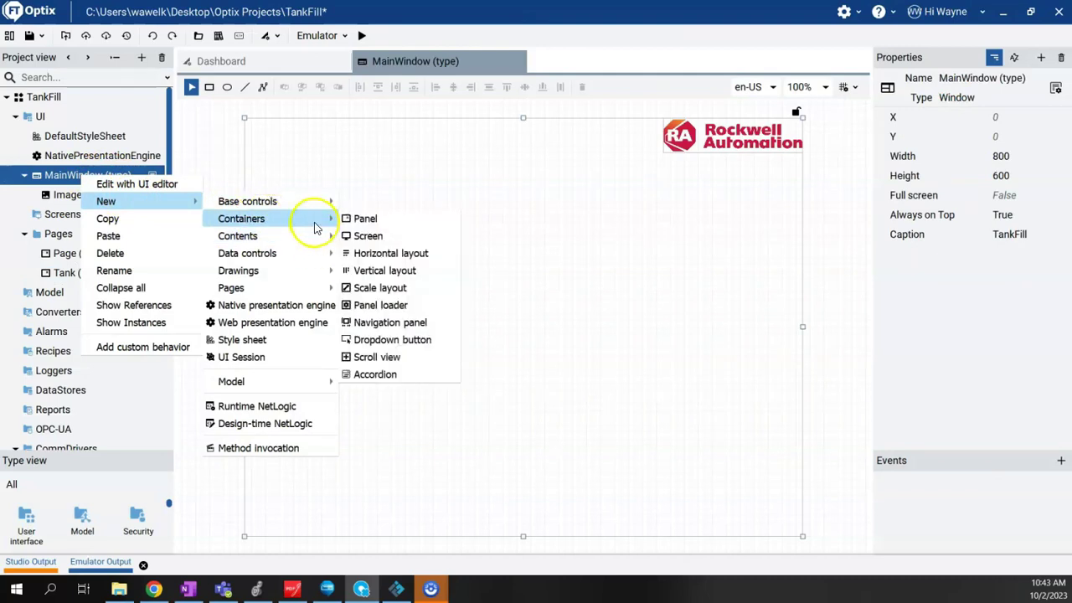
left_click(391, 322)
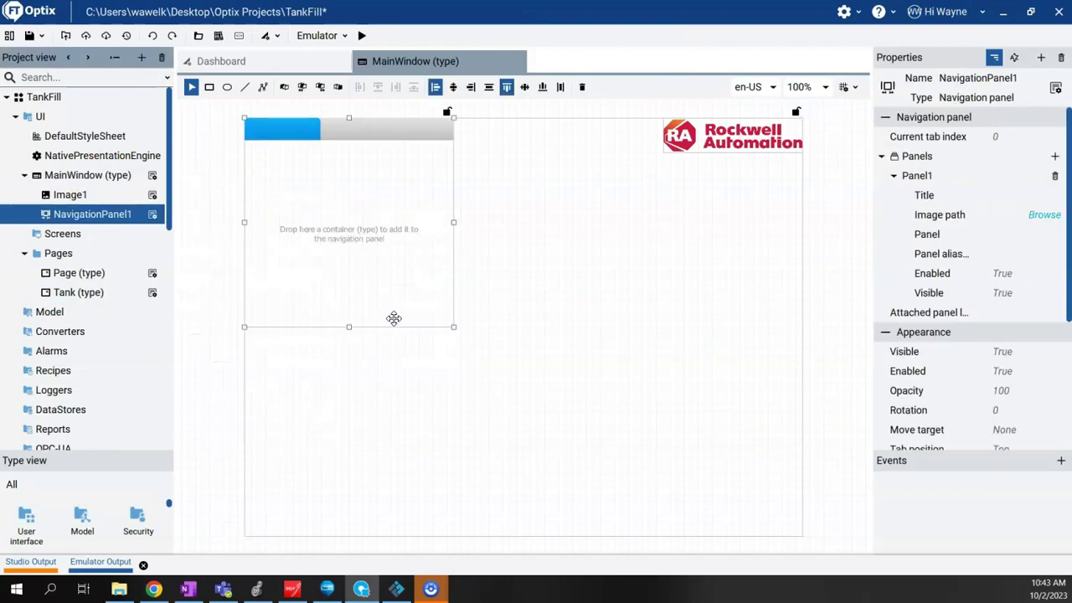
left_click(314, 127)
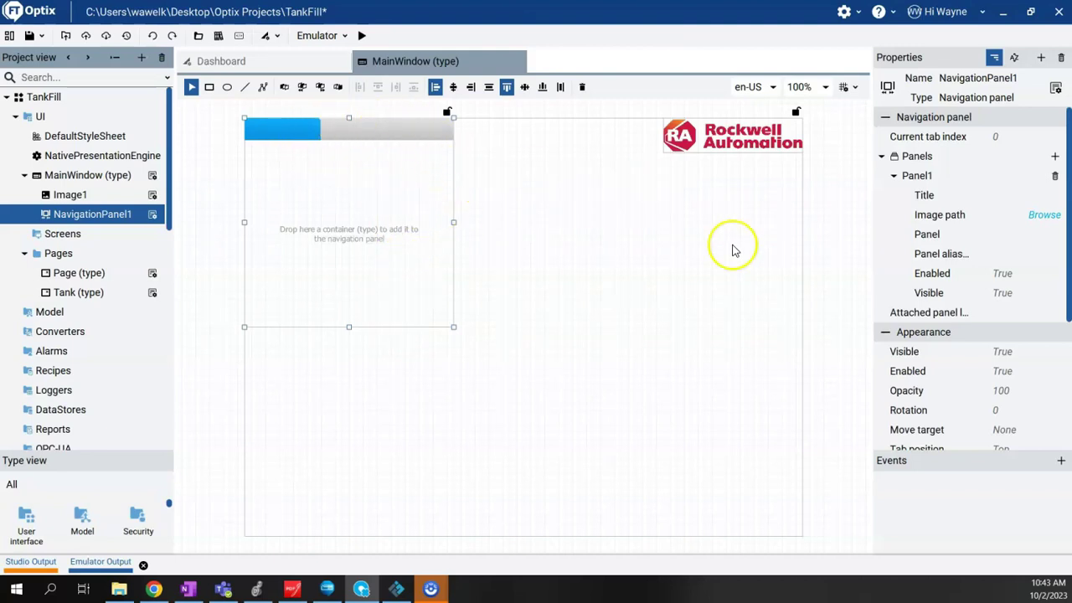
Set the navigation panel's horizontal and vertical alignment to Stretch
scroll(1006, 352, "down", 5)
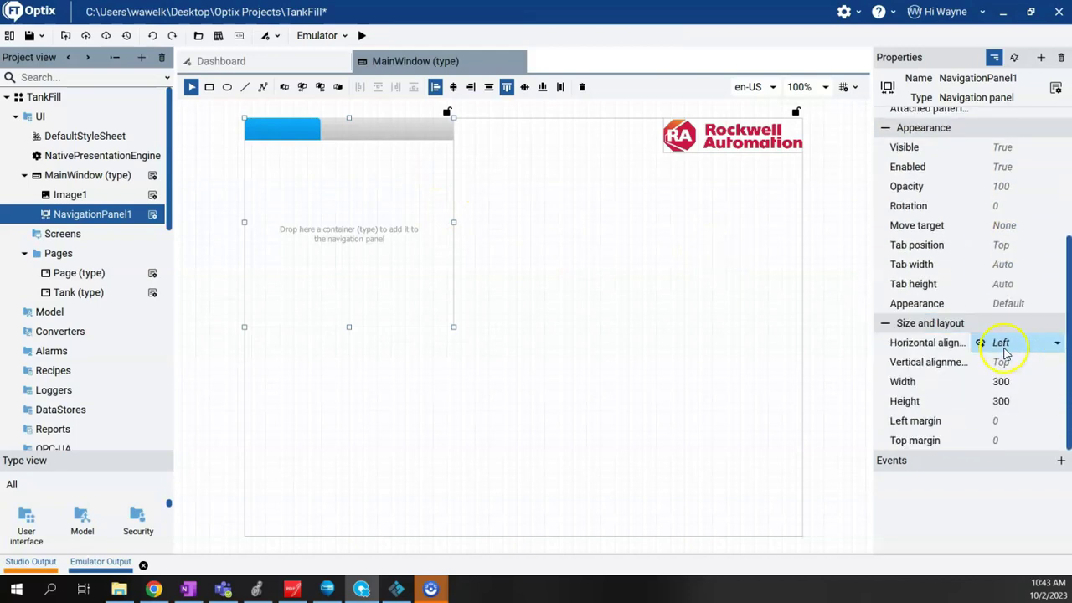
left_click(1057, 345)
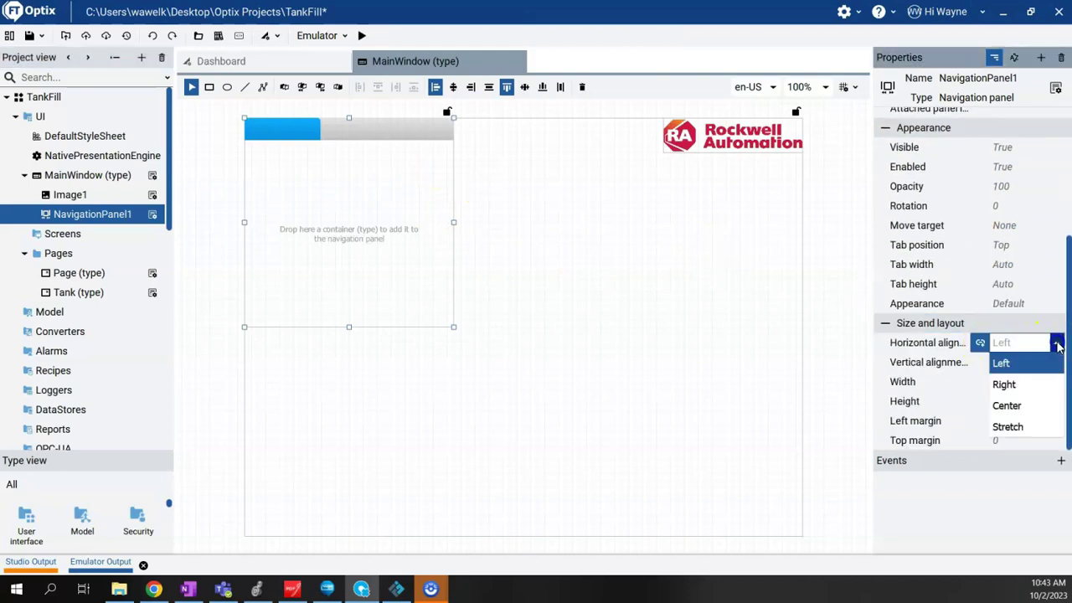
left_click(1027, 429)
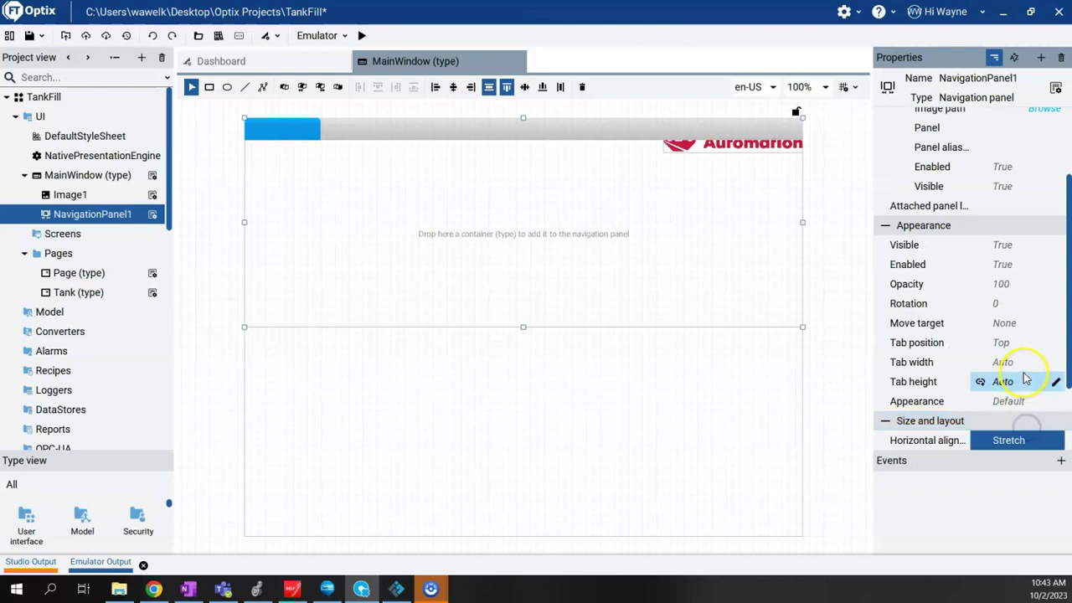
scroll(1006, 371, "down", 3)
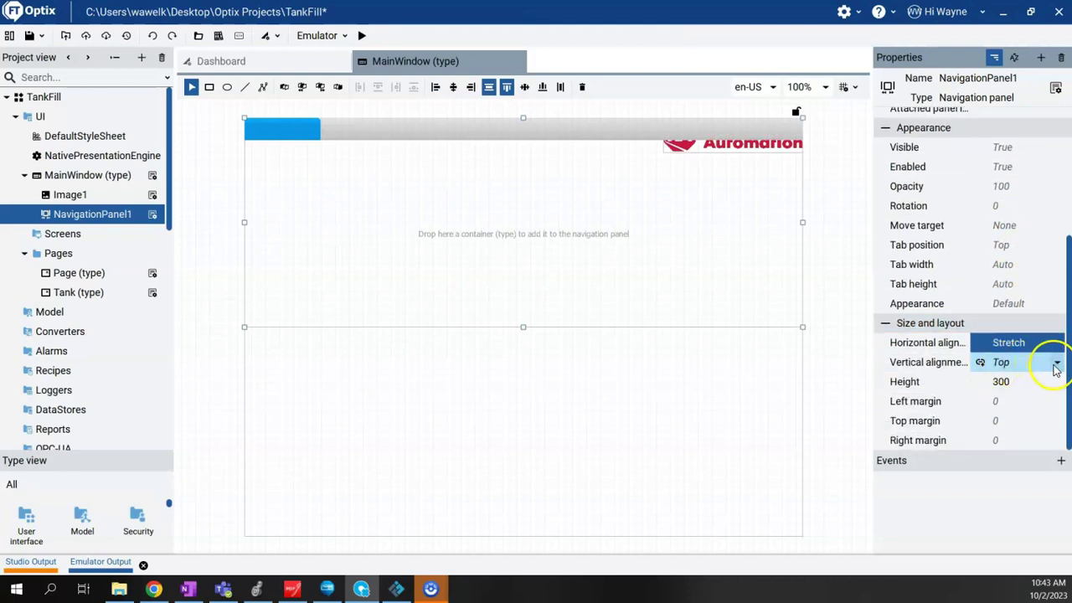
left_click(1059, 365)
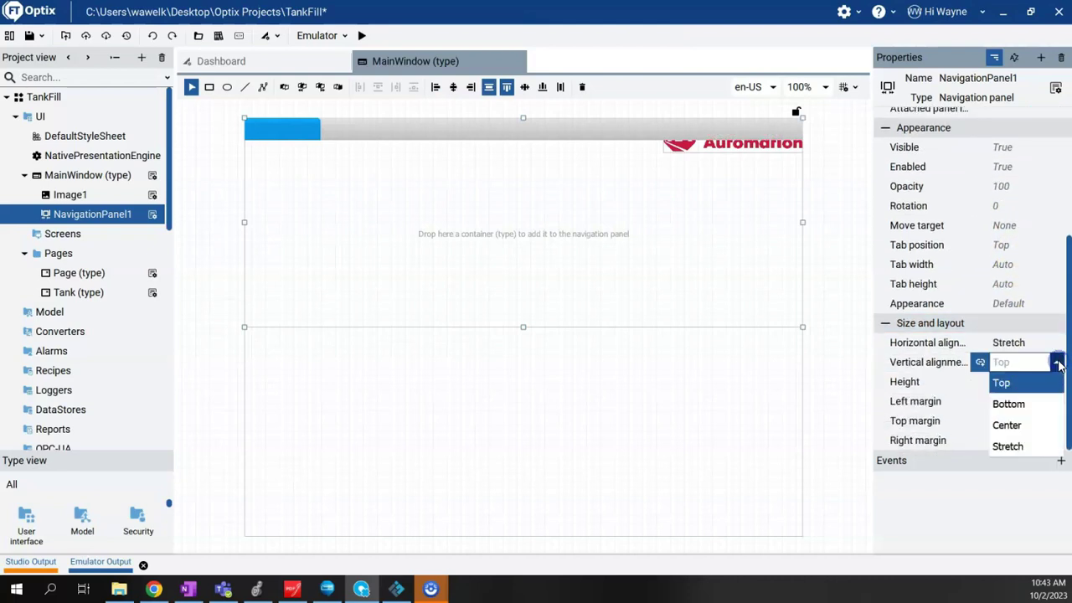
left_click(1022, 445)
scroll(1006, 399, "down", 3)
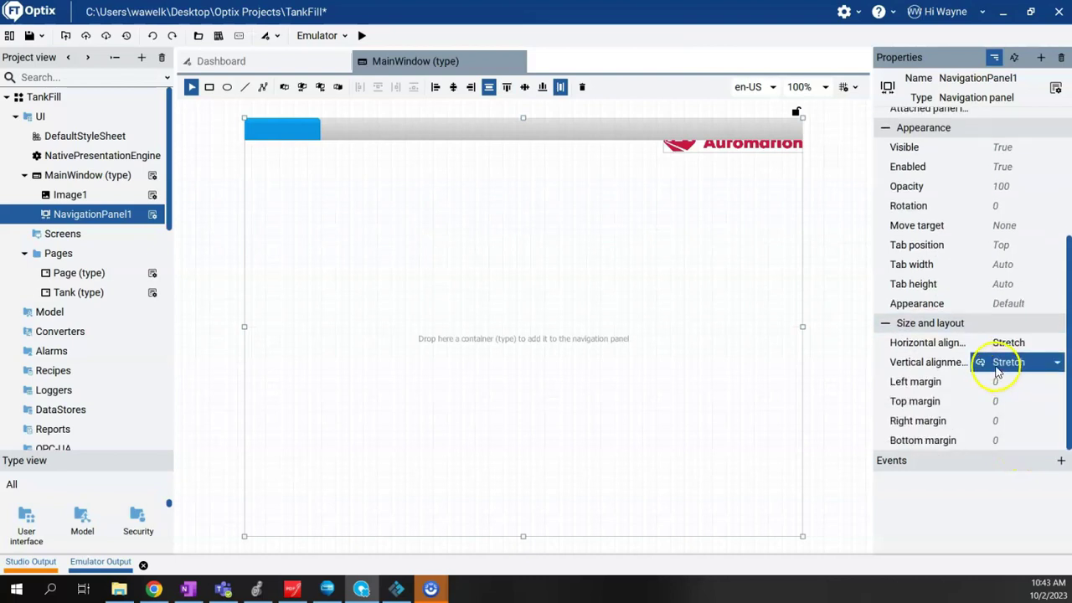
Set the navigation panel's top margin to 55 and add the Tank page as its first tab
left_click(1049, 405)
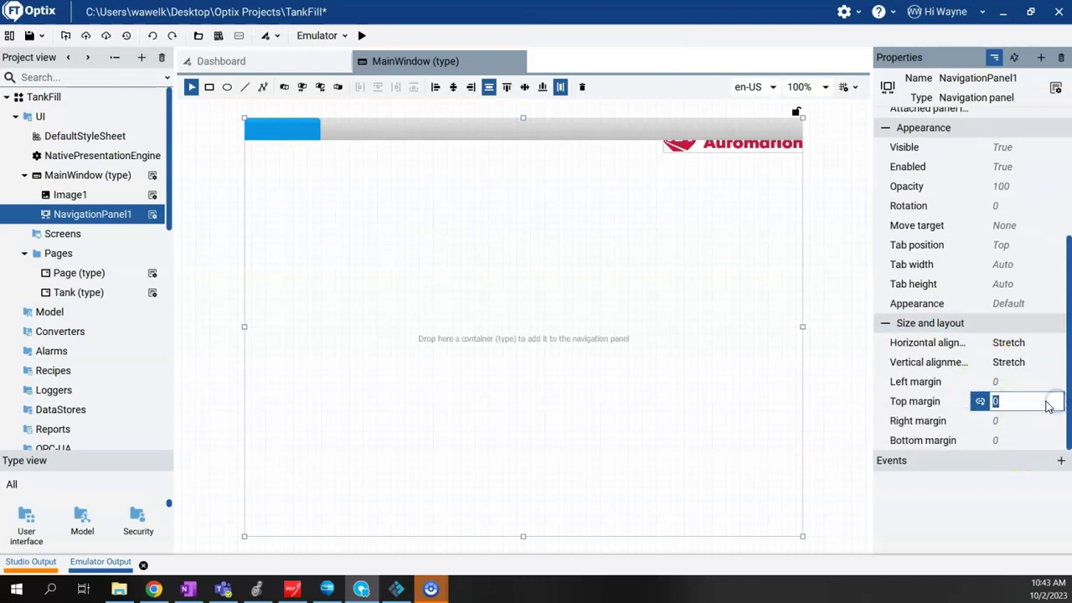
key("Return")
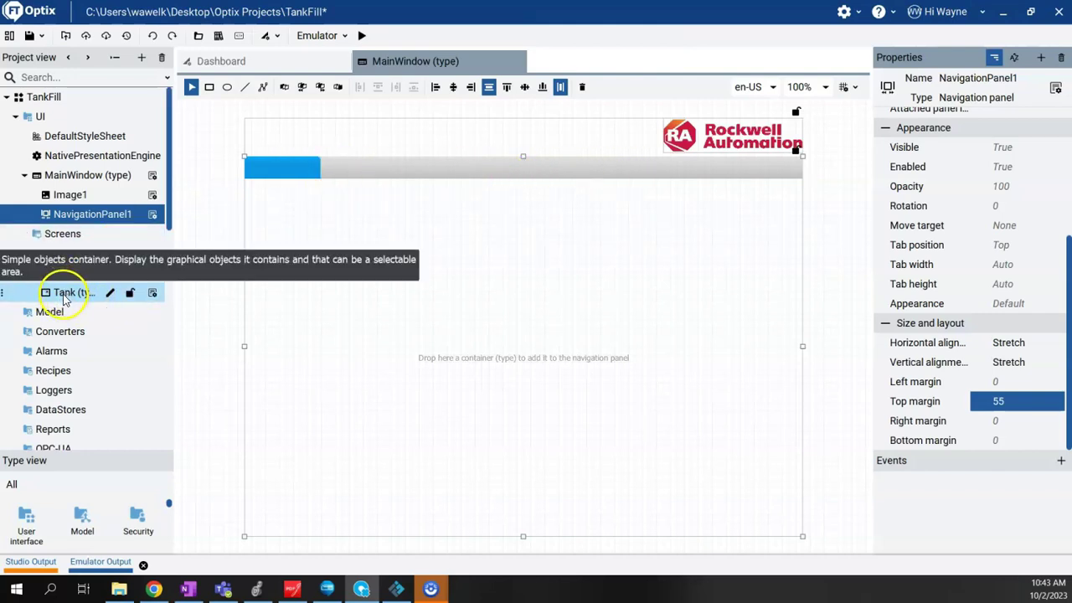
left_click_drag(65, 299, 281, 168)
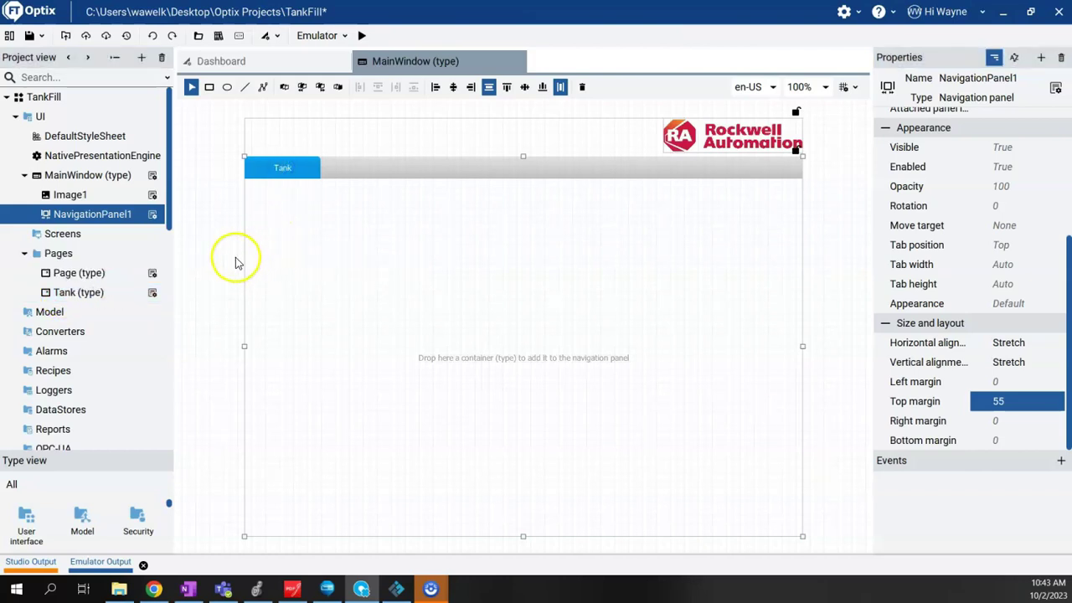
left_click(218, 259)
Create another page based on the Page type in the Pages folder and add it as the navigation panel's second tab
left_click(67, 258)
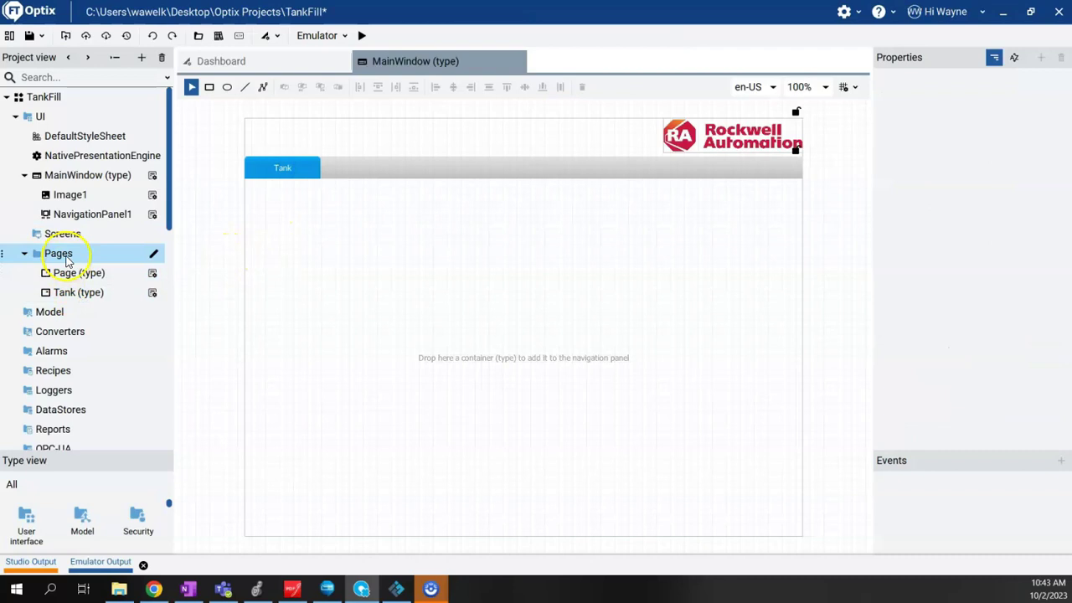
right_click(67, 258)
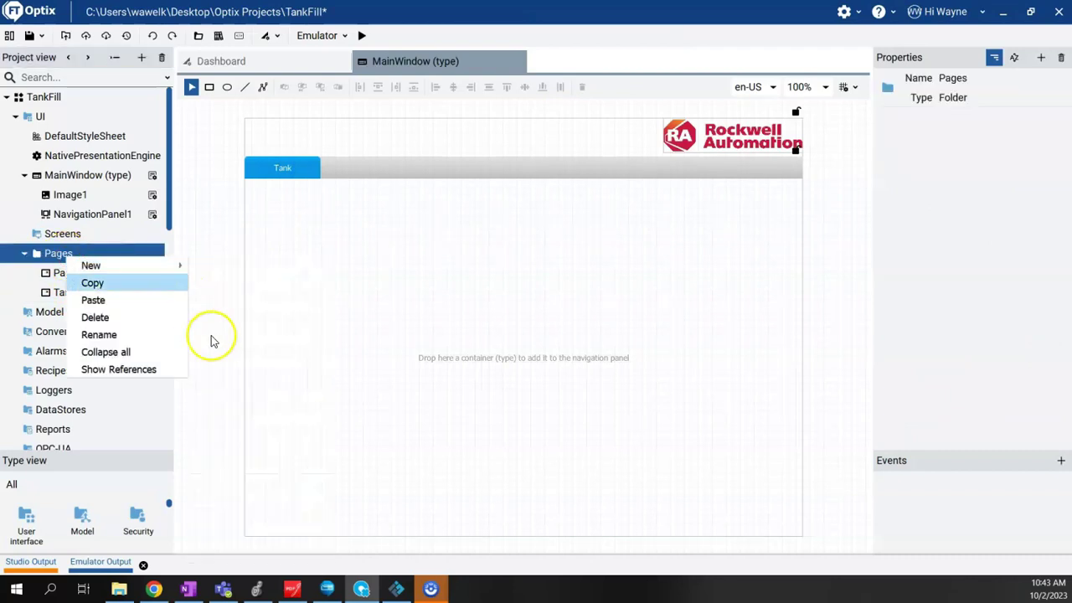
mouse_move(162, 265)
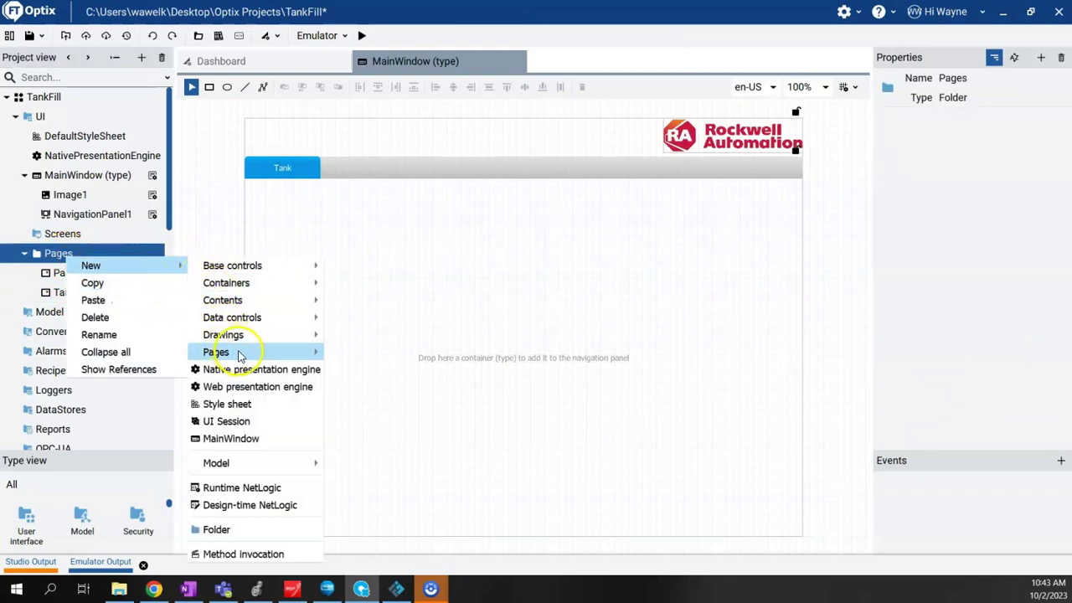
mouse_move(239, 353)
left_click(358, 352)
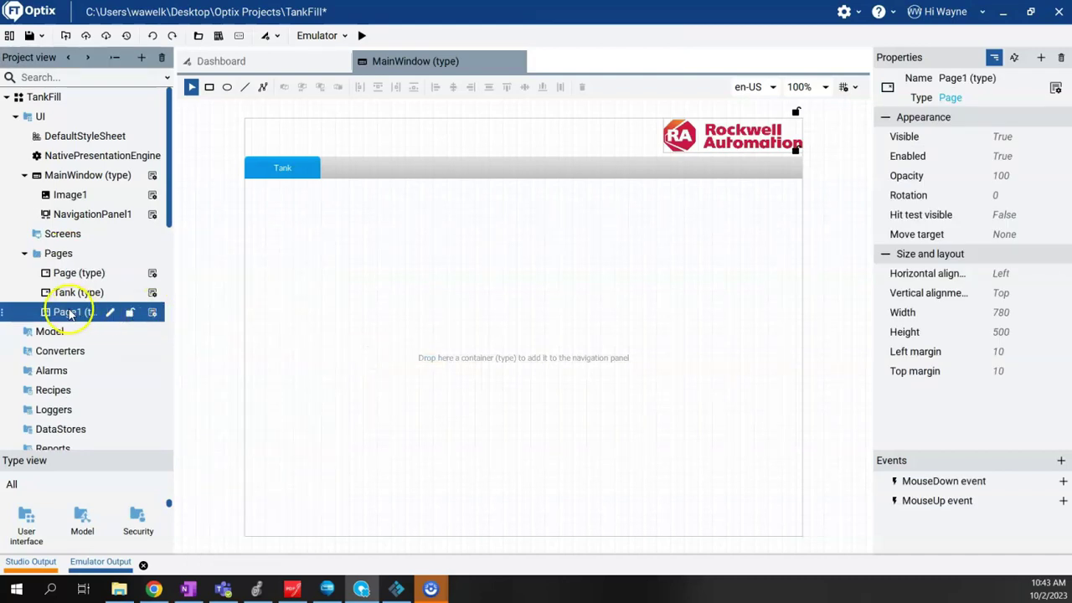
left_click_drag(70, 313, 340, 168)
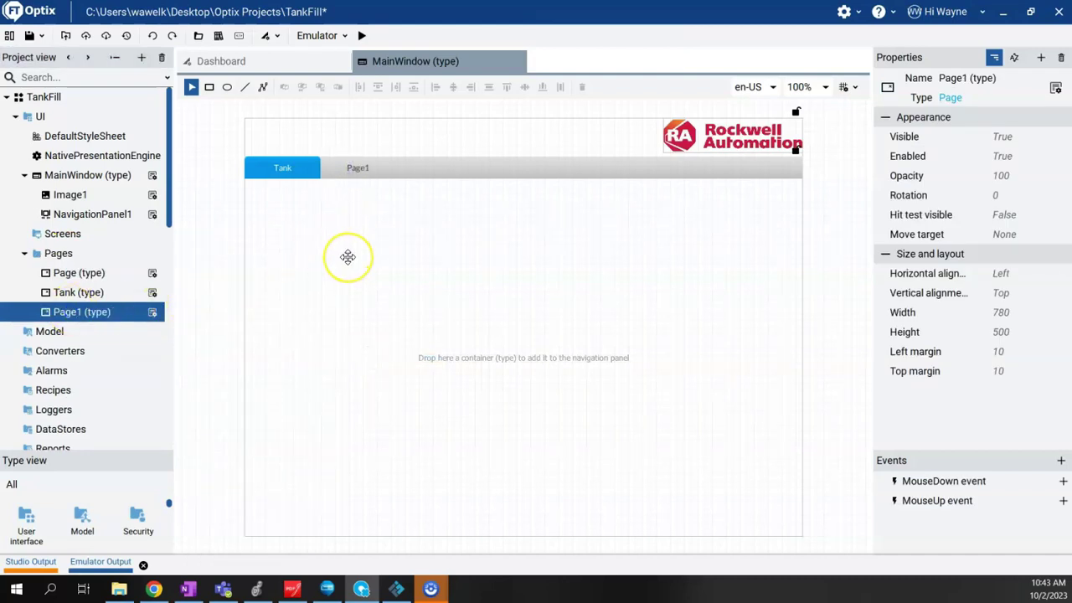
Open the Tank page for editing, search the template libraries for "tank" and place the Tank vessel slightly left of the page's centre
double_click(67, 293)
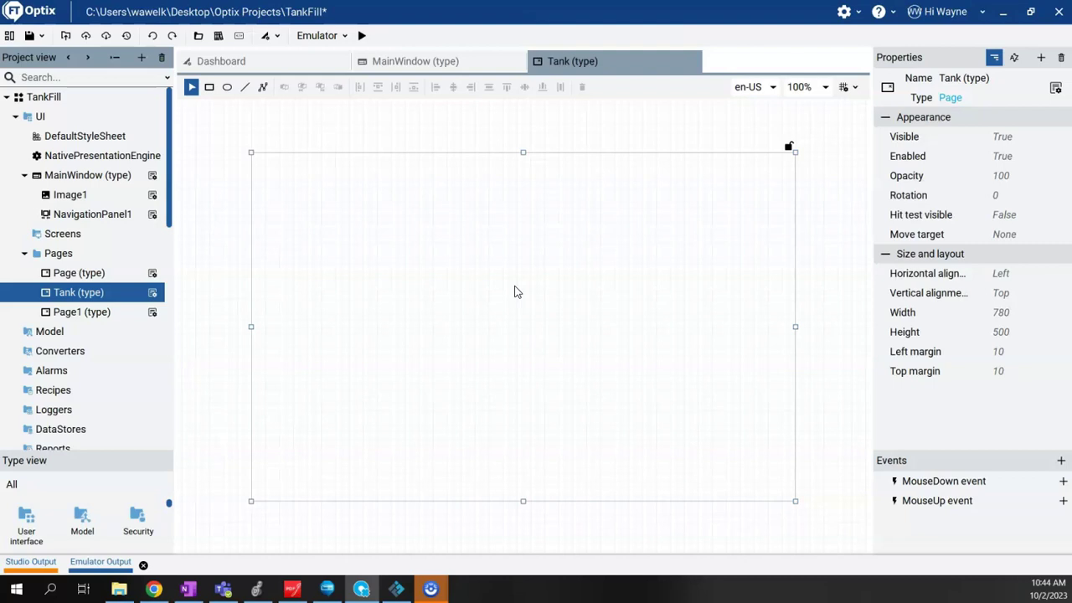
left_click(504, 244)
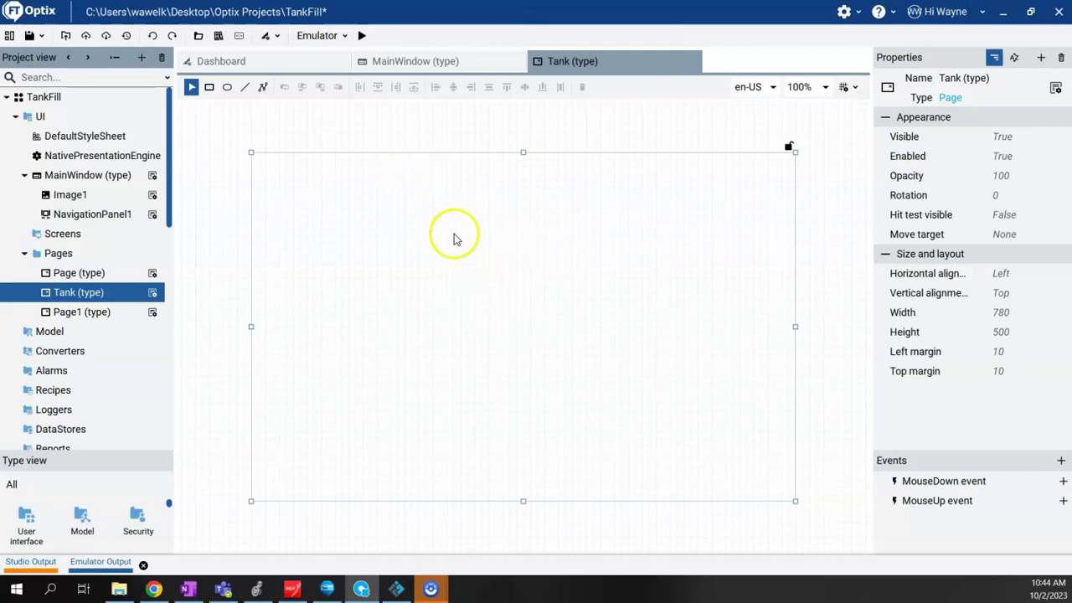
left_click(219, 39)
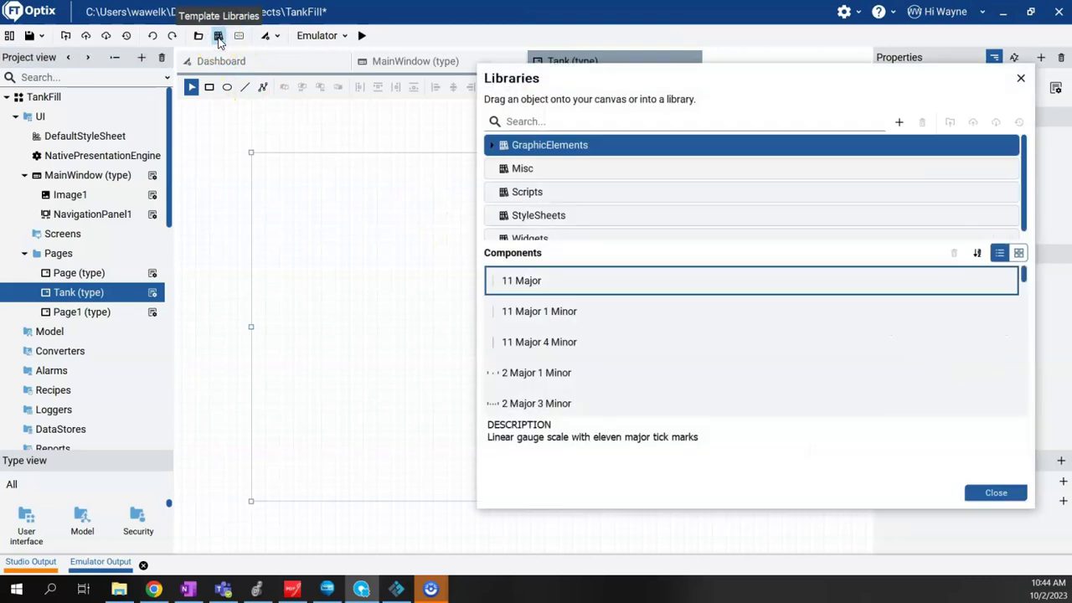
left_click(558, 121)
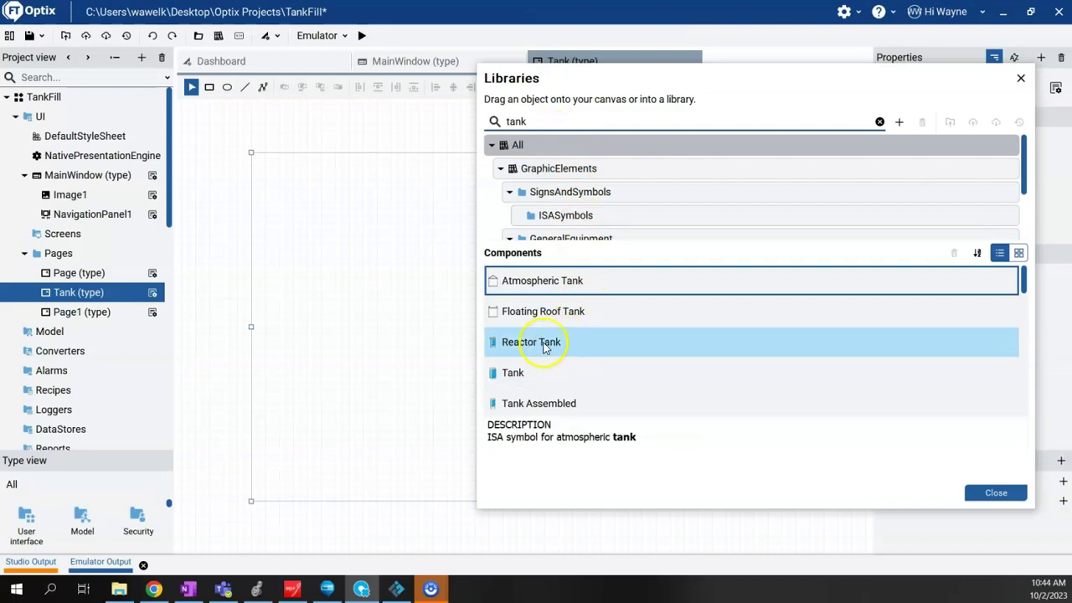
scroll(545, 347, "down", 1)
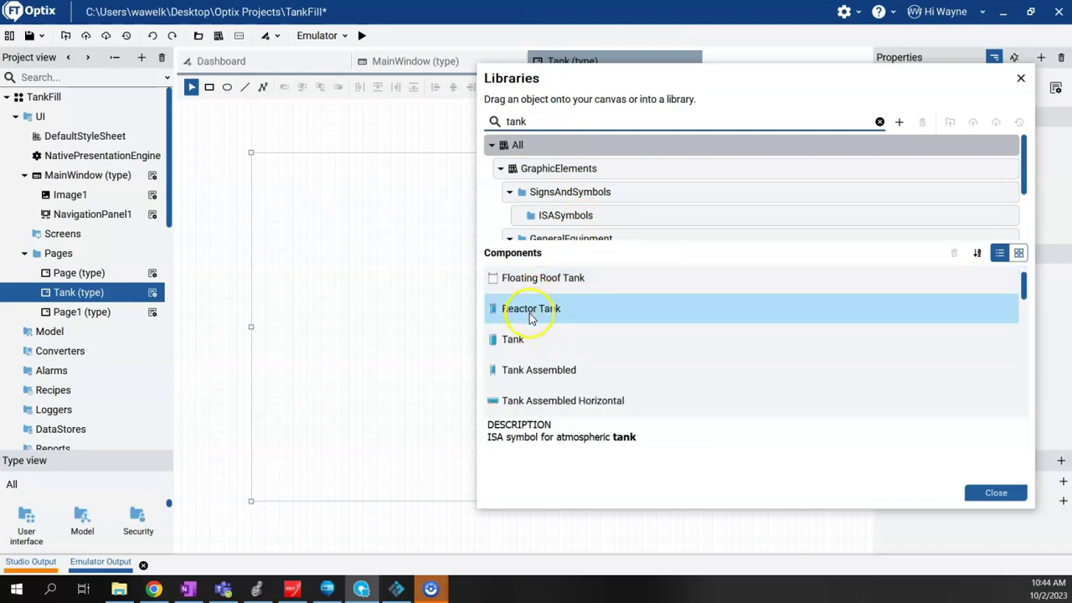
scroll(529, 318, "down", 4)
scroll(528, 329, "up", 2)
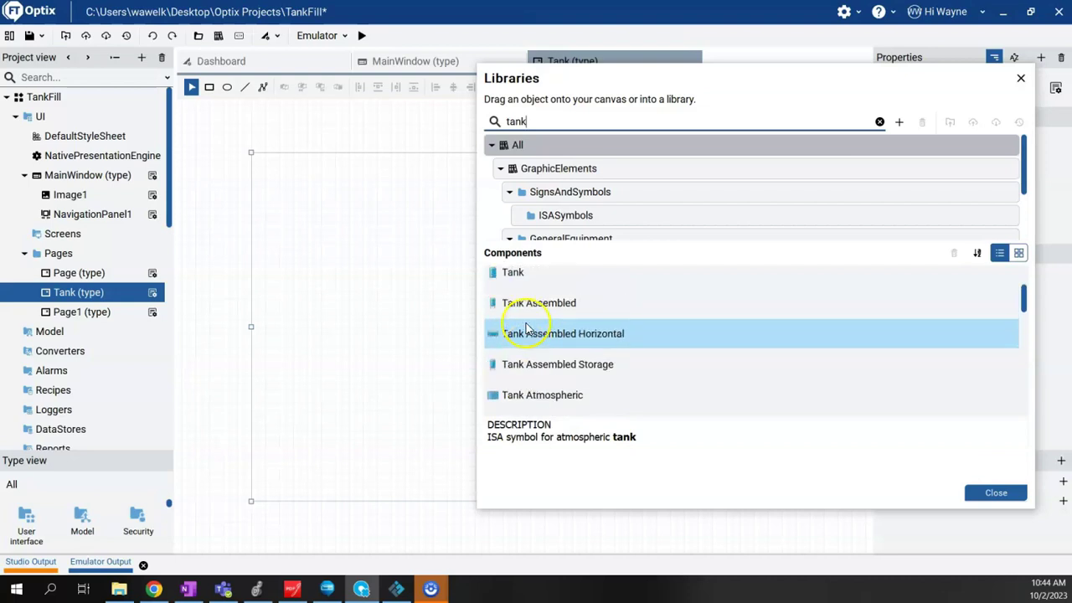
scroll(523, 319, "up", 1)
left_click_drag(517, 299, 393, 294)
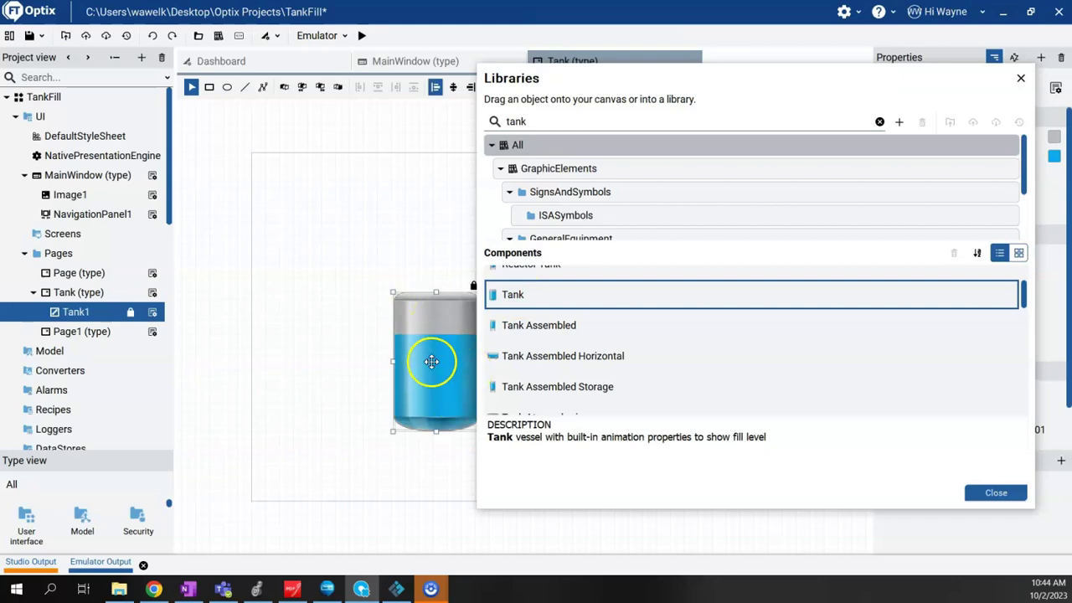
Close the template libraries, enlarge the tank to about 194 wide and 240 high, and move it near the page's centre
left_click(1000, 494)
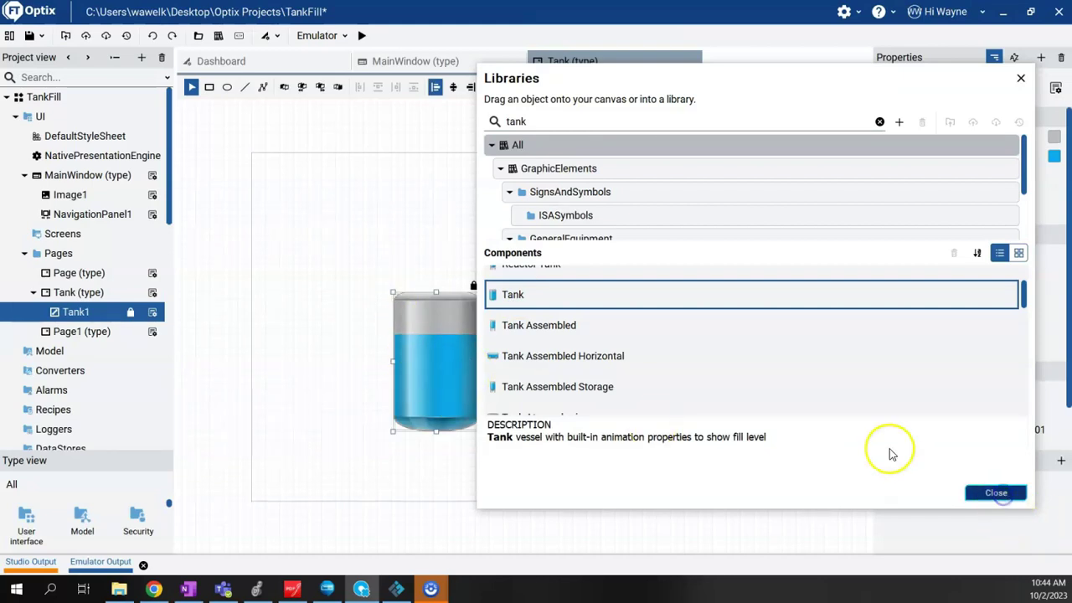
left_click(996, 494)
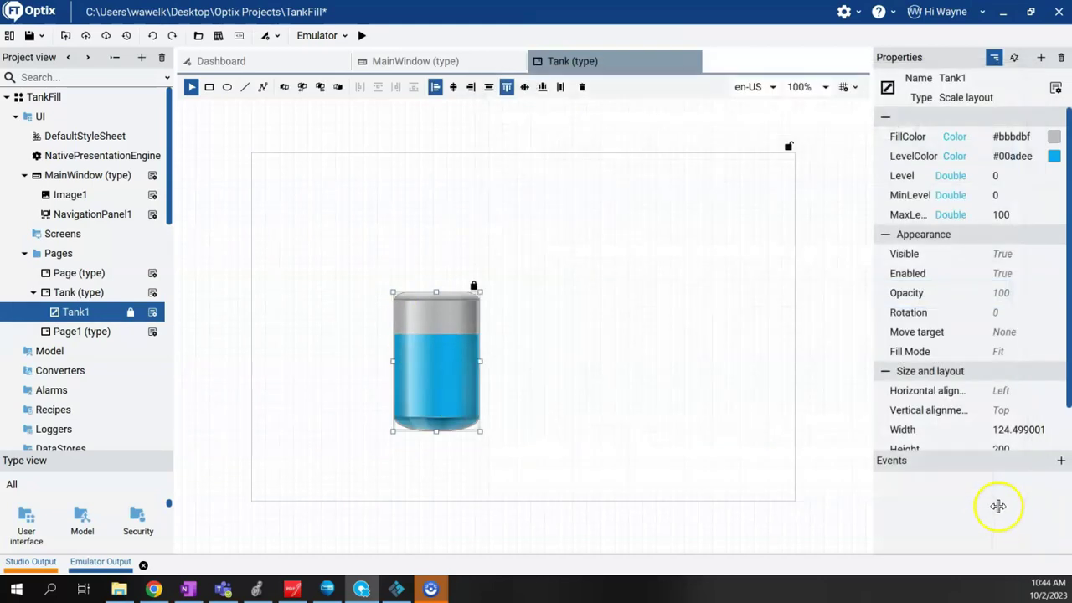
left_click_drag(459, 368, 492, 309)
left_click_drag(530, 375, 578, 406)
left_click_drag(533, 333, 531, 337)
mouse_move(495, 306)
left_mouse_down()
mouse_move(510, 299)
mouse_move(509, 309)
left_mouse_up()
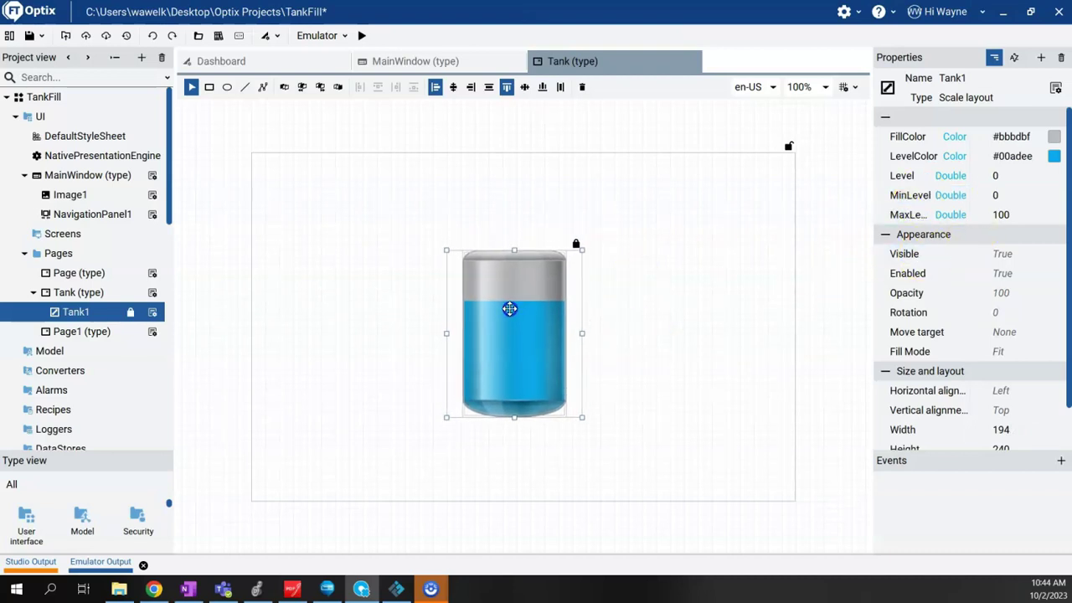
left_click(625, 335)
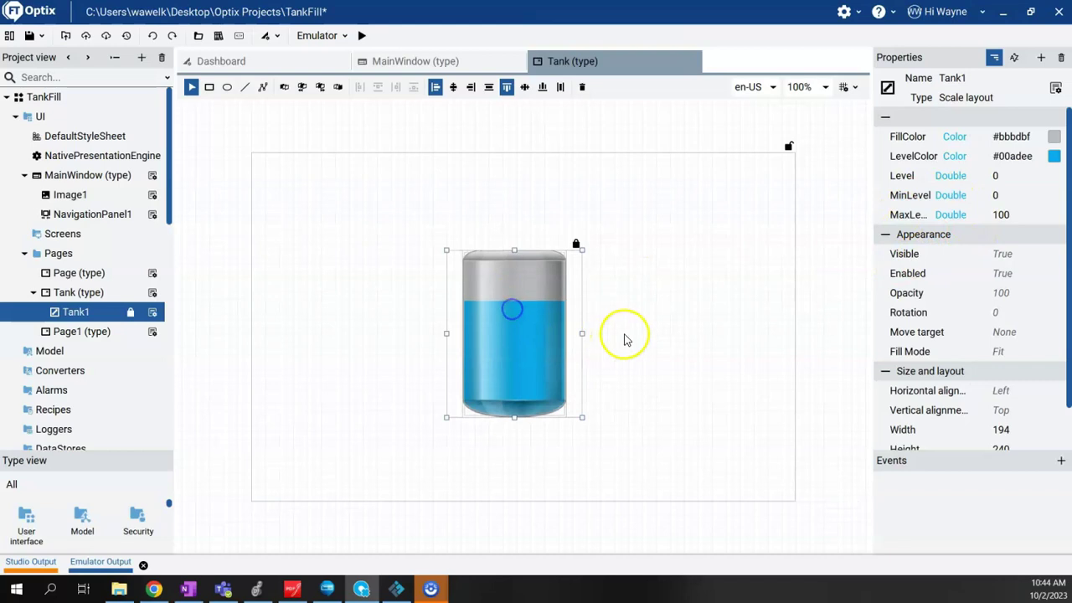
left_click(532, 291)
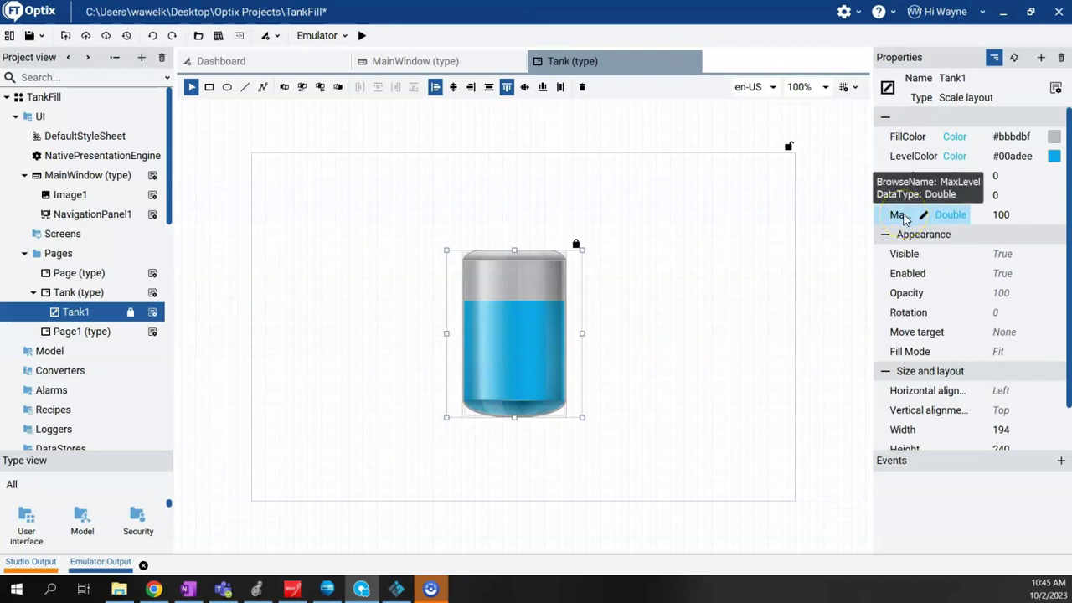
Set the tank's MaxLevel to 10
left_click(1053, 215)
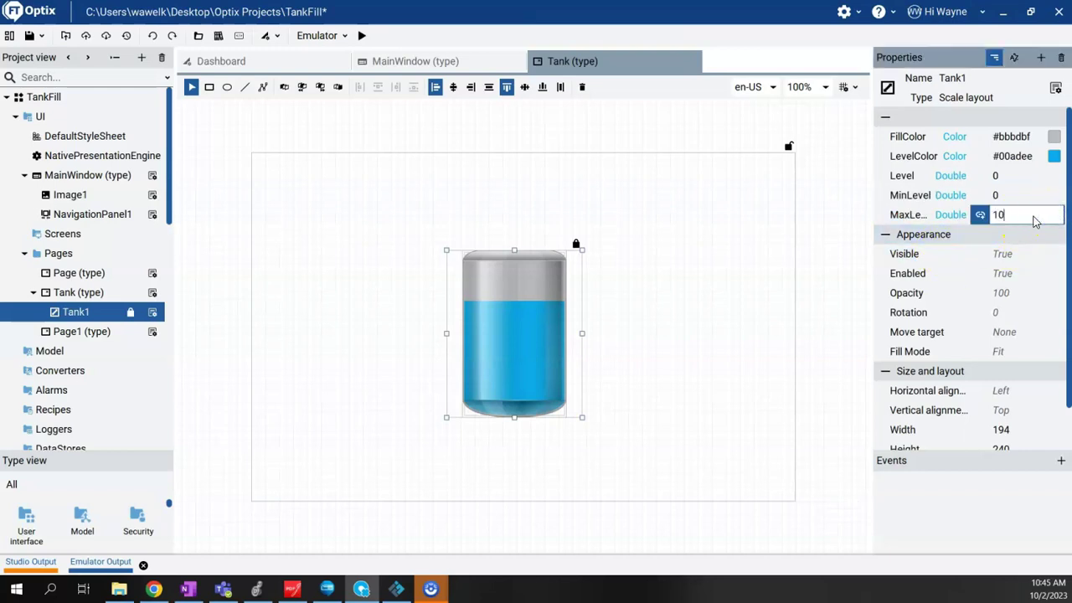
key("Return")
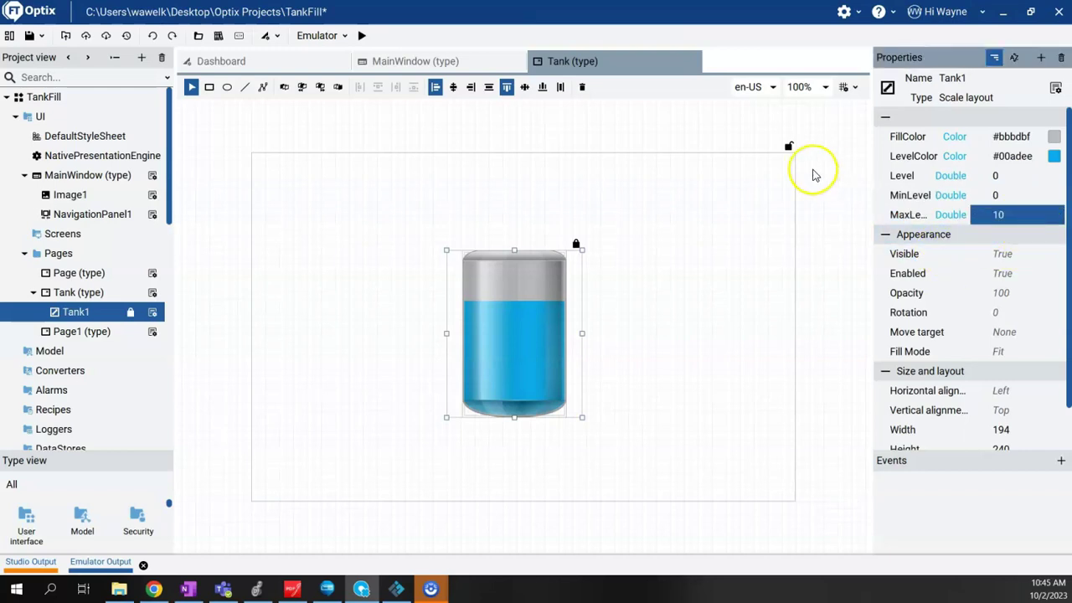
left_click(997, 218)
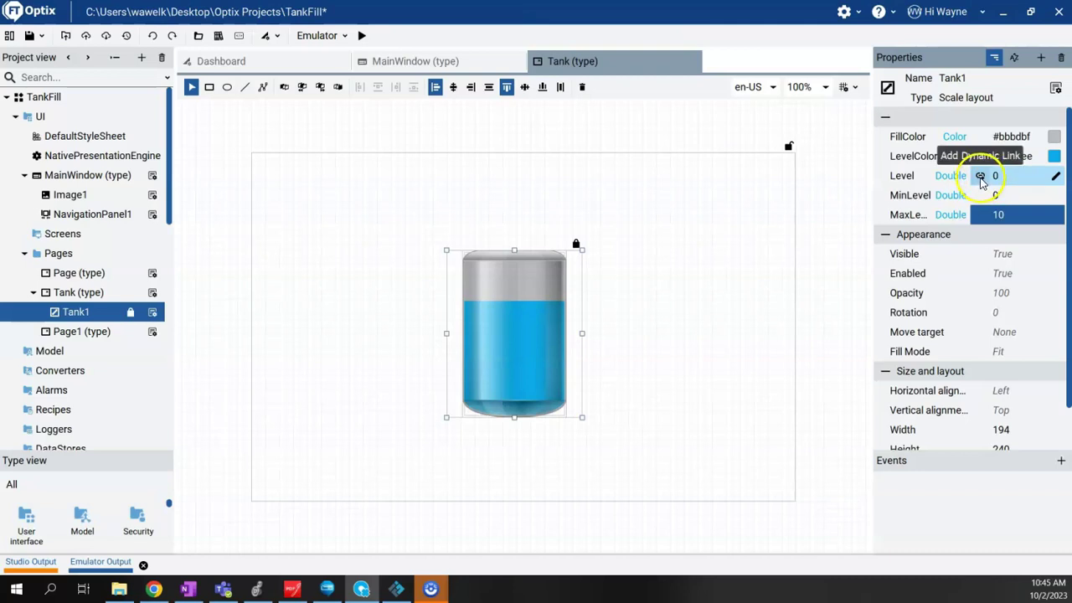
Link the tank's Level dynamically to the FLOAT_IN_1 controller tag of LogixEcho under RAEtherNet_IPDriver1
left_click(980, 177)
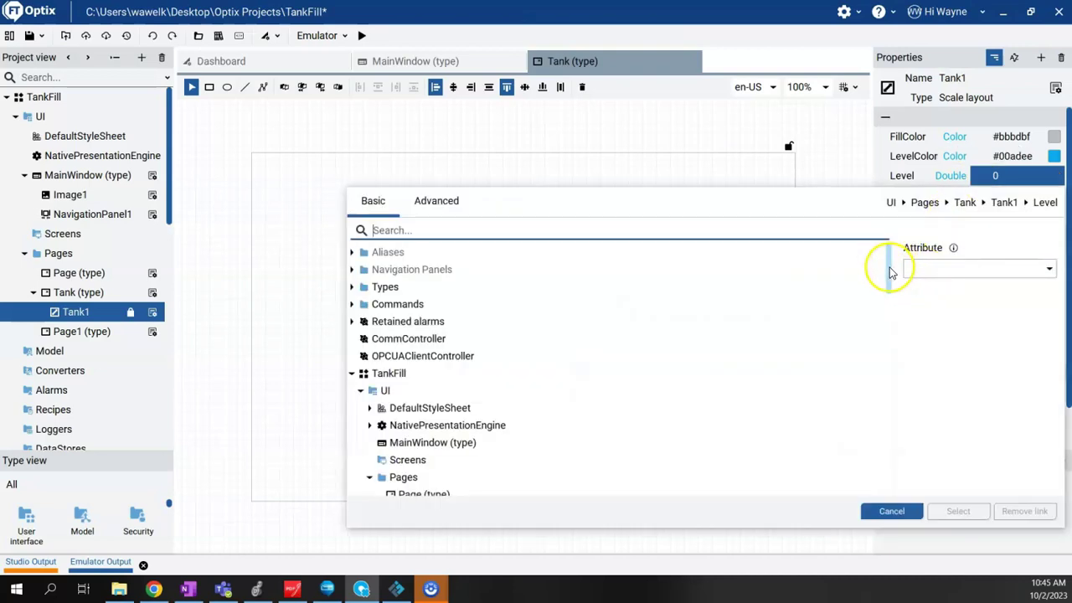
left_click_drag(891, 272, 884, 448)
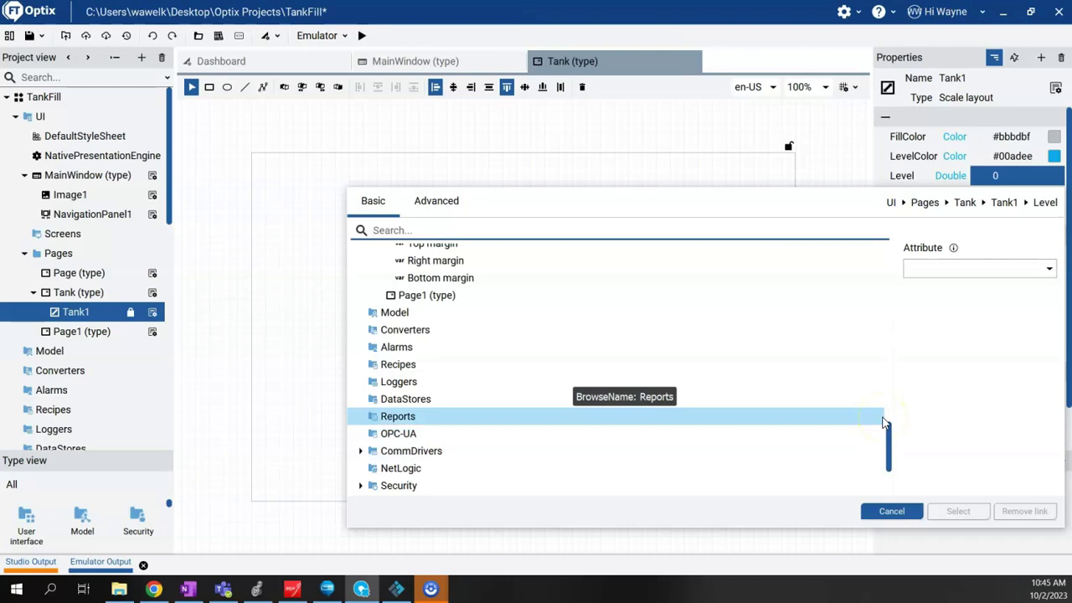
left_click_drag(888, 430, 703, 442)
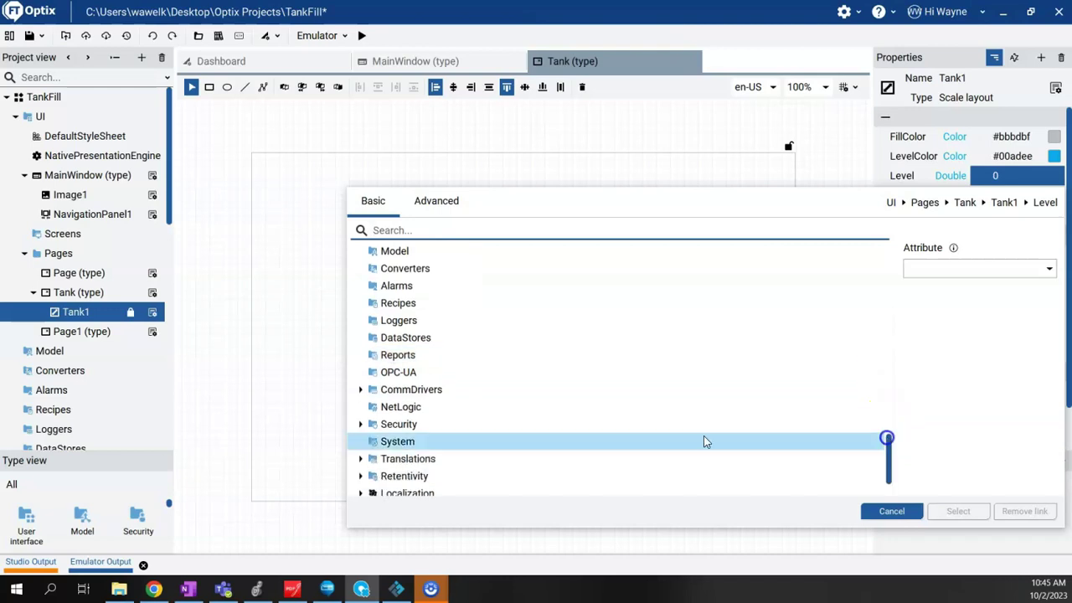
left_click(375, 407)
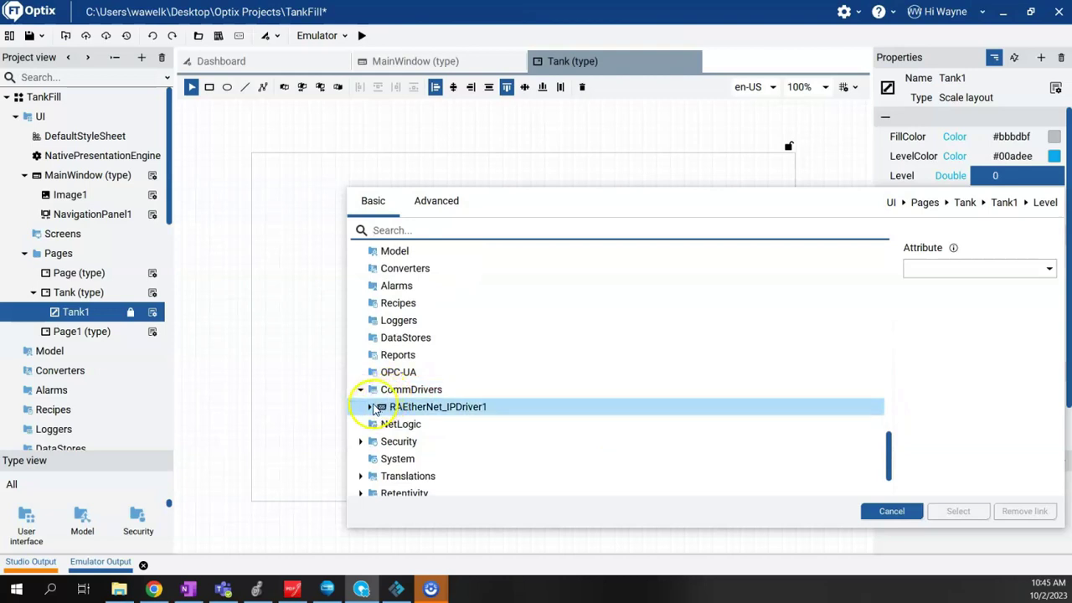
left_click(369, 407)
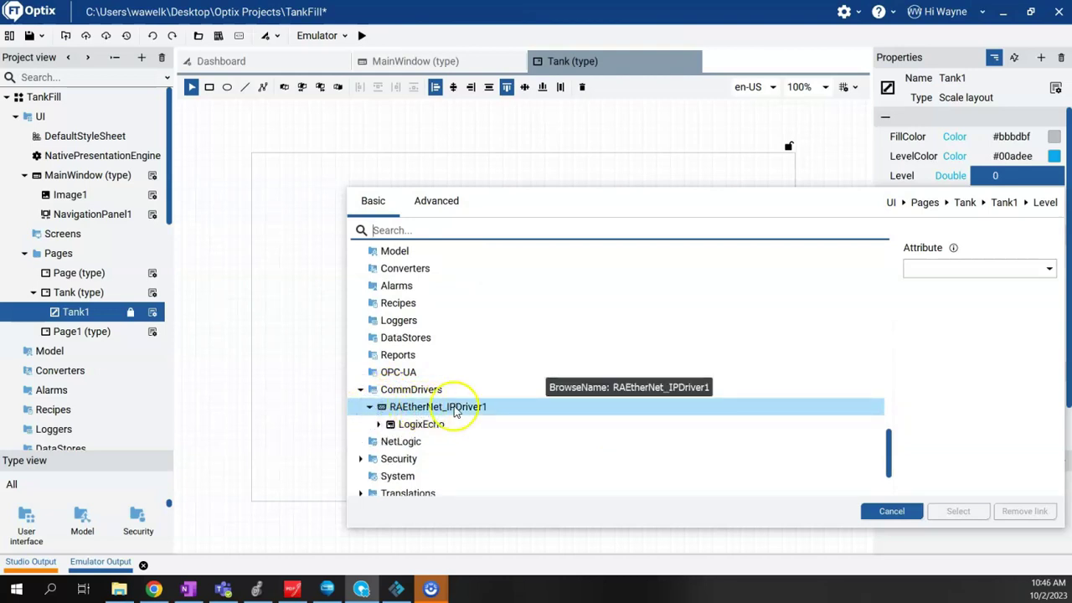
left_click(389, 426)
left_click(379, 425)
left_click(387, 441)
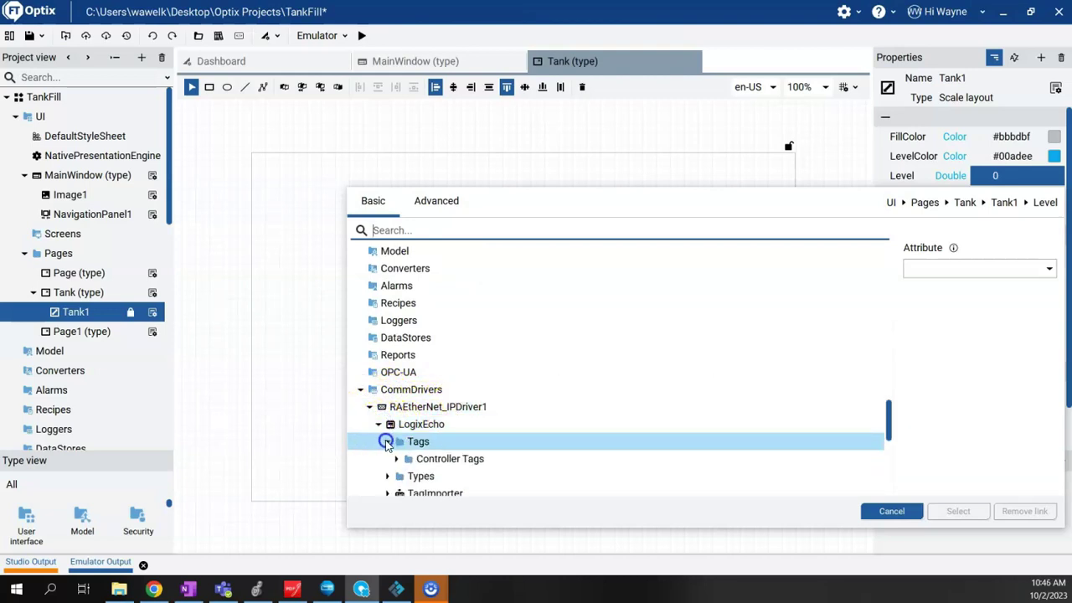
scroll(421, 444, "down", 2)
left_click(397, 425)
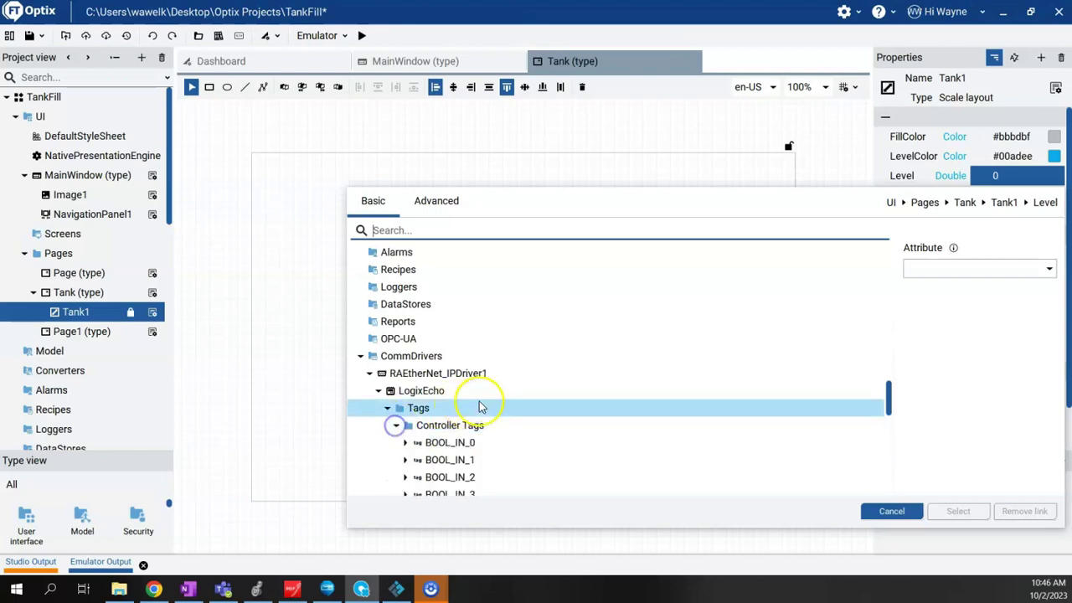
scroll(491, 394, "down", 5)
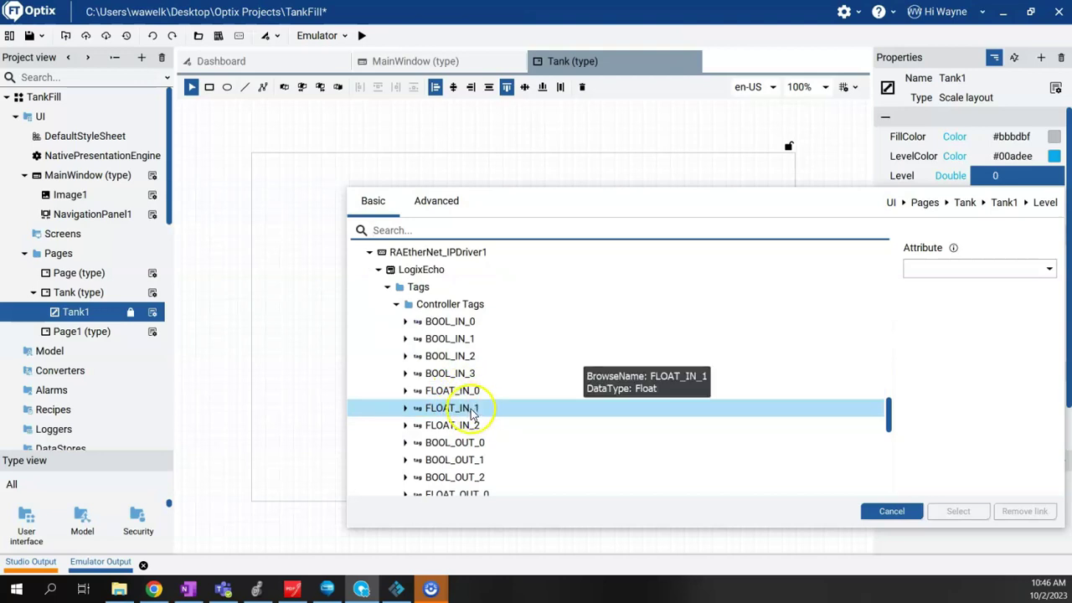
left_click(463, 413)
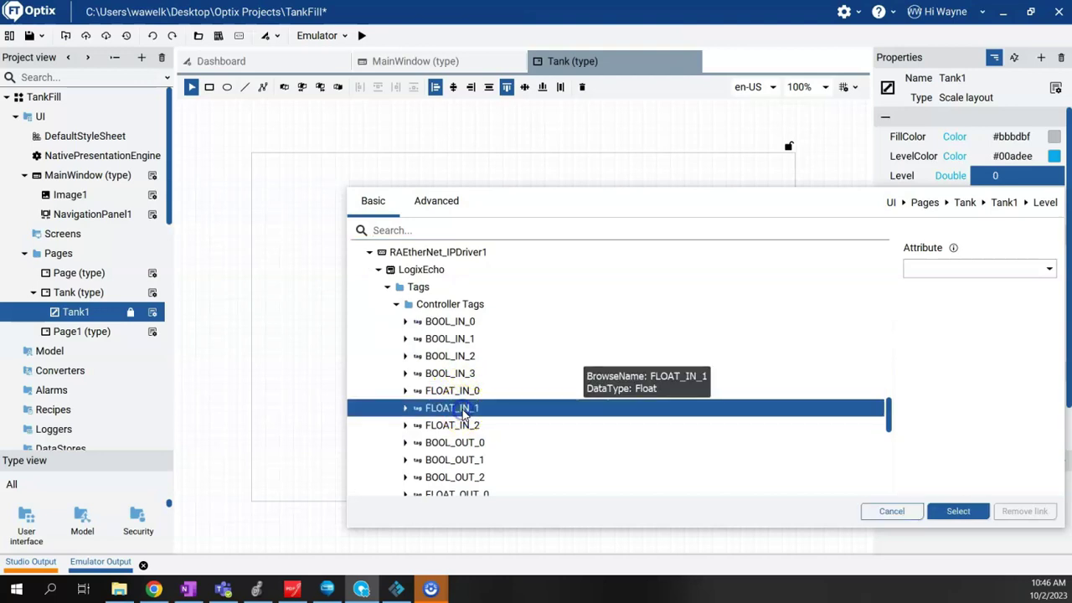
left_click(962, 513)
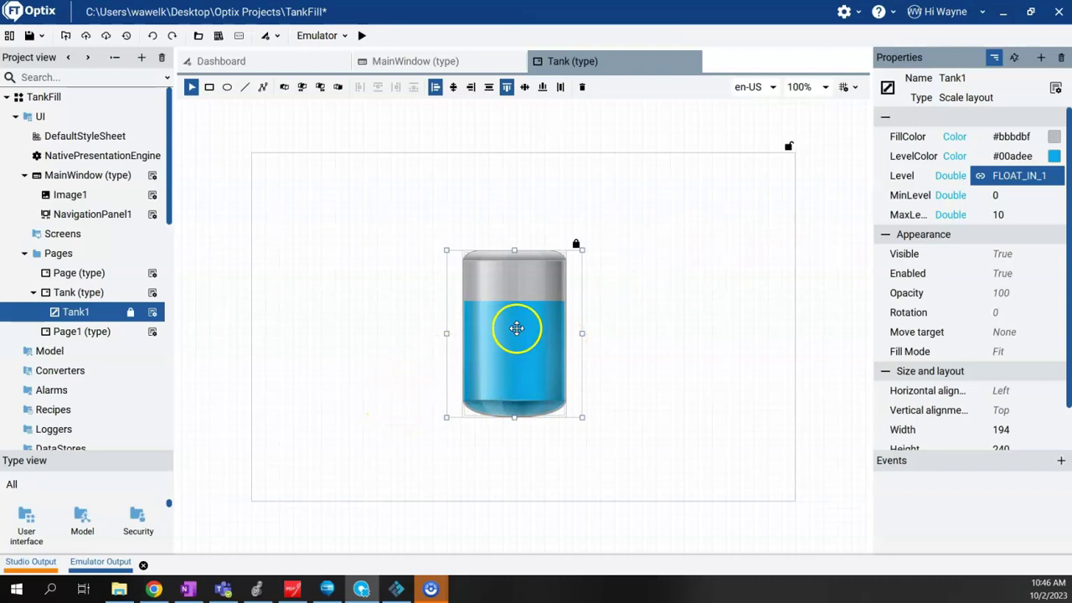
Add a linear gauge to the Tank page and place it above the tank
right_click(71, 295)
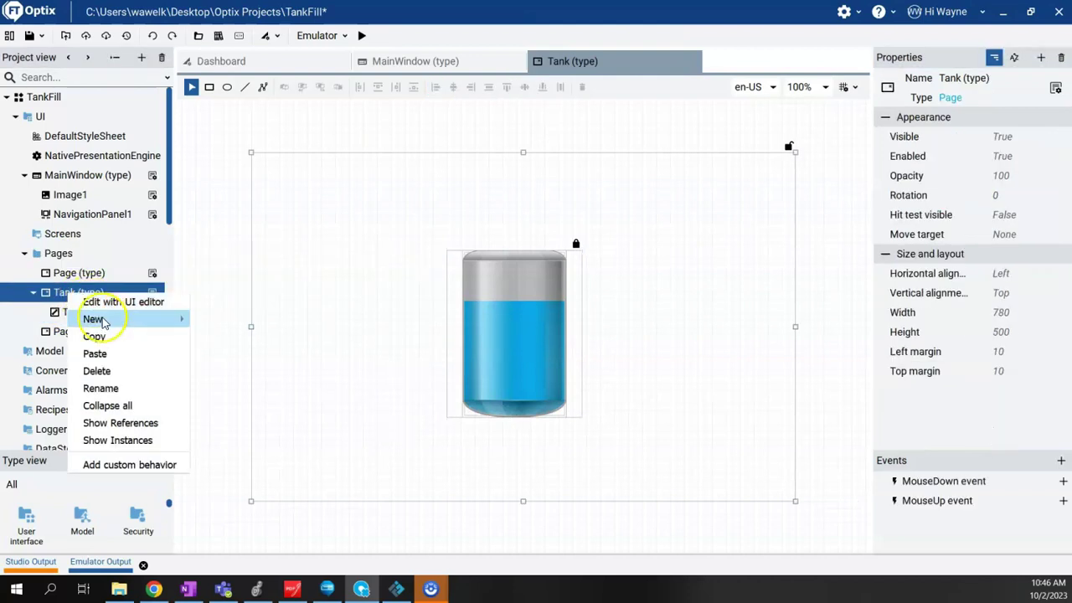
mouse_move(105, 323)
mouse_move(224, 329)
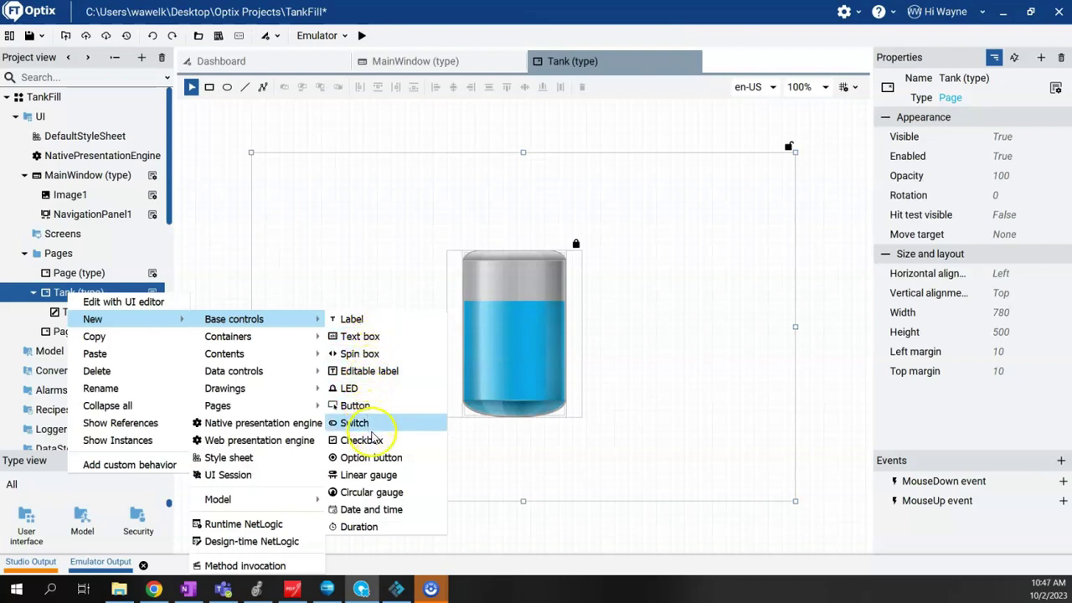
left_click(381, 477)
left_click_drag(390, 160, 536, 202)
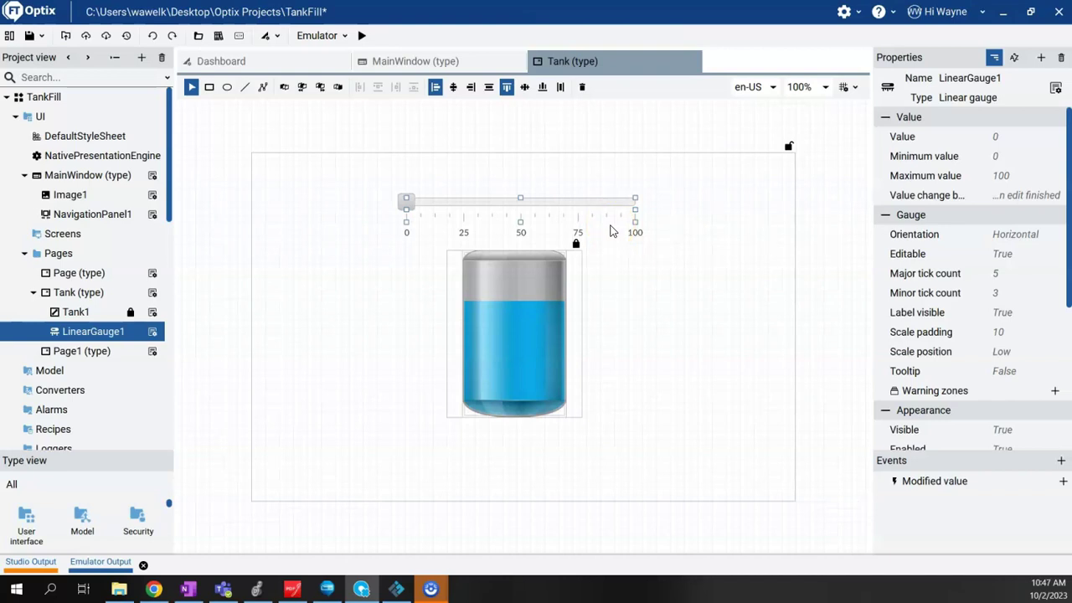
Set the linear gauge's maximum value to 10
left_click(950, 164)
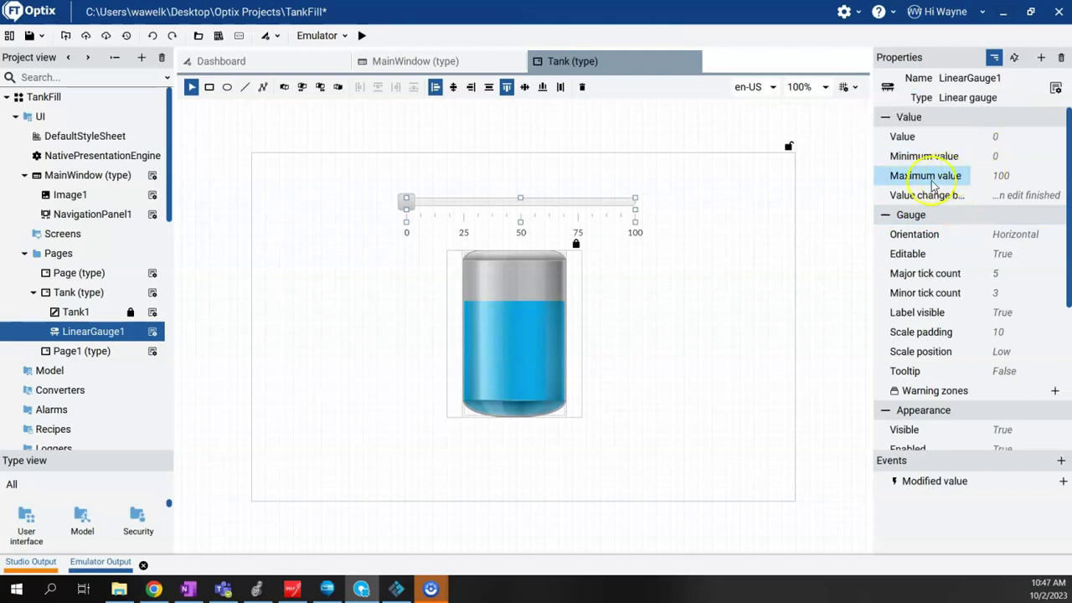
left_click(1058, 177)
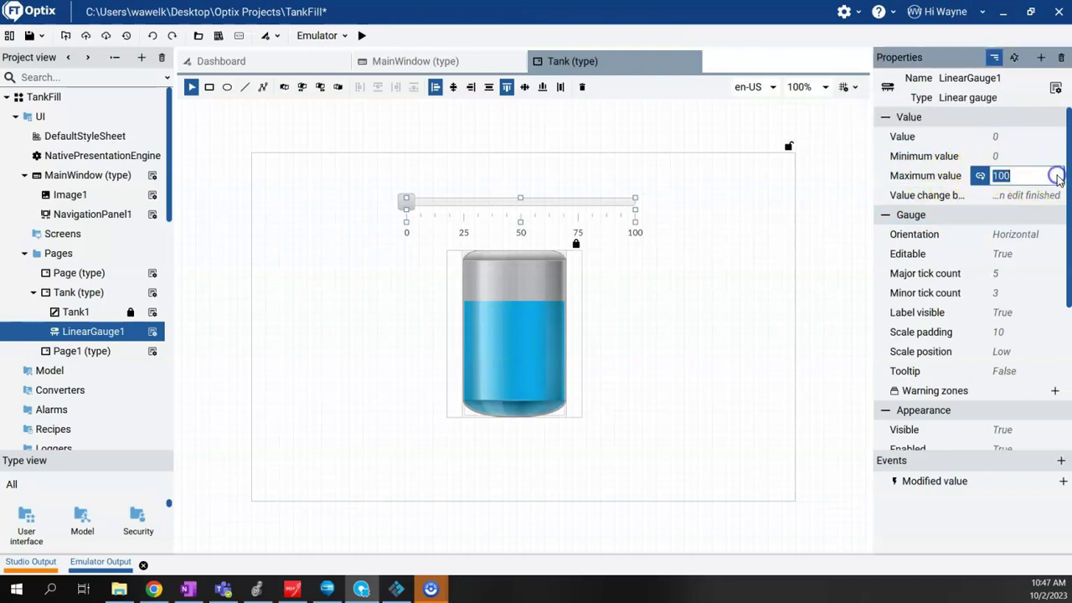
key("Return")
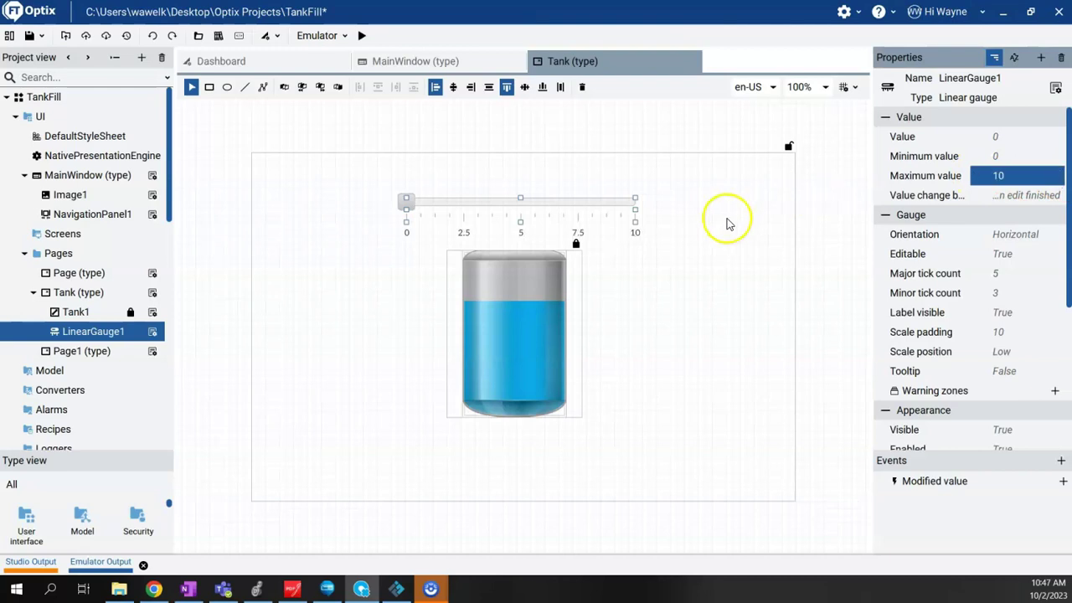
left_click(678, 242)
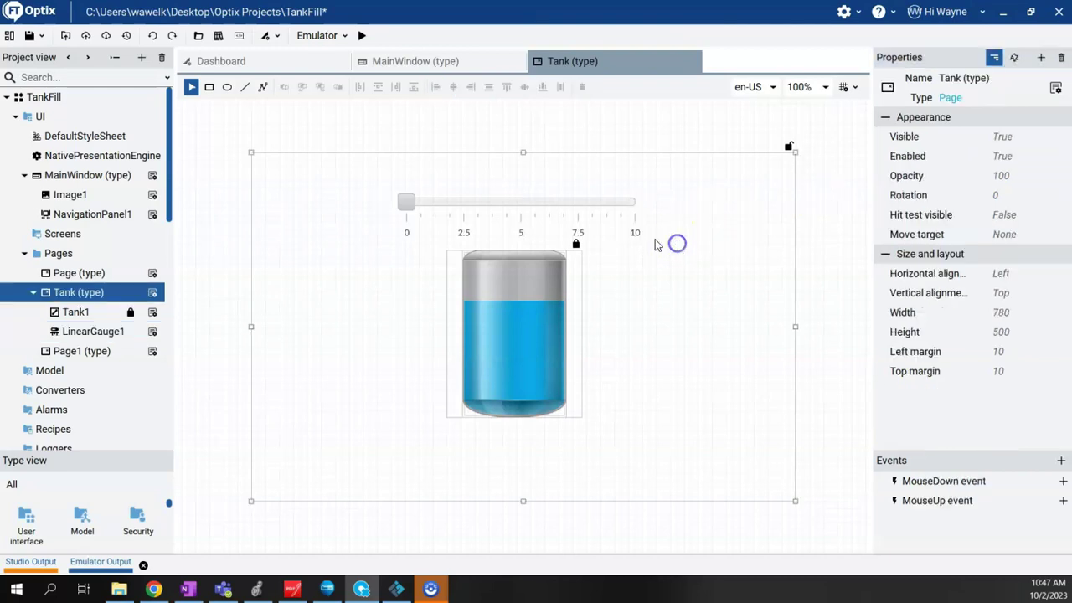
Shorten the linear gauge and move it to the right of the tank, level with the tank's top
left_click(458, 207)
left_click_drag(484, 209, 633, 265)
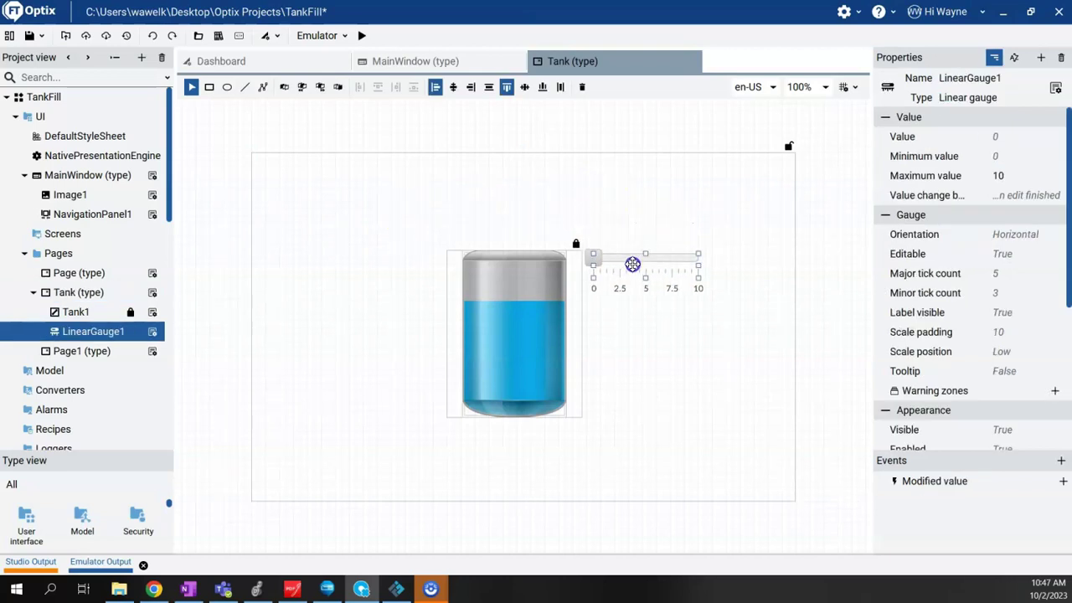
left_click(671, 340)
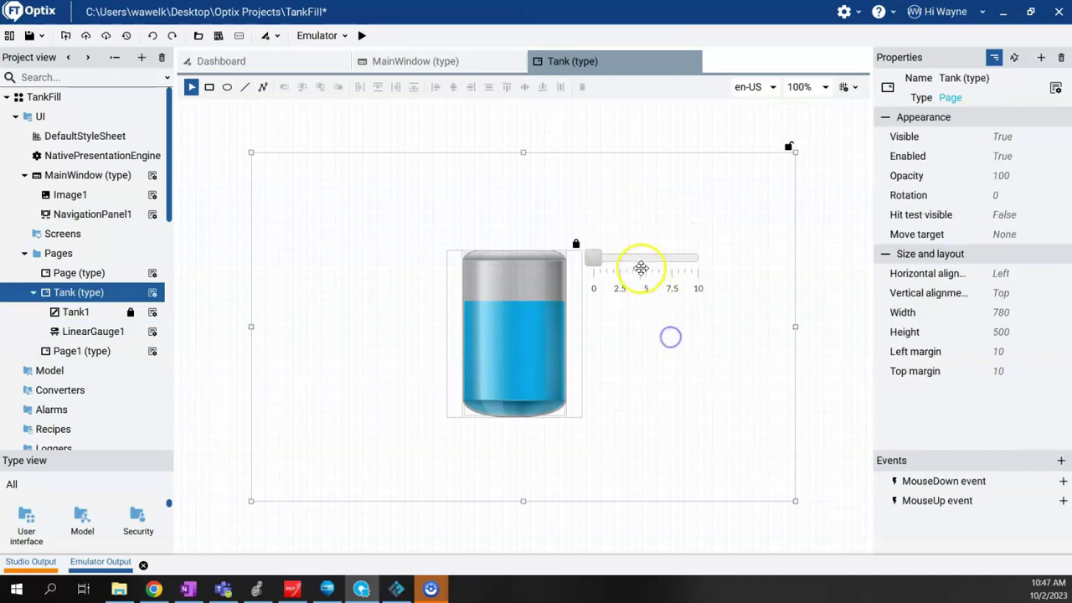
left_click(640, 258)
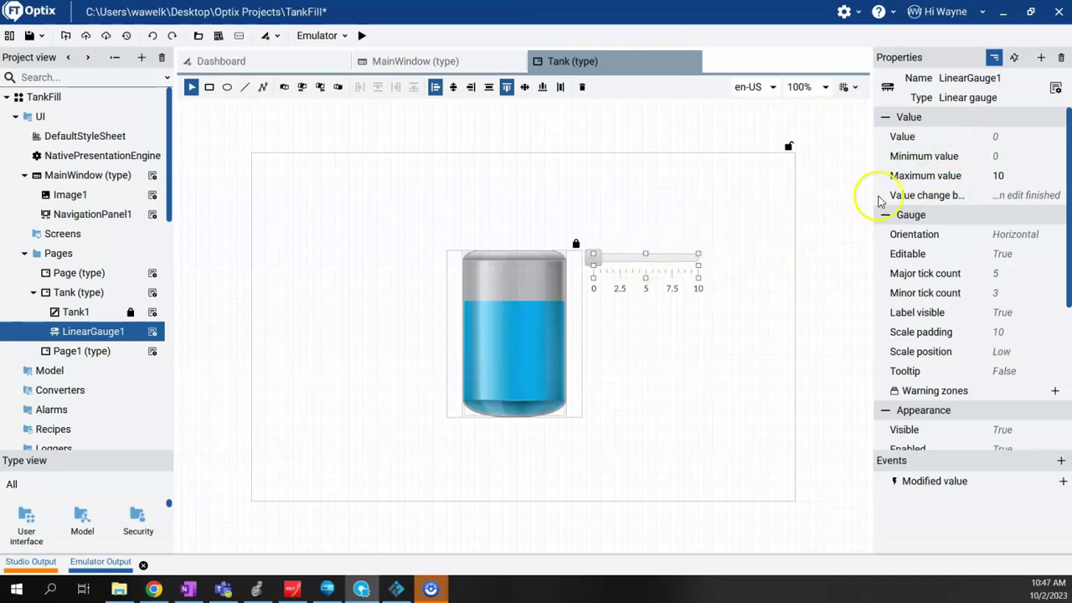
Link the linear gauge's Value dynamically to the Fill controller tag of LogixEcho under RAEtherNet_IPDriver1
mouse_move(913, 165)
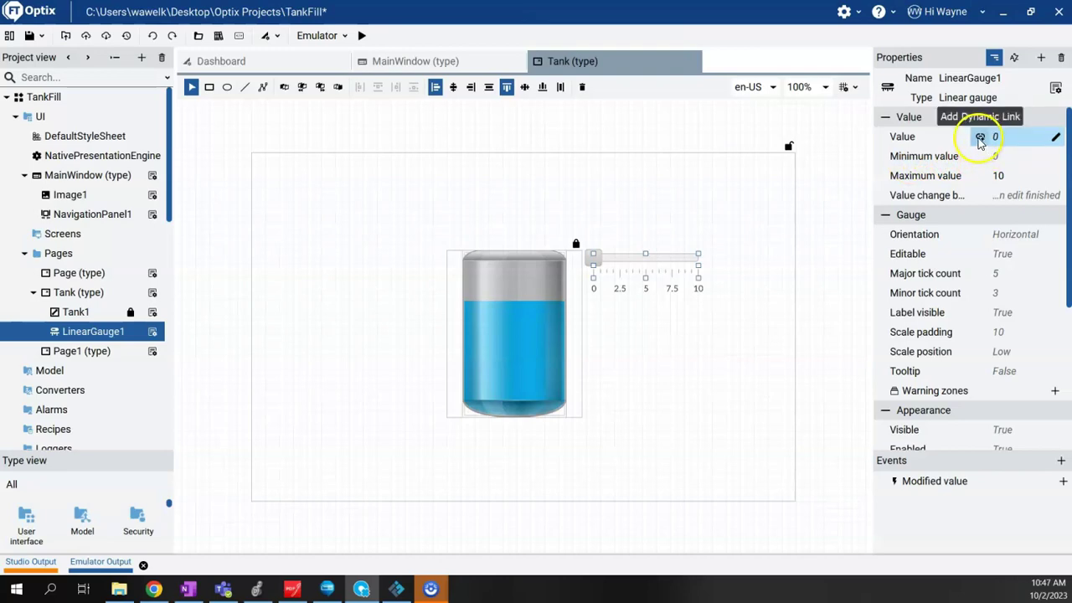
left_click(980, 139)
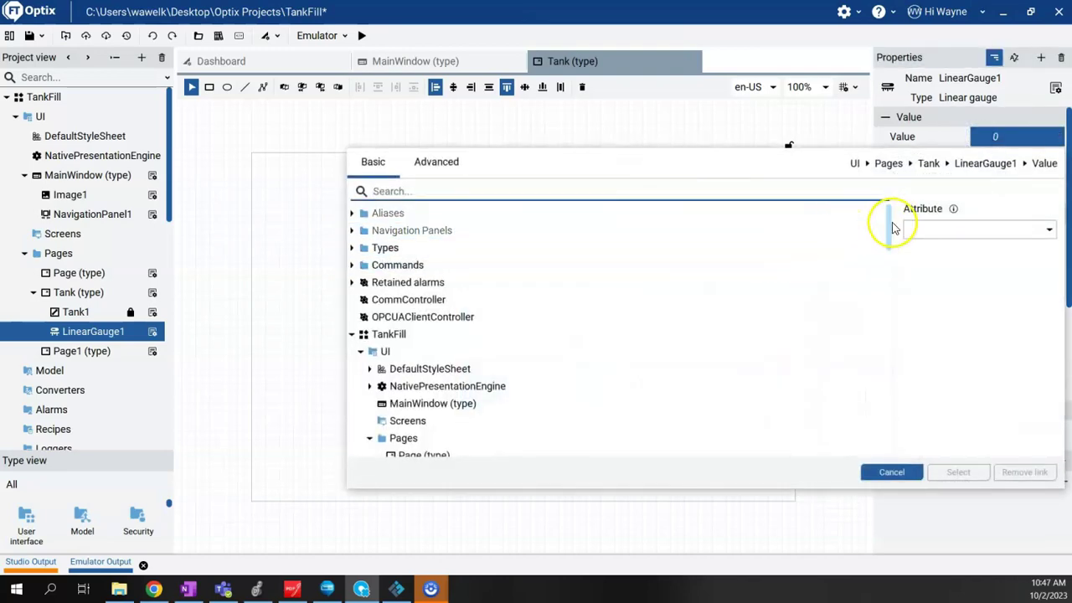
left_click_drag(892, 226, 902, 430)
left_click(360, 309)
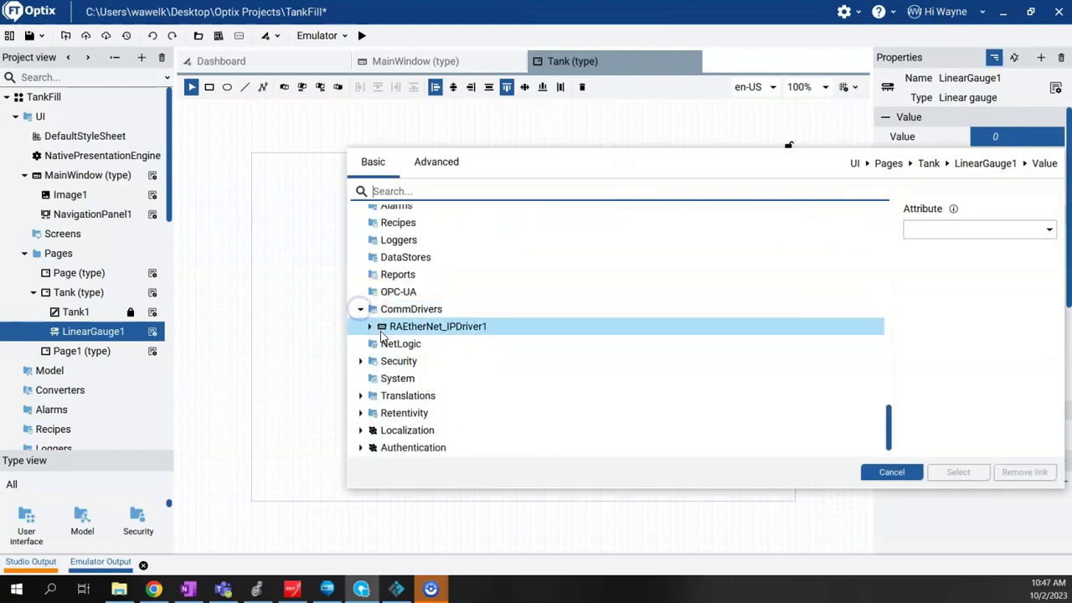
left_click(369, 327)
left_click(378, 343)
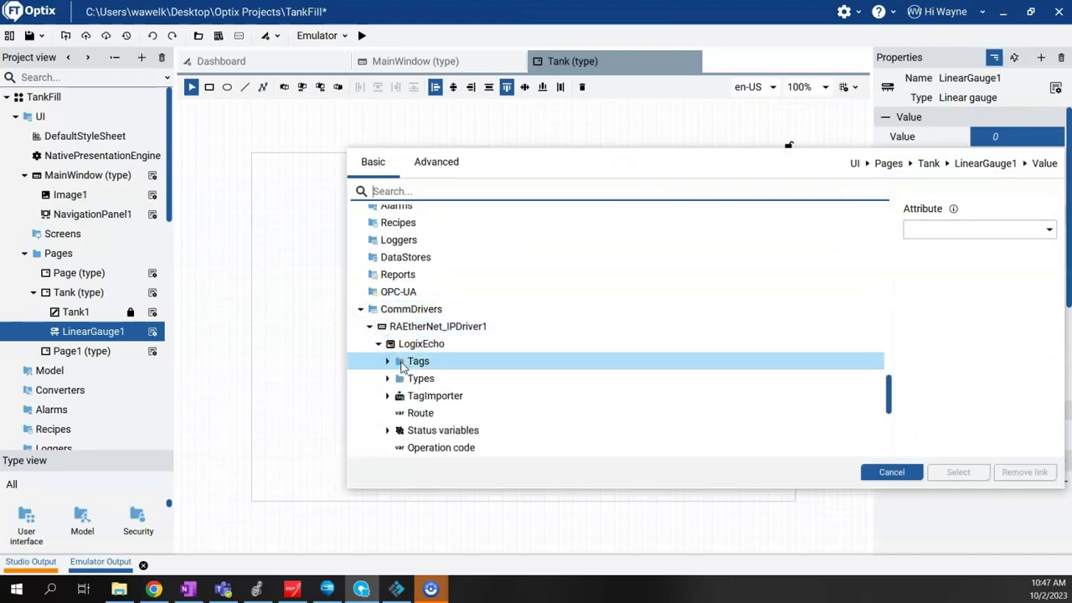
left_click(388, 361)
left_click(396, 379)
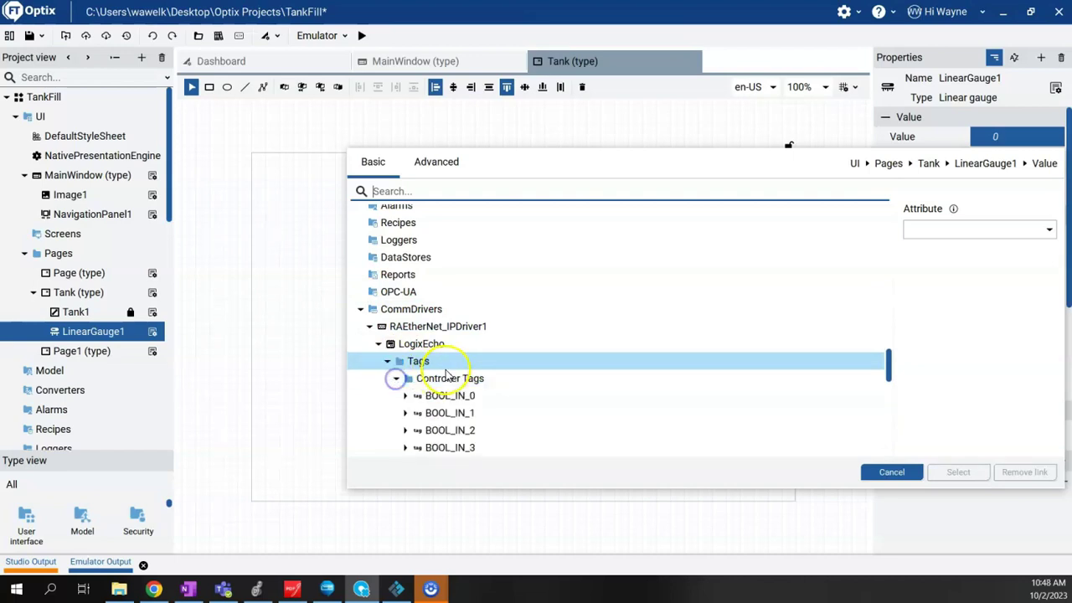
scroll(447, 365, "down", 6)
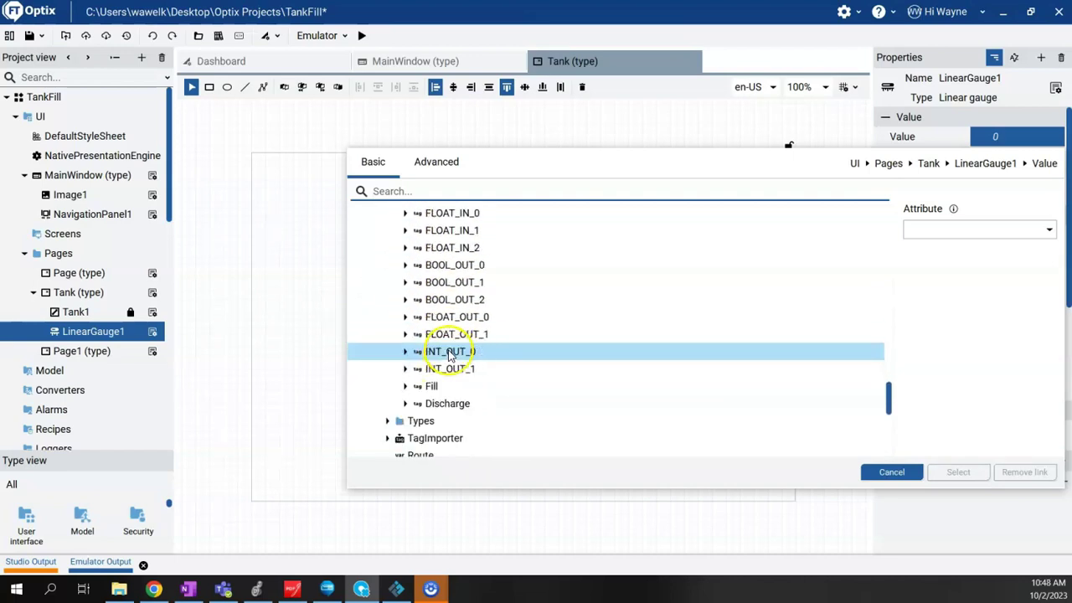
left_click(433, 388)
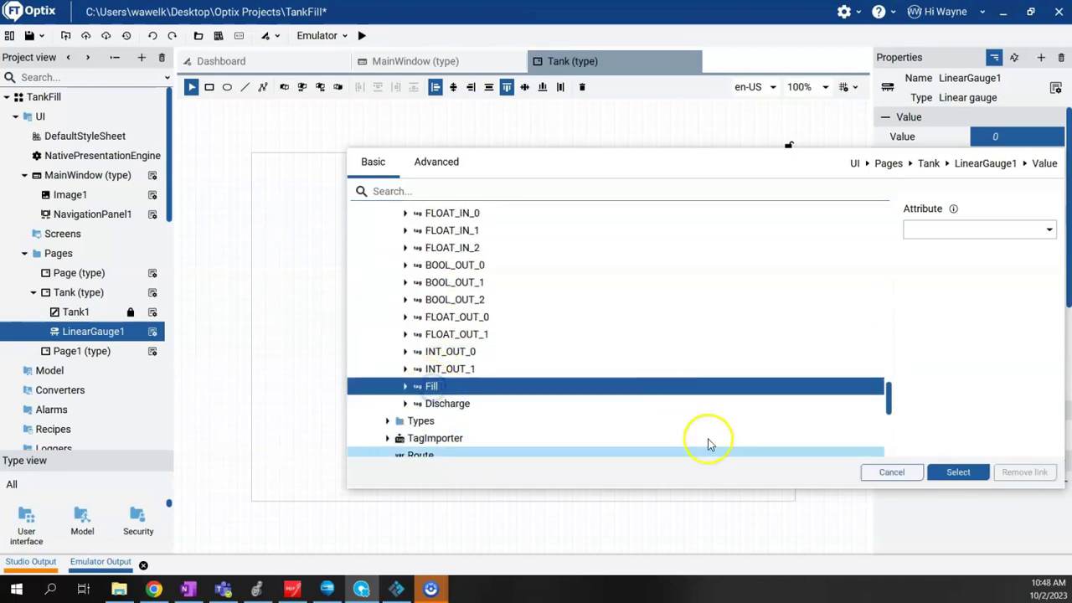
left_click(965, 473)
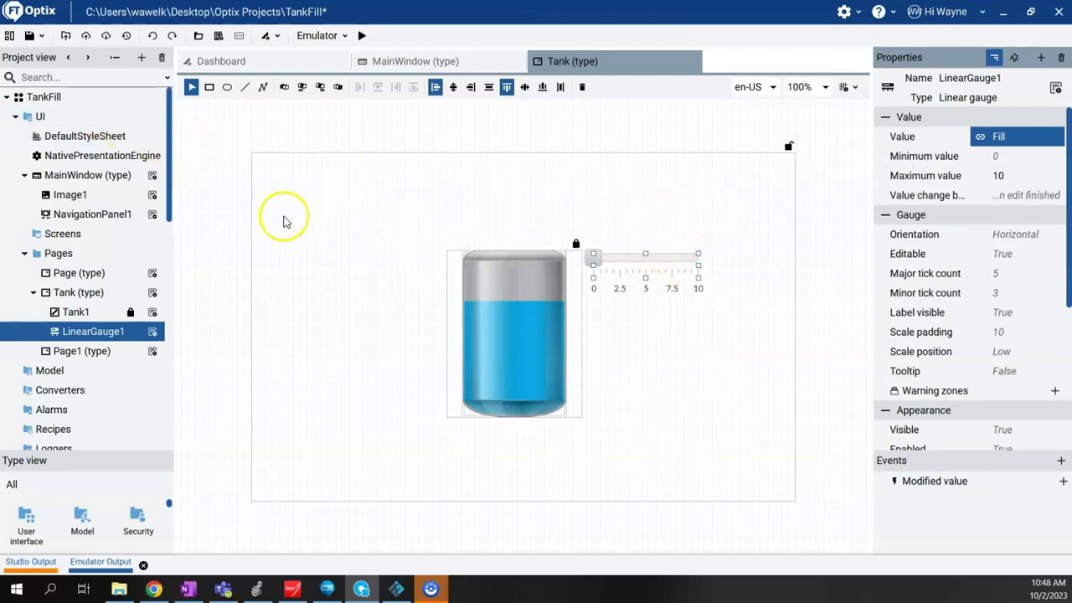
Add a label reading "Fill Valve" to the Tank page and place it right of the gauge, at margins of about 660 left and 145 top
right_click(98, 296)
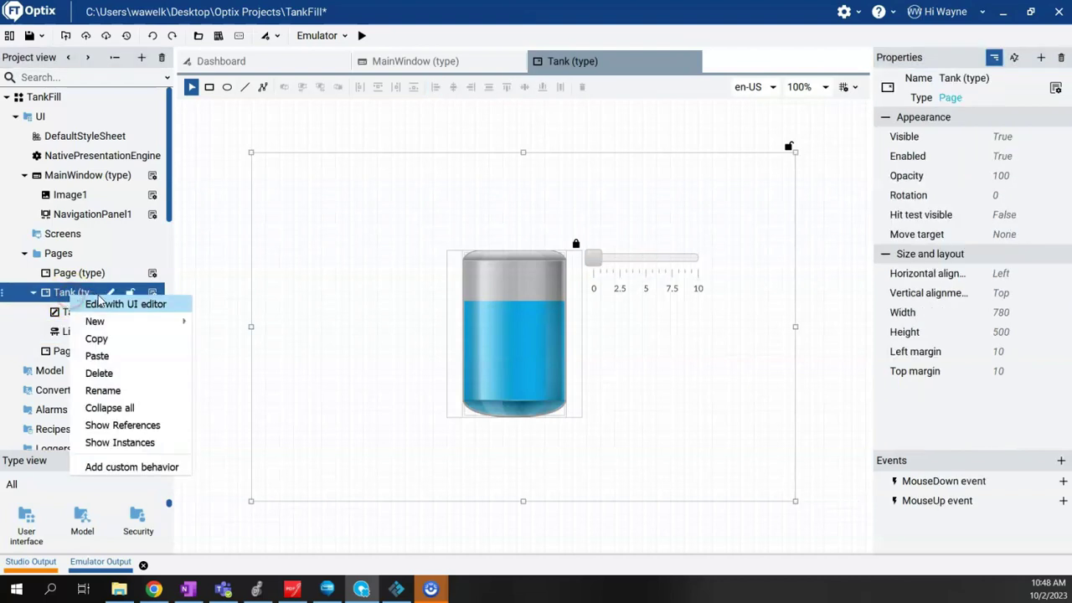
mouse_move(105, 321)
mouse_move(258, 319)
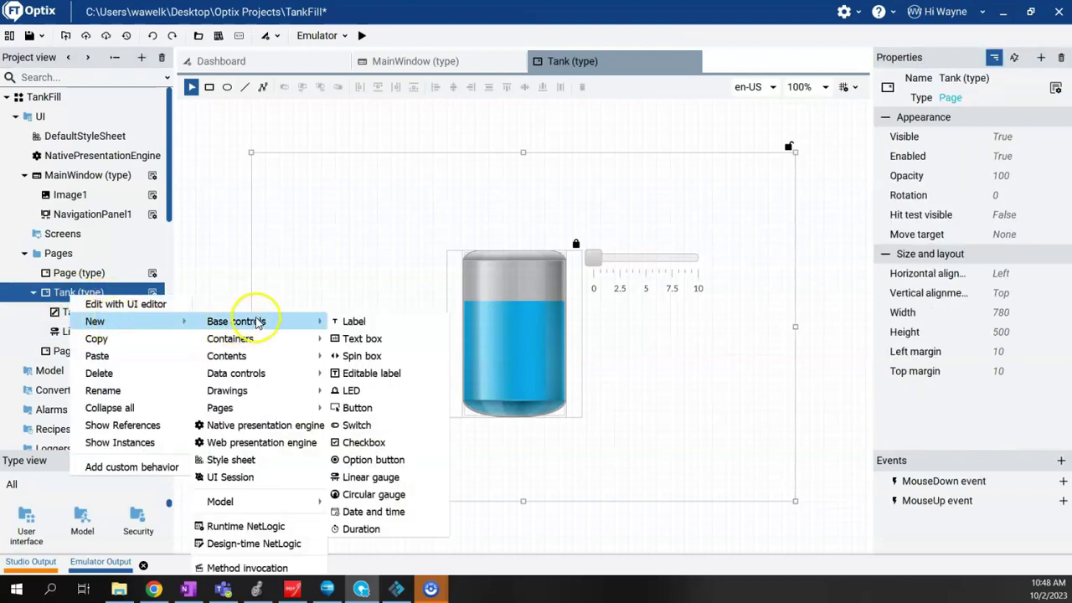
left_click(348, 326)
left_click_drag(259, 155, 617, 228)
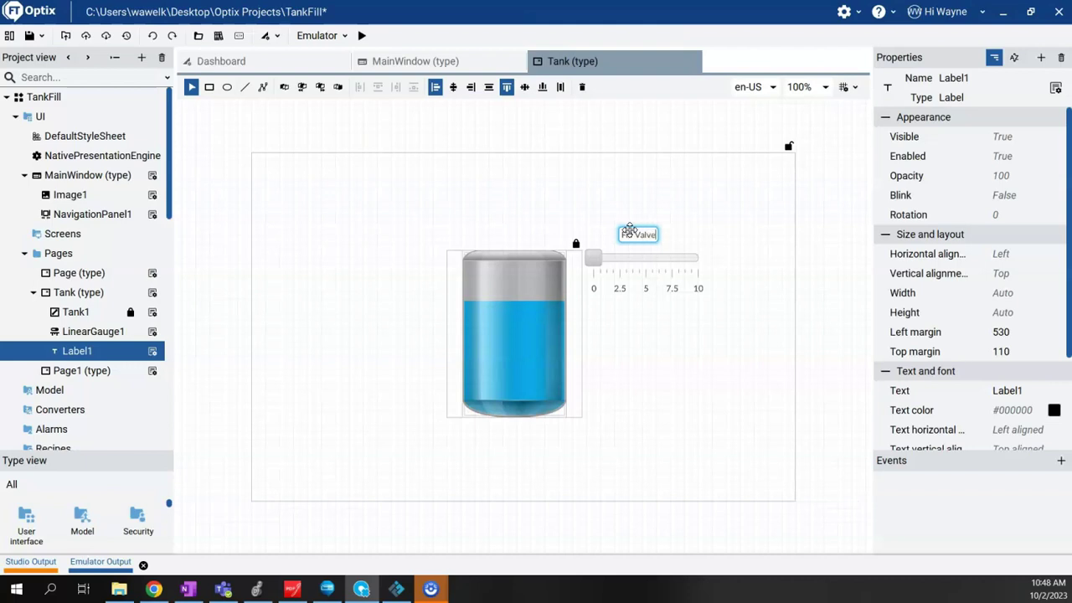
key("Return")
left_click_drag(649, 238, 734, 258)
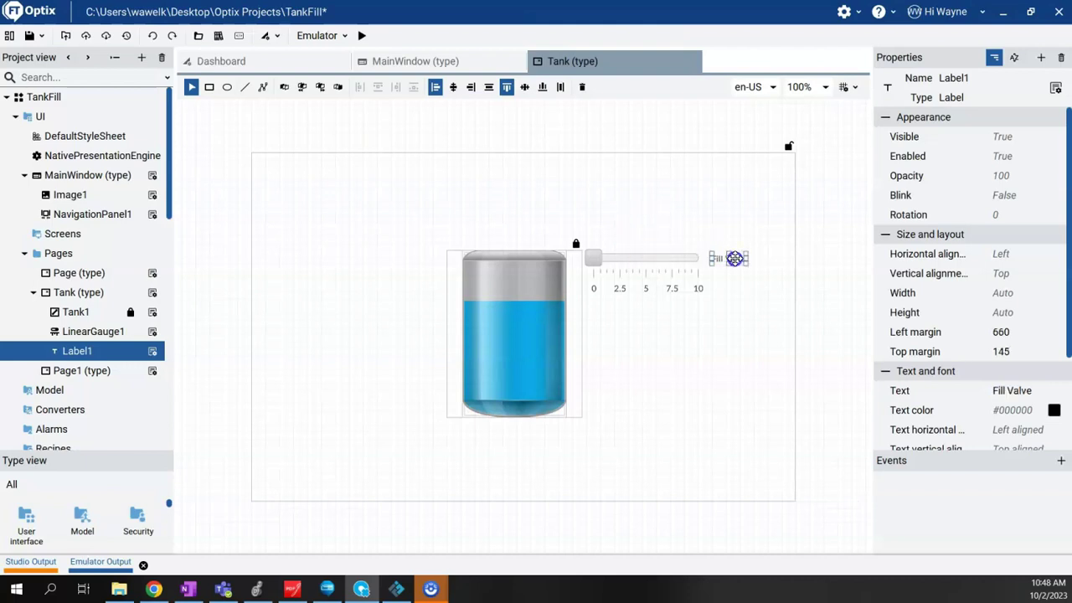
left_click(753, 324)
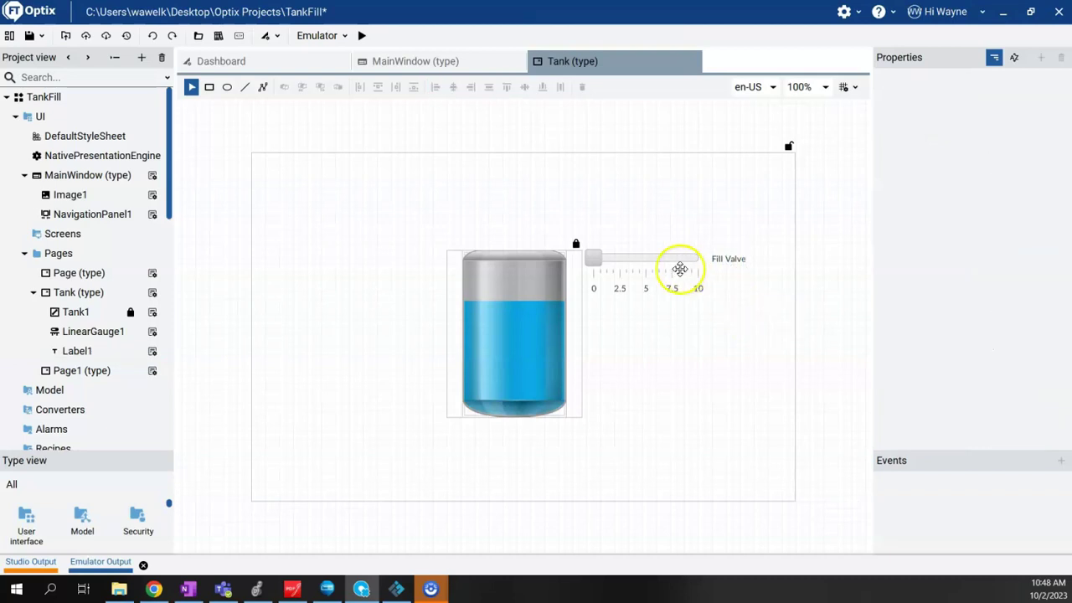
Duplicate the linear gauge together with its Fill Valve label and place the copies near the tank's base, at a top margin of about 330
left_click(668, 262)
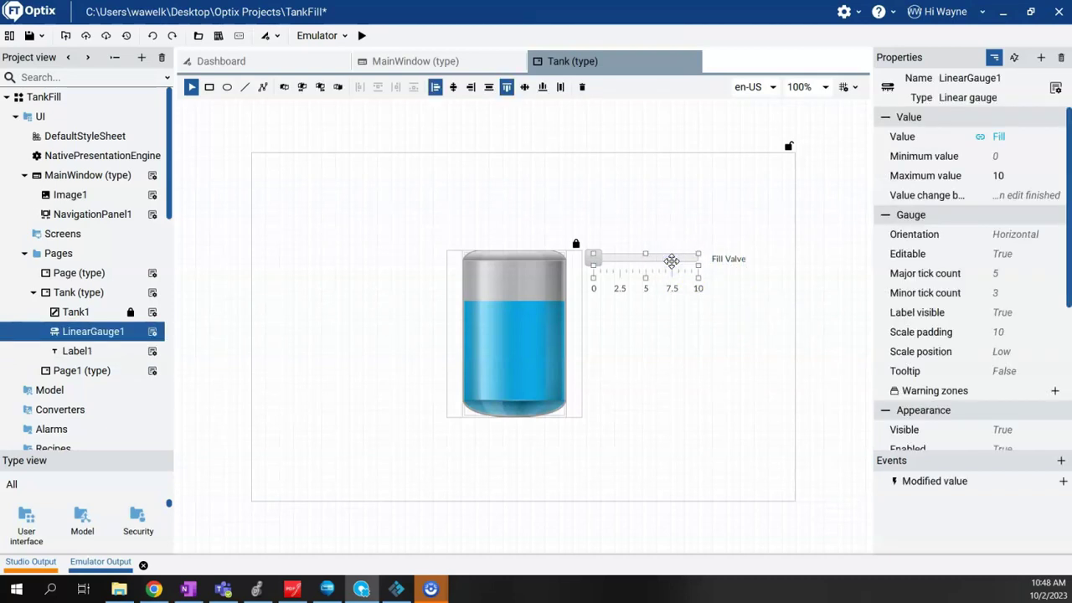
left_click(742, 258, "ctrl")
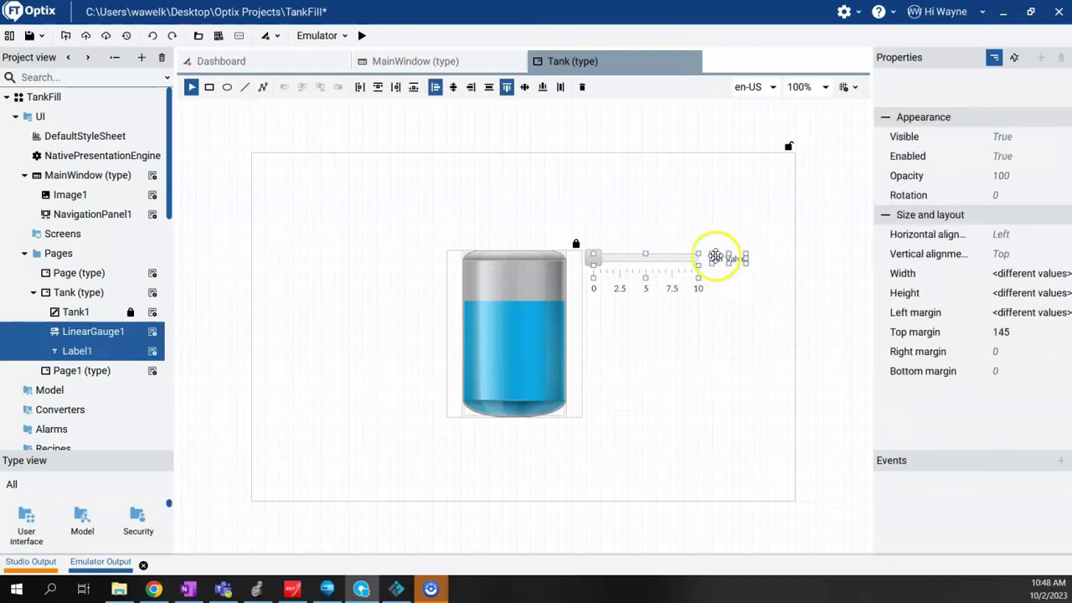
right_click(688, 255)
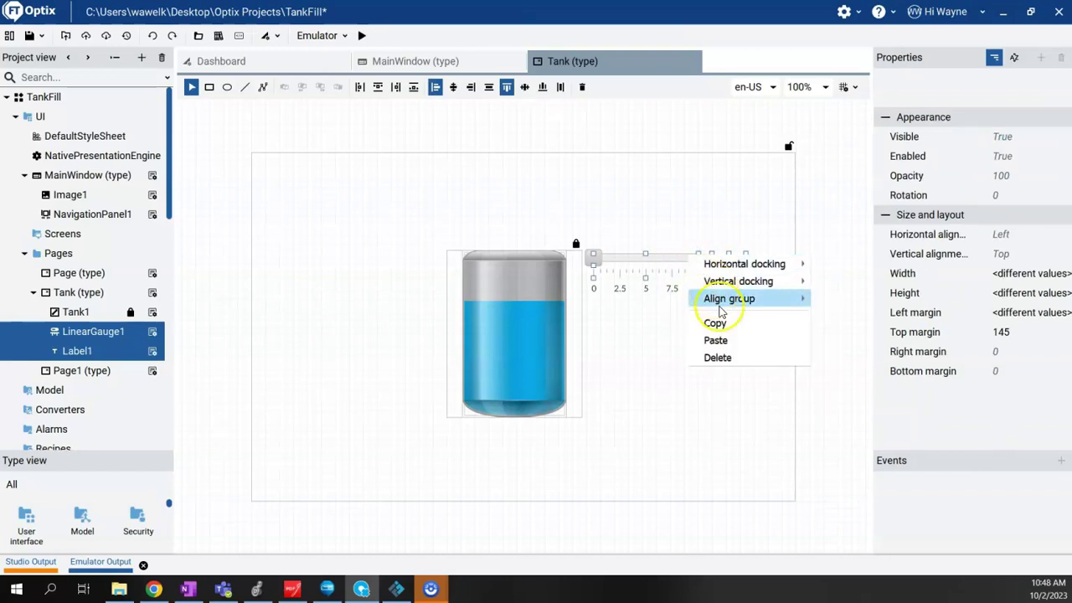
left_click(714, 323)
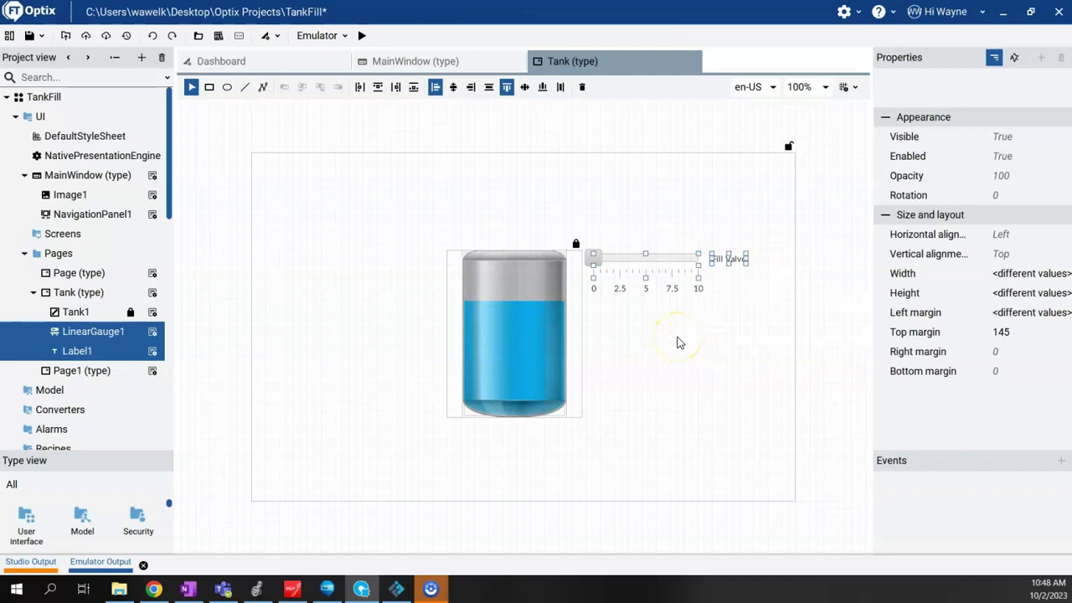
key("ctrl+v")
left_click_drag(658, 259, 656, 384)
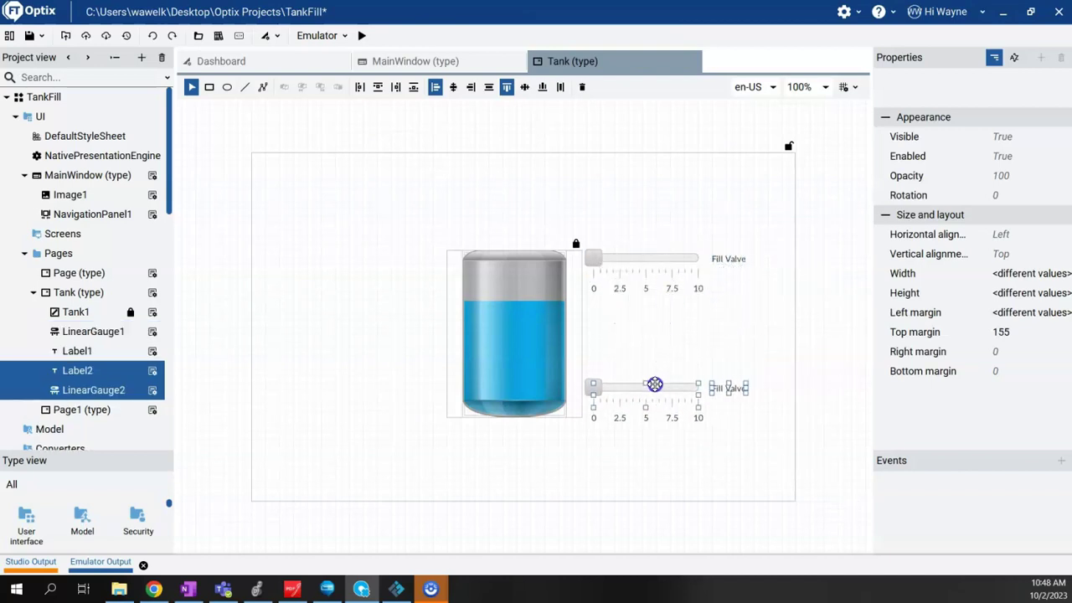
Change the text of the copied label beside the lower gauge to "Discharge Valve"
left_click(727, 387)
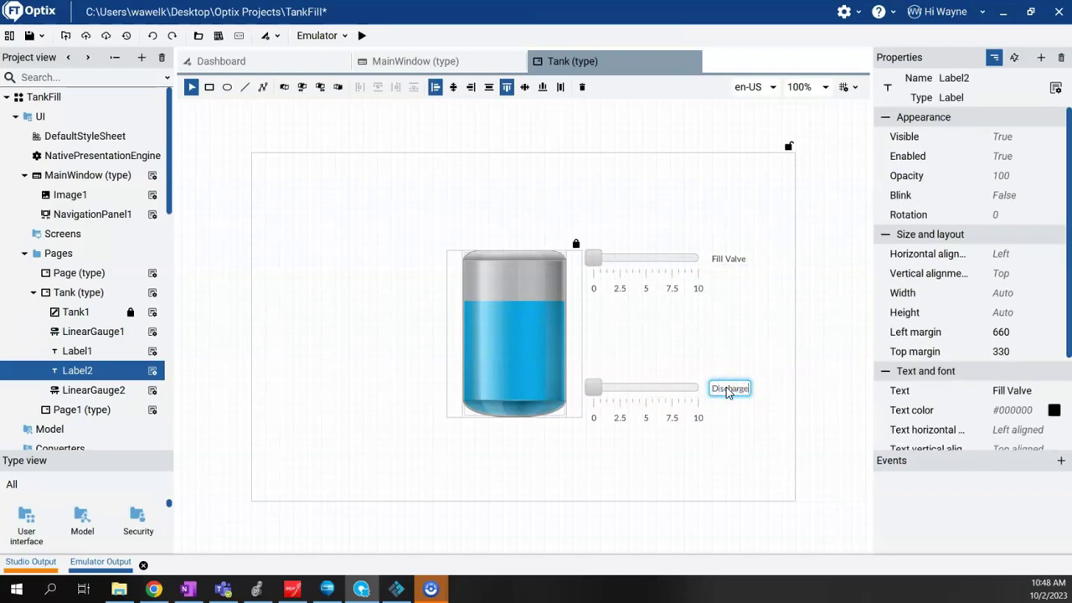
type("Discharge Valve")
key("Return")
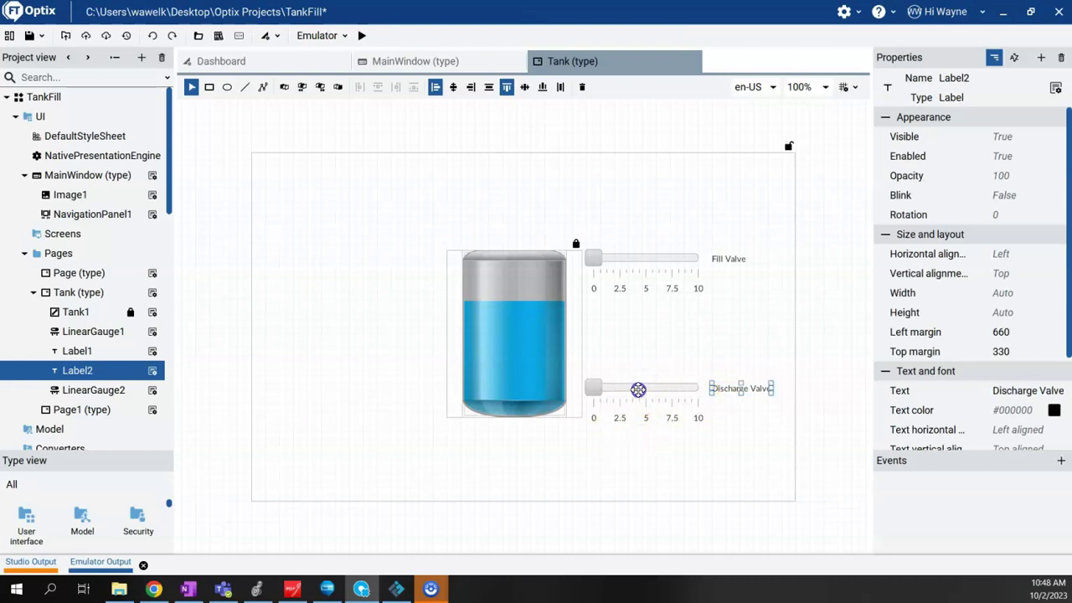
Relink the lower gauge's Value to the Discharge controller tag
left_click(638, 390)
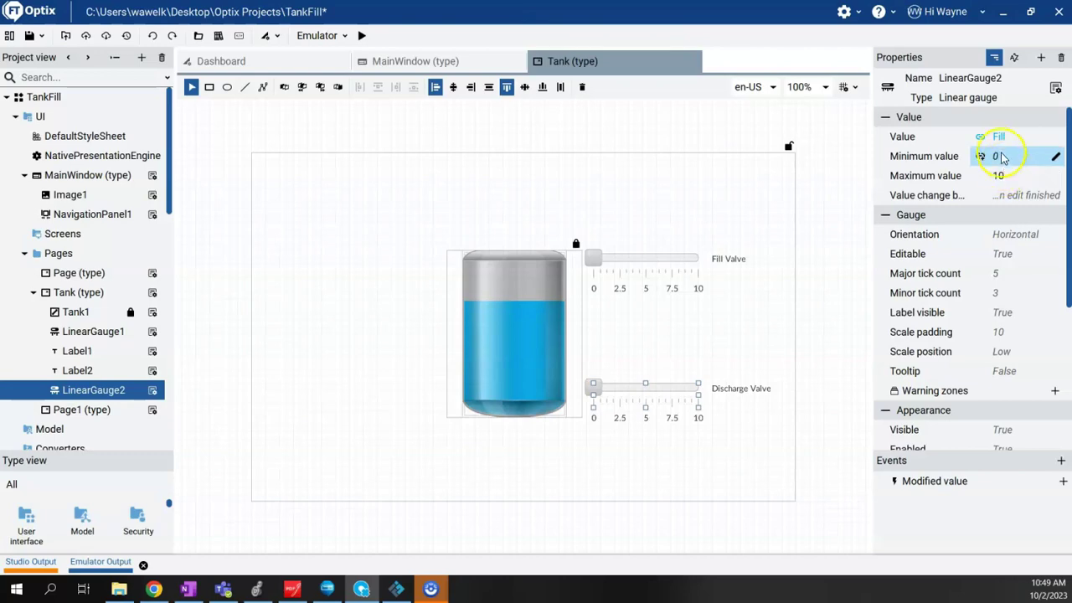
left_click(981, 136)
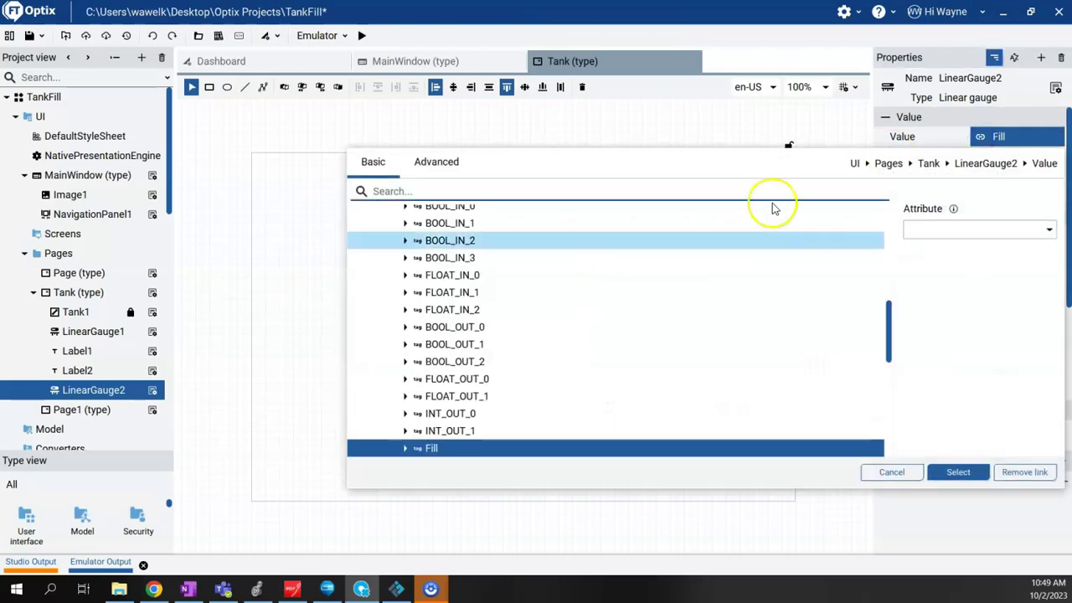
scroll(526, 352, "down", 2)
left_click(469, 424)
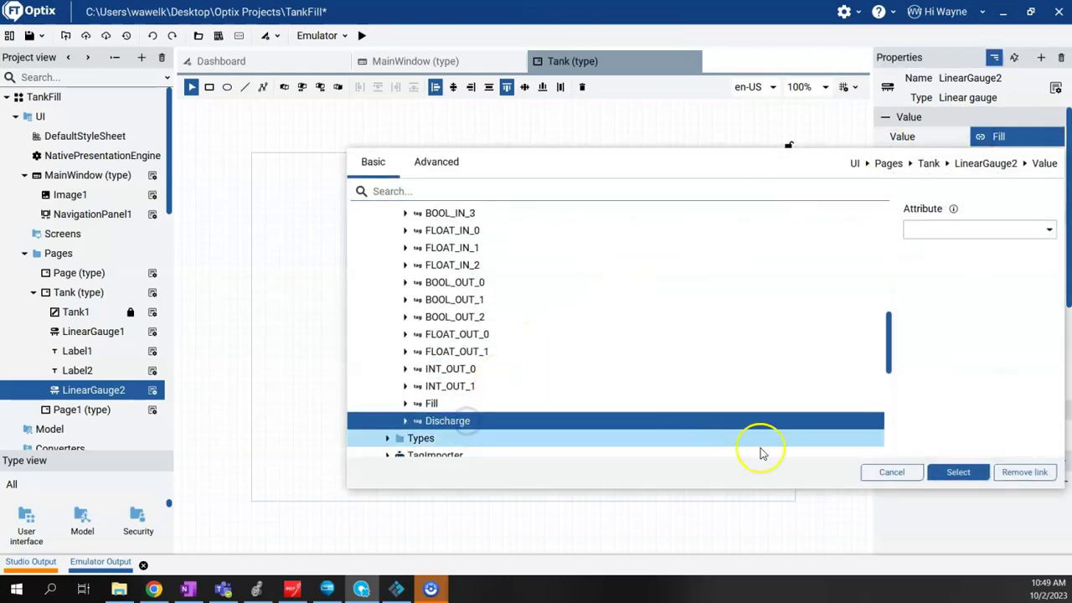
left_click(959, 471)
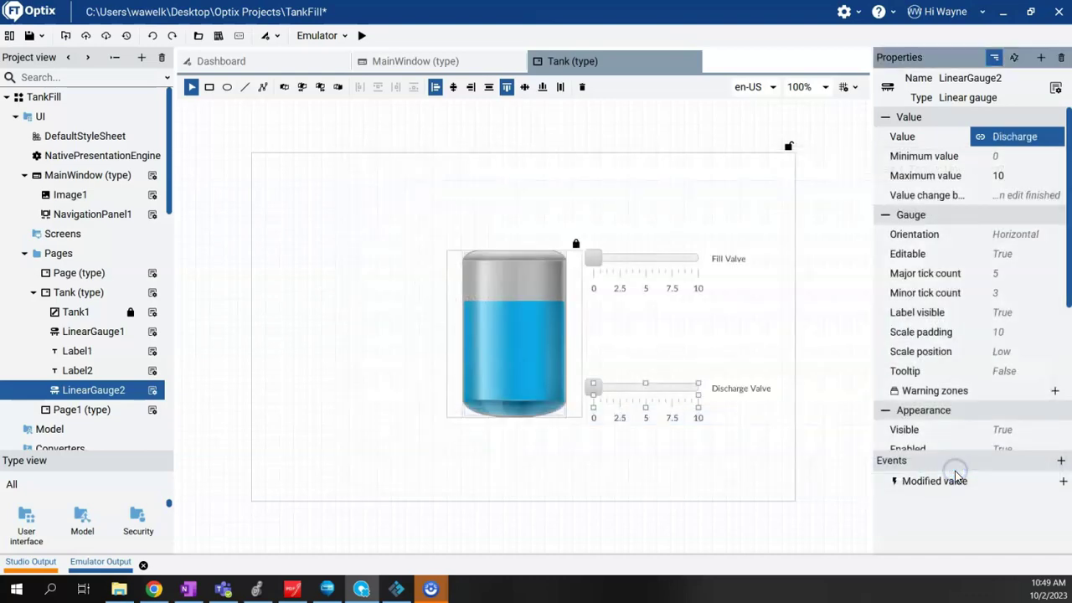
left_click(754, 474)
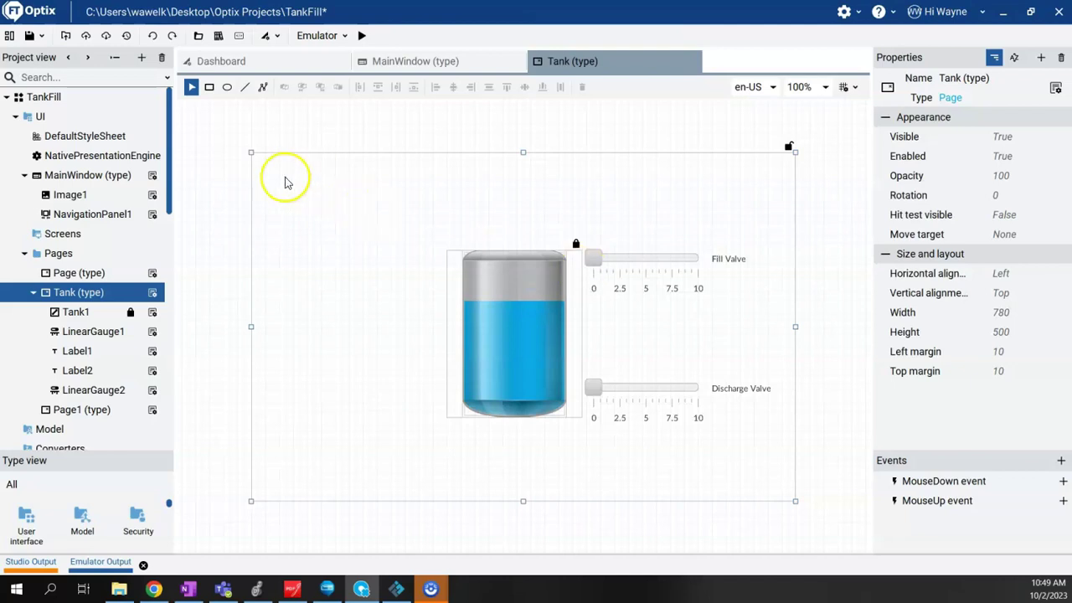
Add another label to the Tank page and centre it just above the tank, at margins of about 360 left and 110 top
right_click(69, 292)
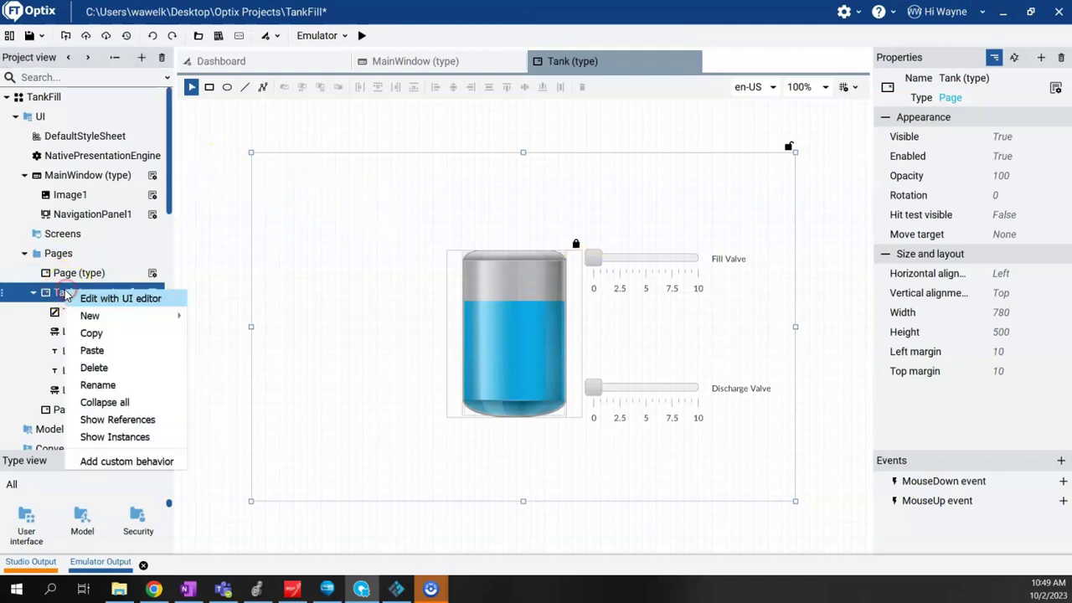
mouse_move(171, 316)
mouse_move(254, 315)
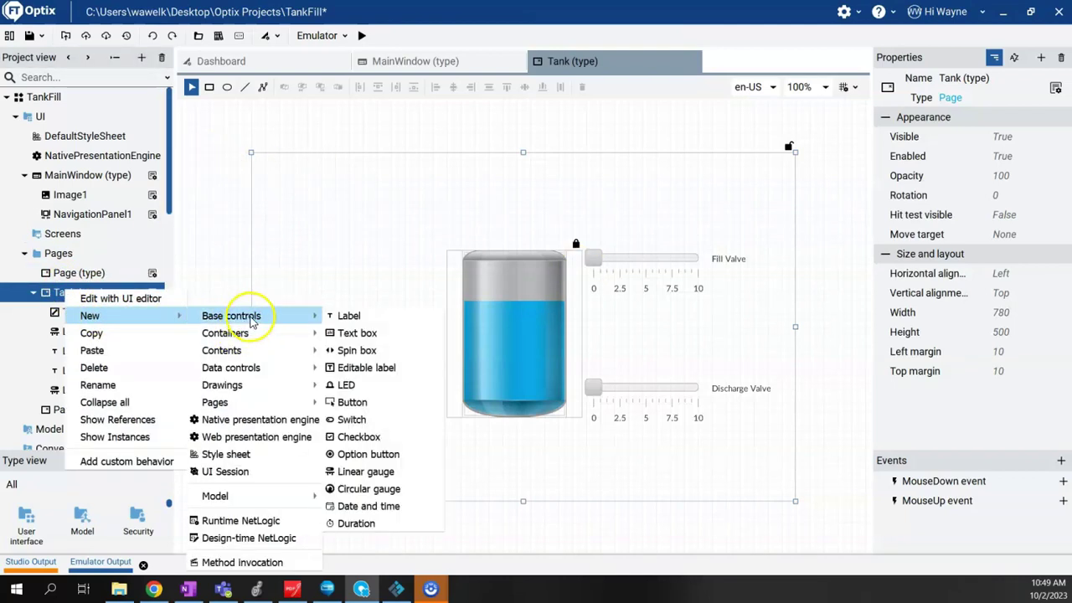
left_click(369, 316)
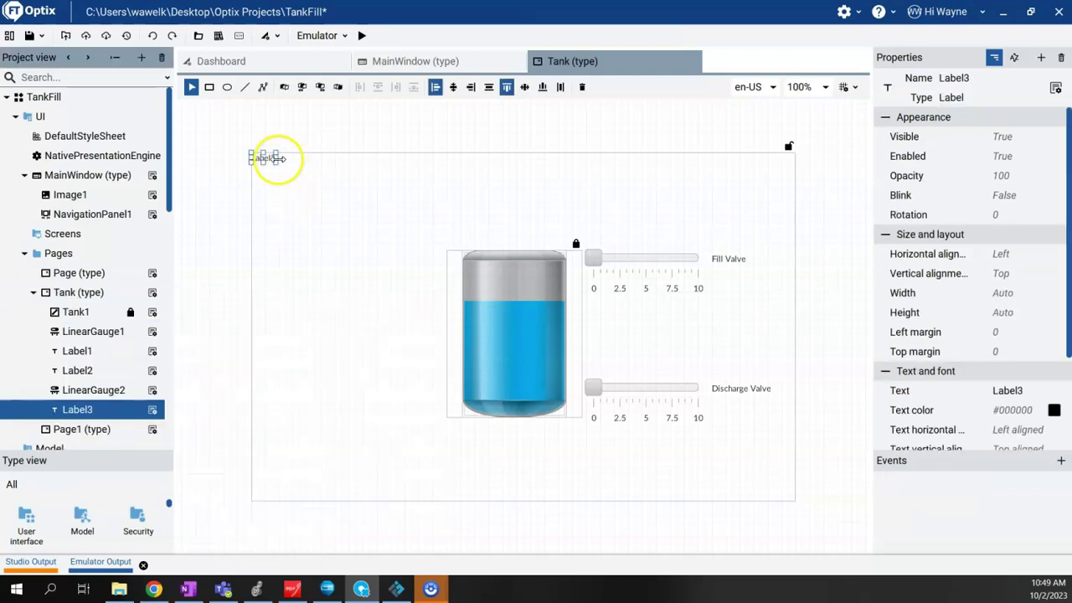
left_click_drag(263, 158, 460, 219)
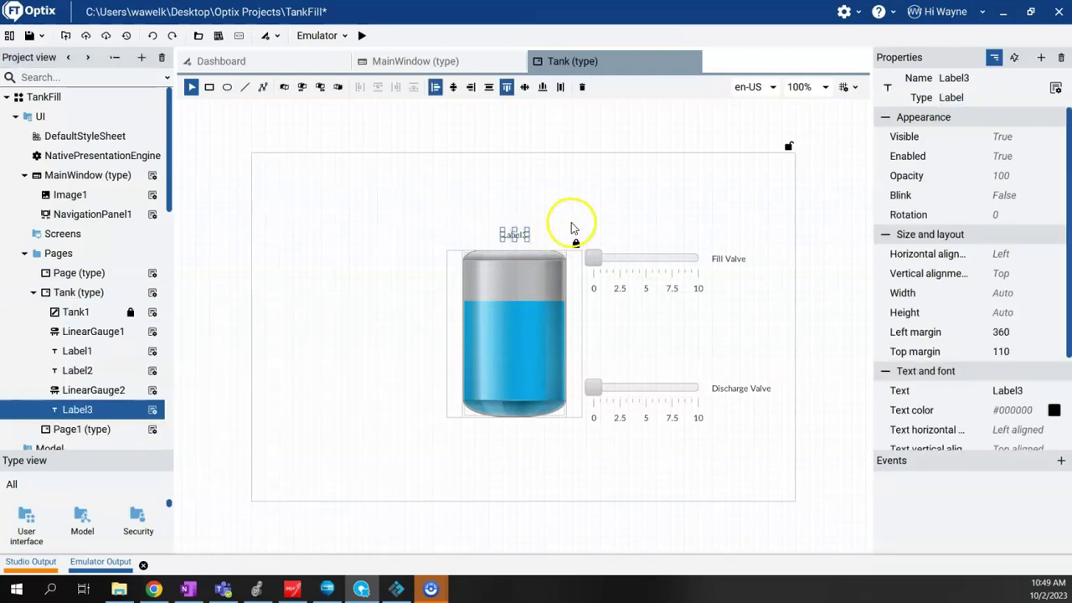
Link the Text of the label above the tank to the LogixEcho controller tag FLOAT_IN_1
left_click(523, 233)
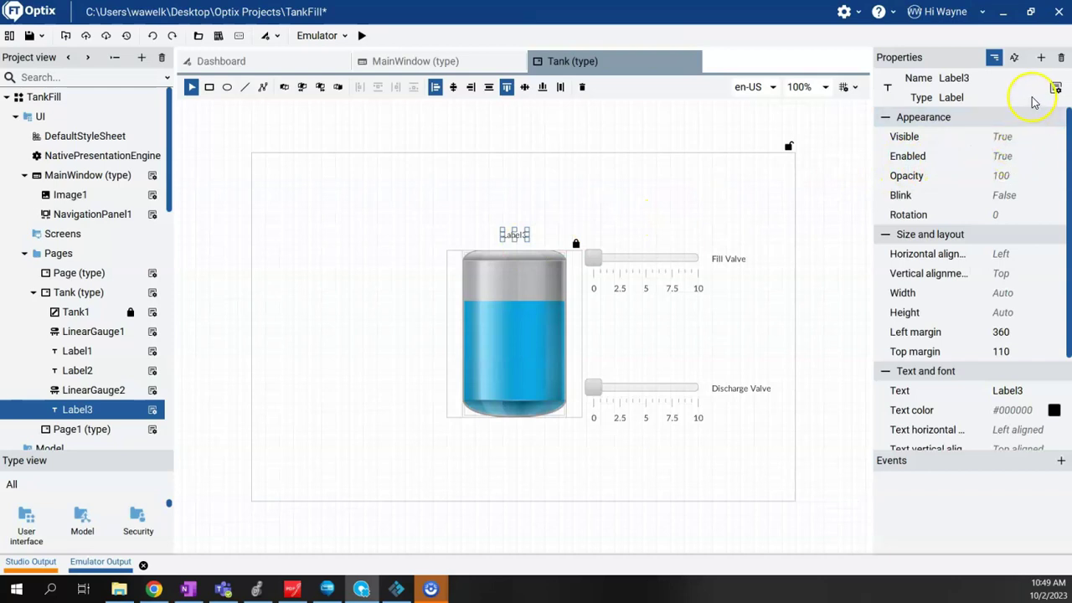
scroll(998, 130, "down", 1)
scroll(999, 135, "down", 1)
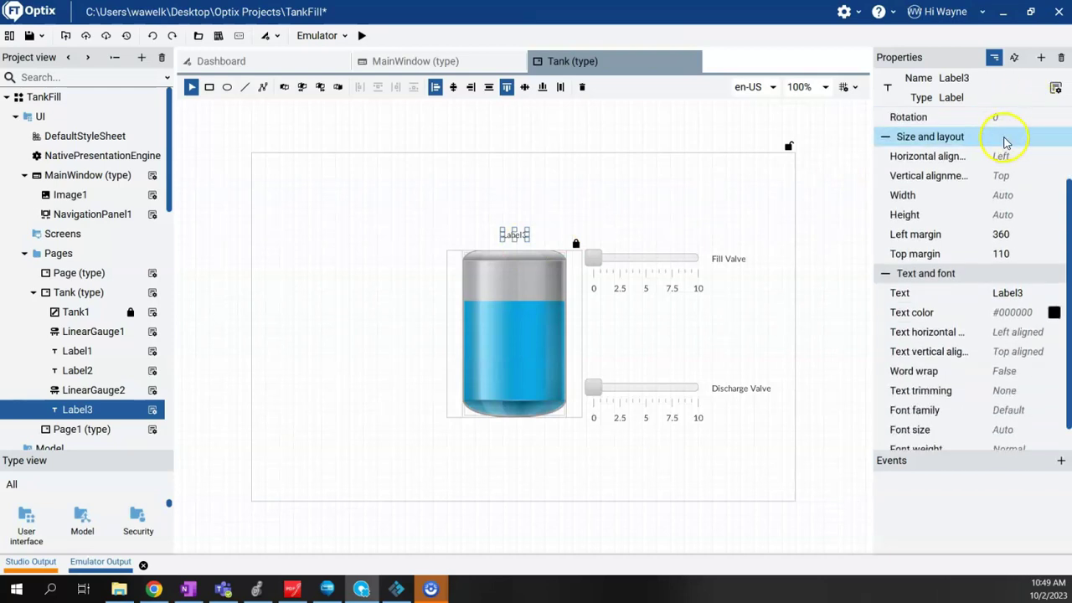
scroll(1005, 142, "down", 1)
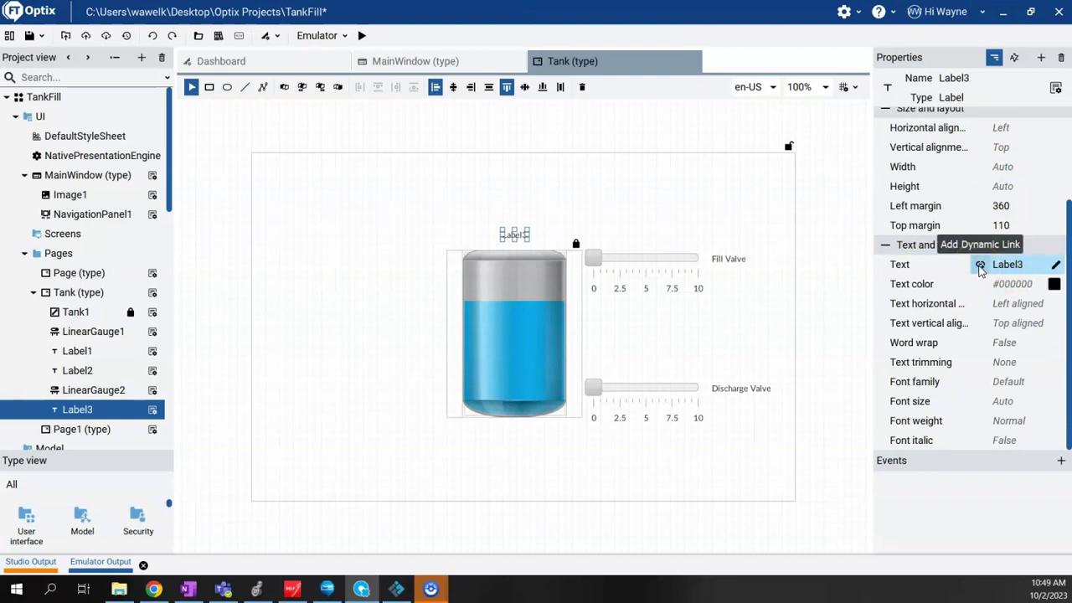
left_click(980, 266)
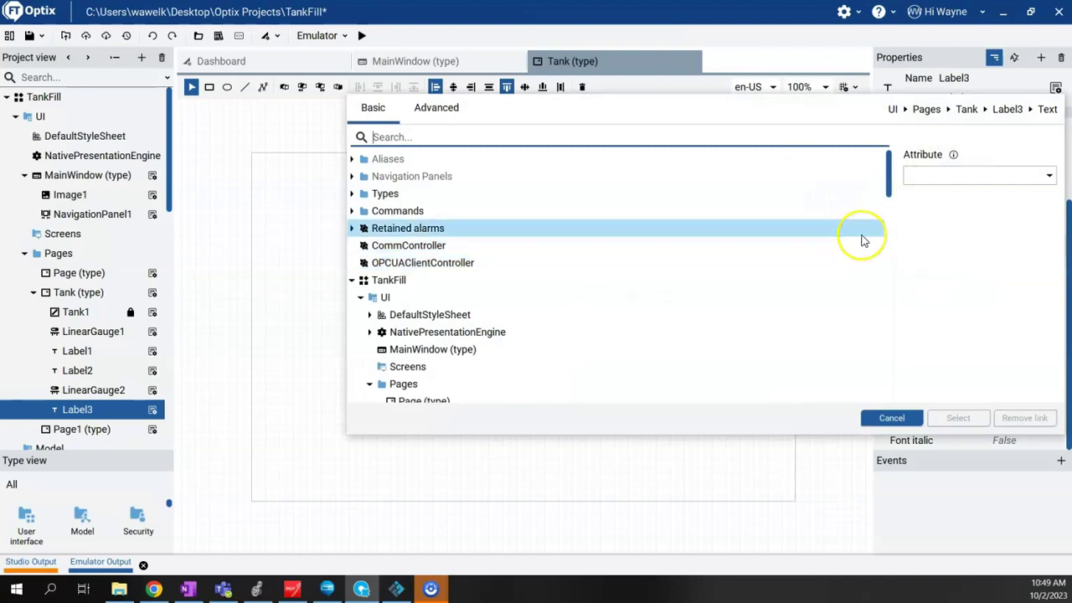
left_click_drag(891, 173, 894, 378)
left_click(361, 249)
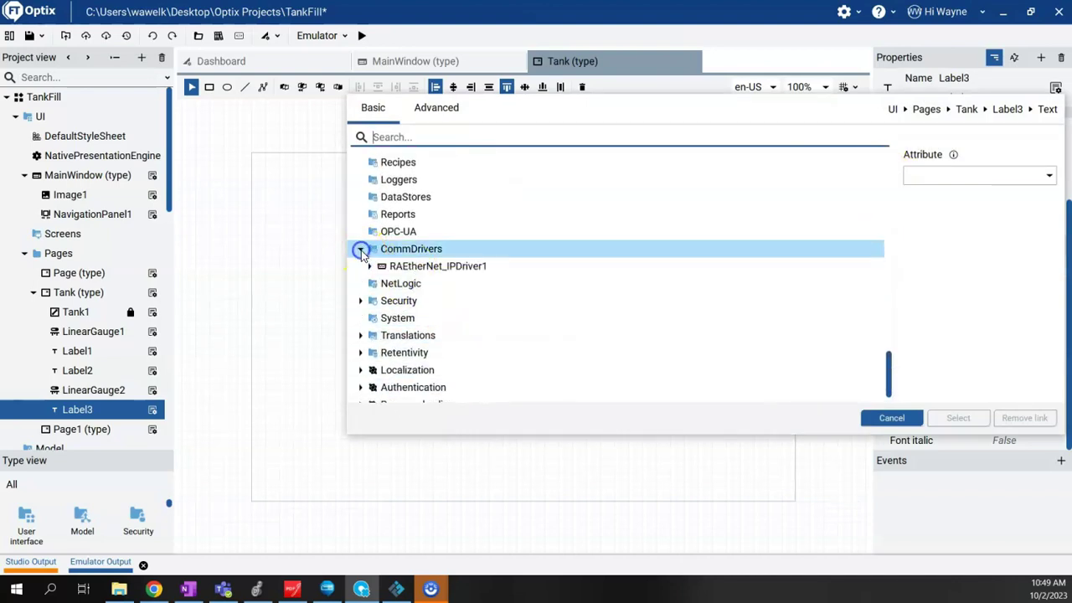
left_click(370, 265)
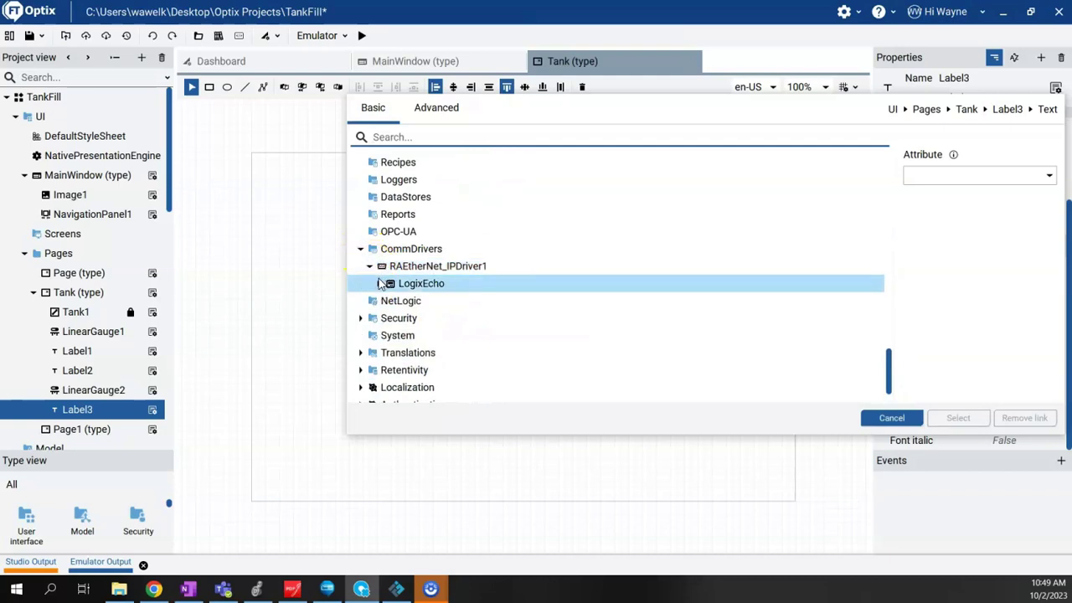
left_click(380, 284)
left_click(388, 301)
left_click(397, 318)
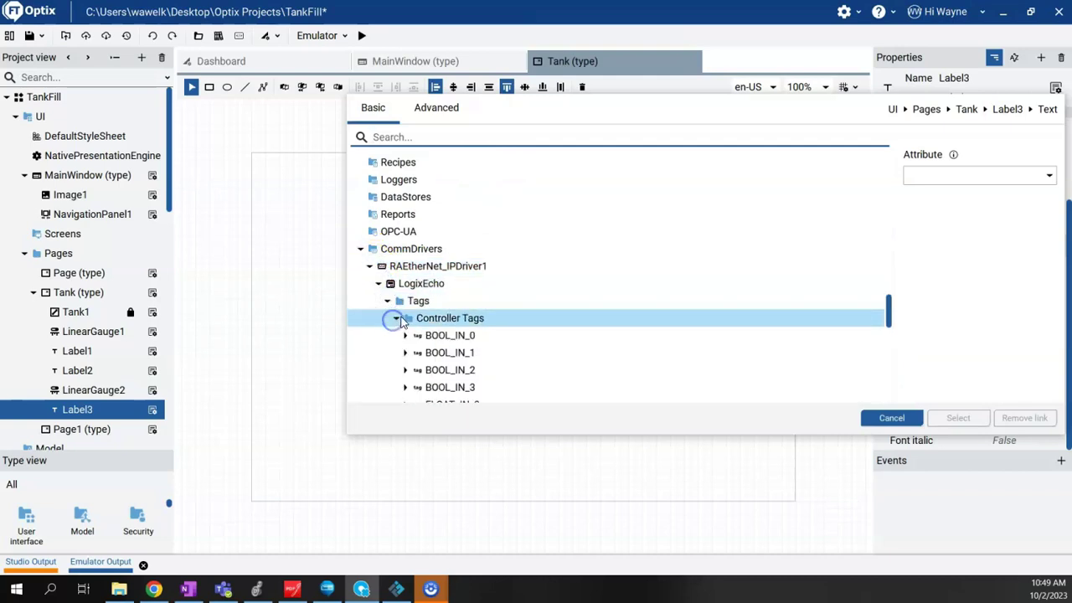
scroll(411, 317, "down", 2)
scroll(419, 323, "down", 1)
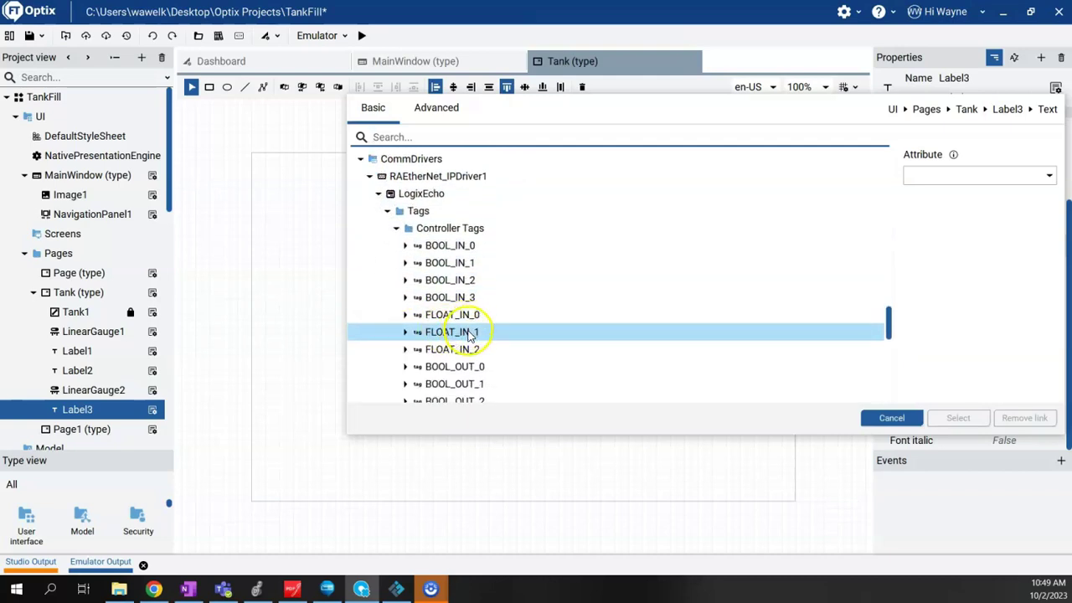
left_click(469, 335)
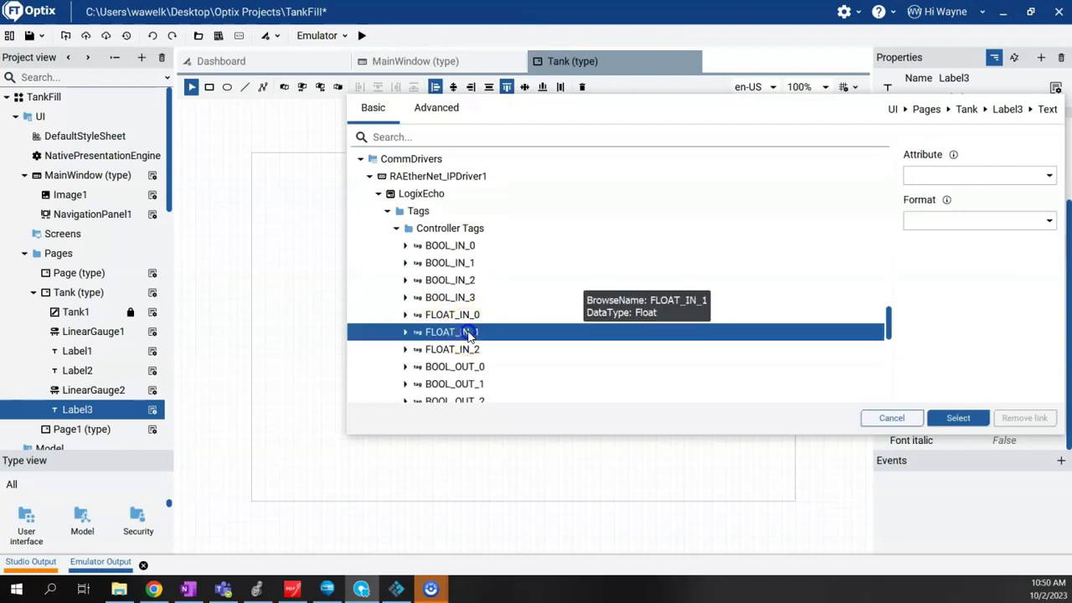
left_click(957, 417)
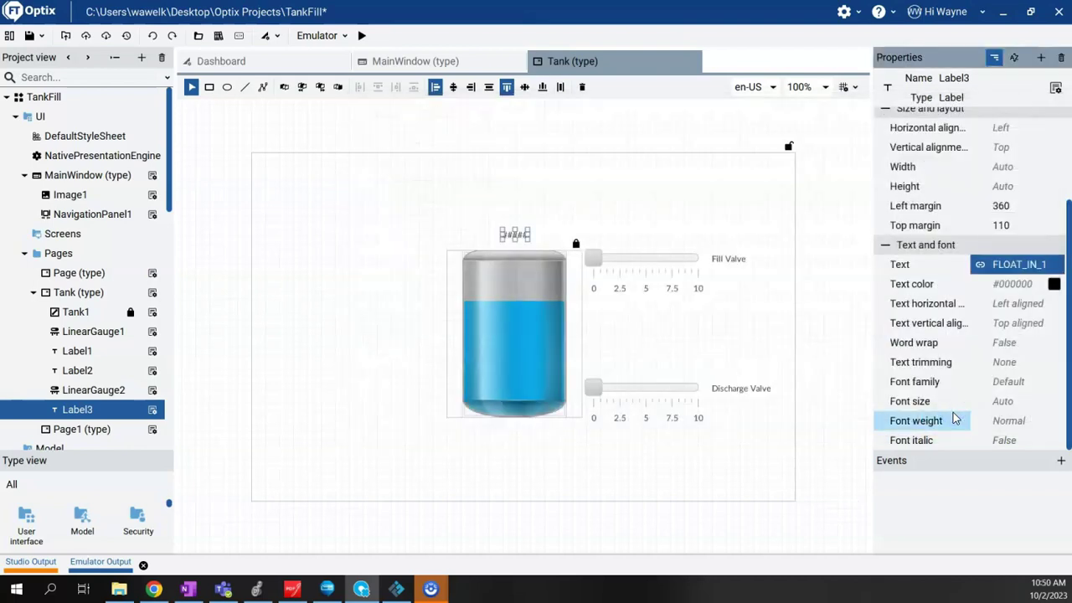
left_click(749, 283)
left_click(762, 208)
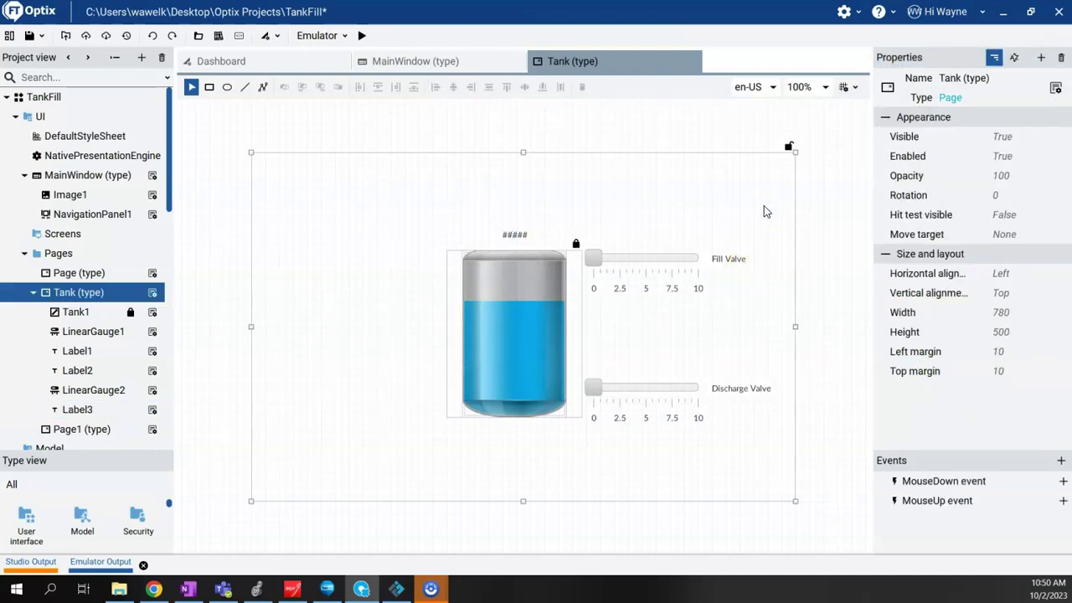
Save the project and run it in the emulator, with the TankFill window arranged beside the Factory IO scene
left_click(29, 35)
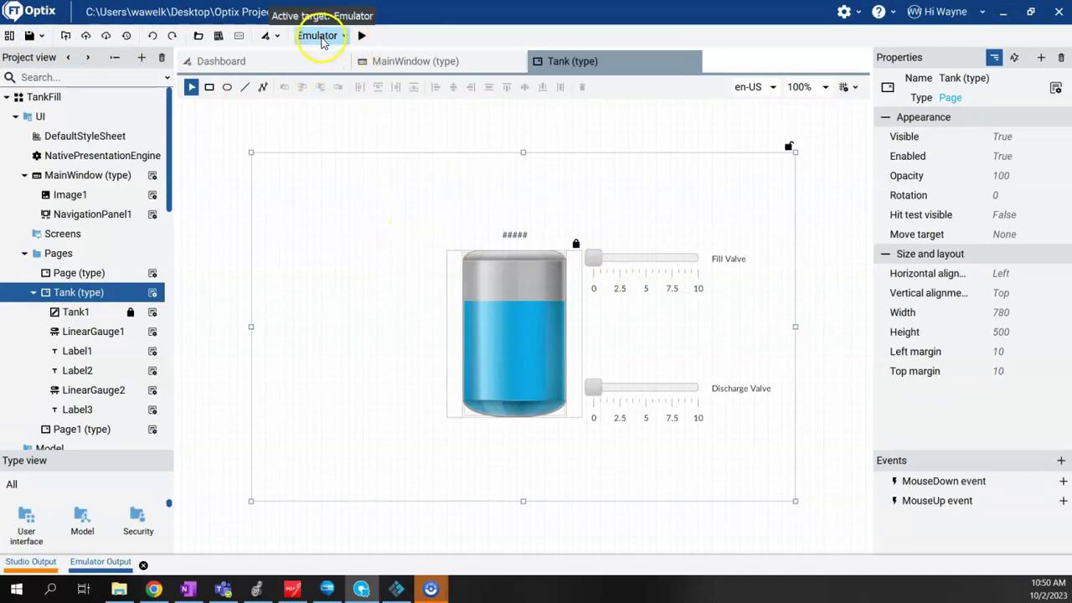
left_click(362, 36)
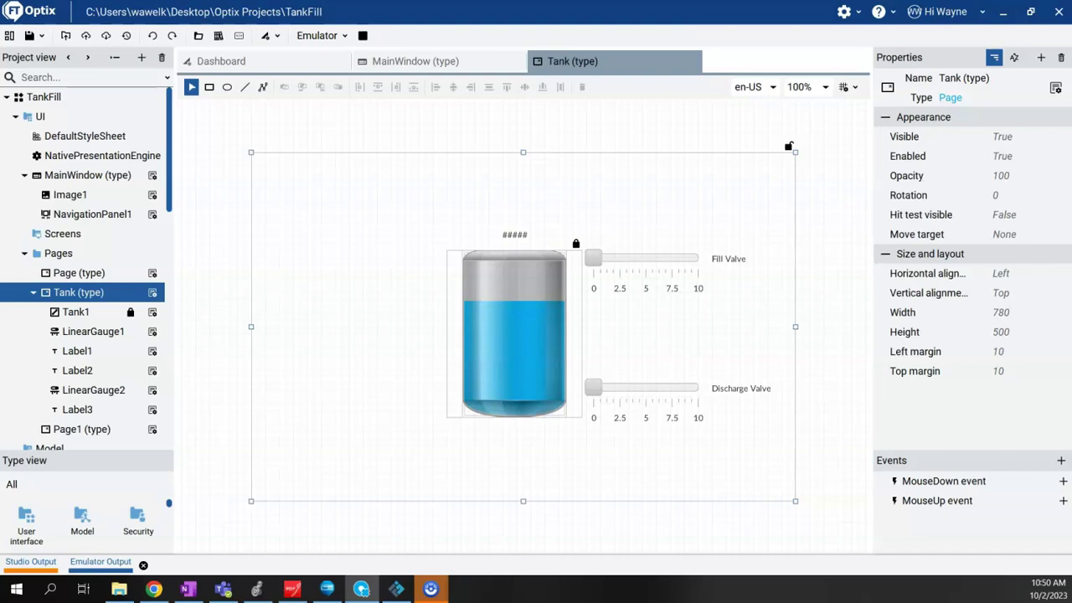
left_click(402, 591)
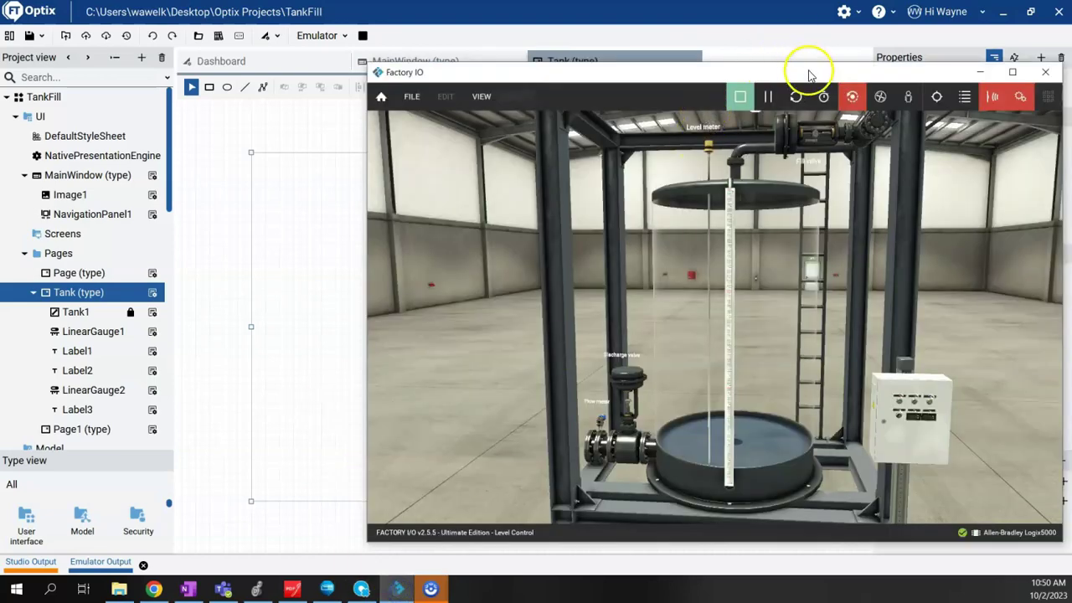
left_click_drag(810, 76, 812, 54)
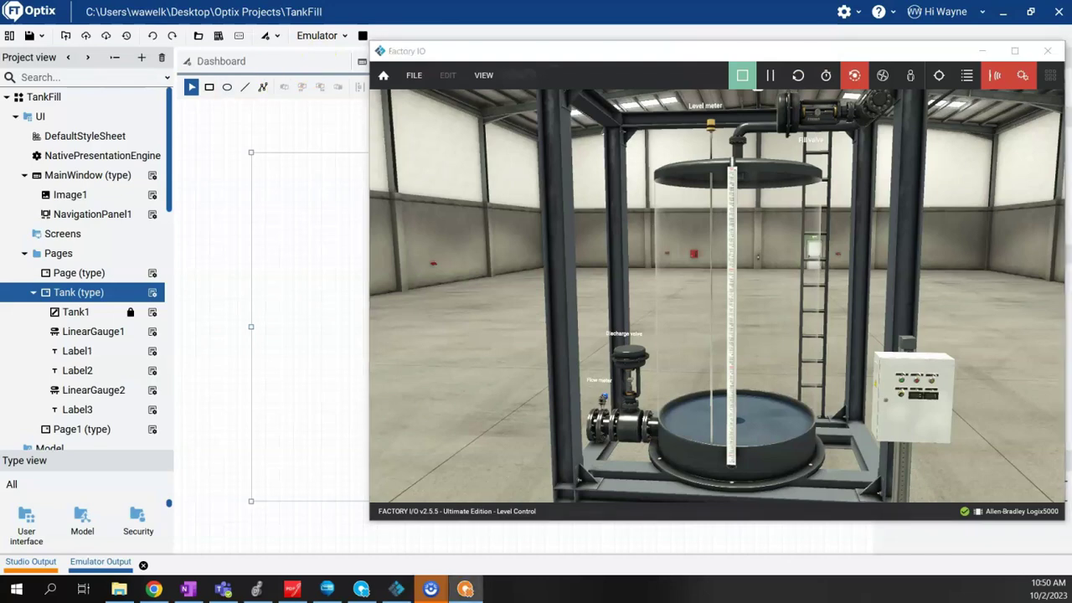
left_click_drag(374, 101, 392, 94)
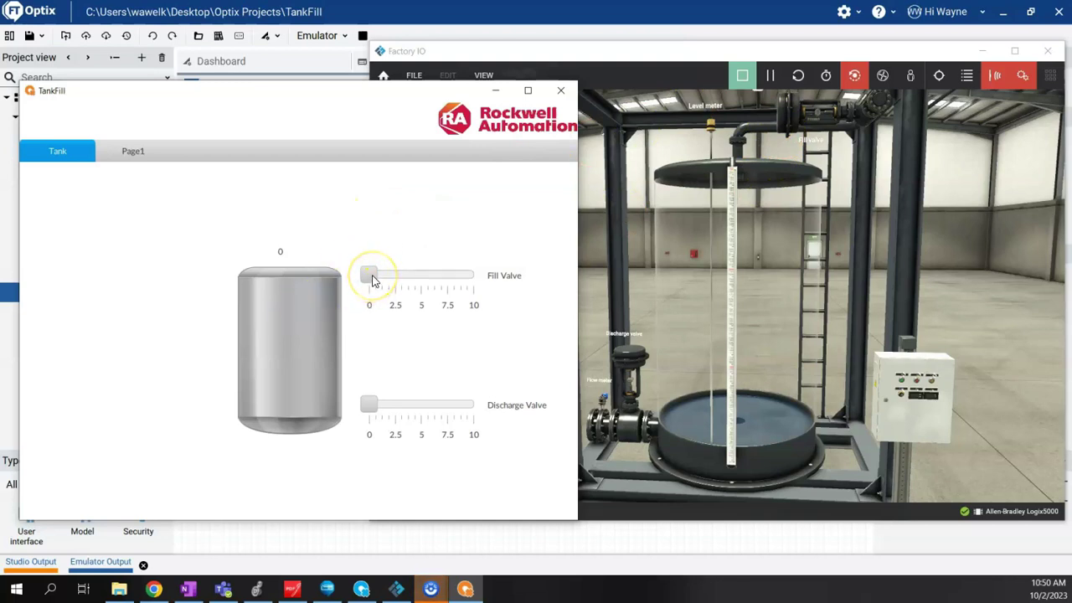
Test filling the tank in the running HMI by opening the Fill Valve to about 5 and closing it to 0
left_click_drag(374, 281, 496, 284)
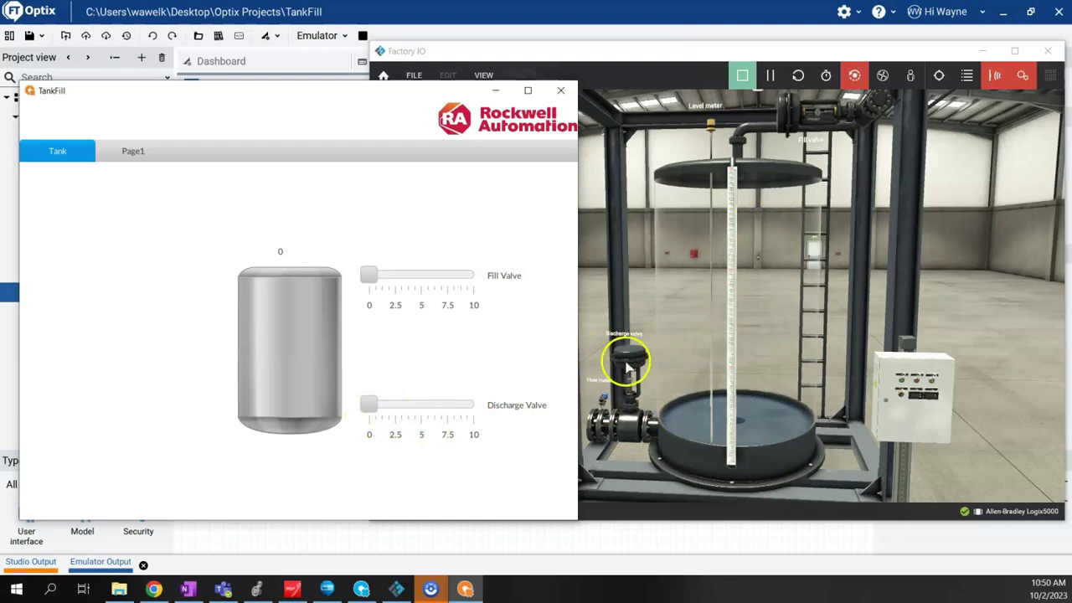
left_click_drag(374, 282, 399, 279)
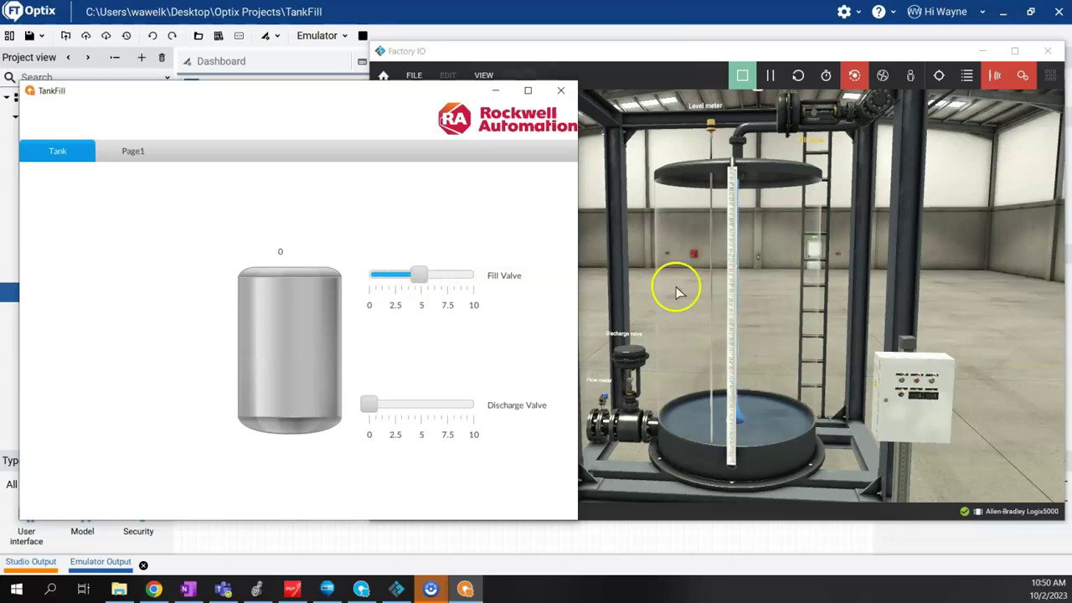
left_click_drag(735, 283, 772, 281)
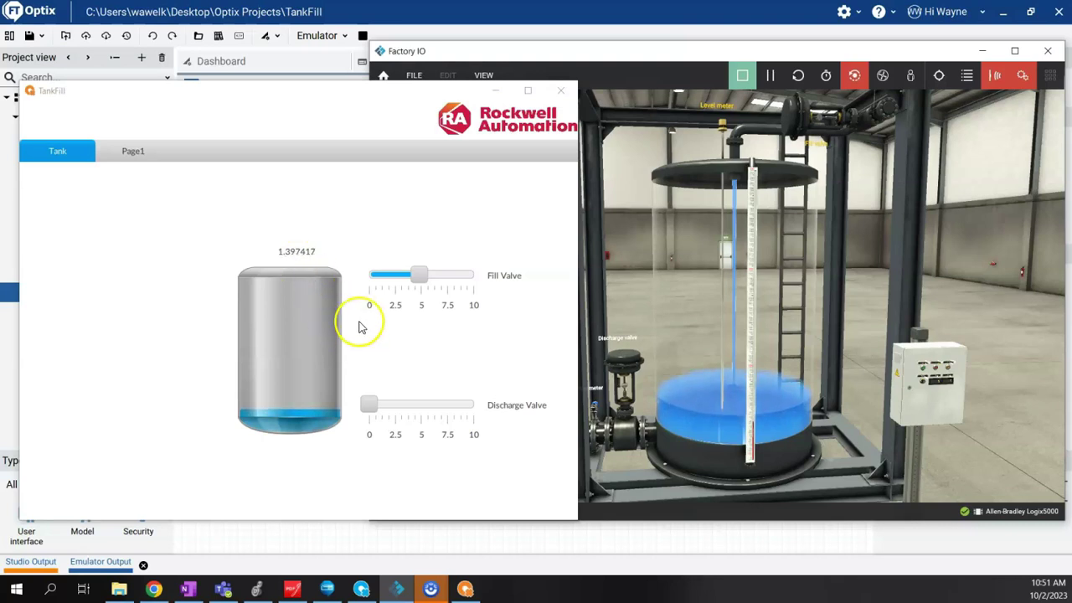
left_click(410, 278)
left_click_drag(401, 280, 374, 328)
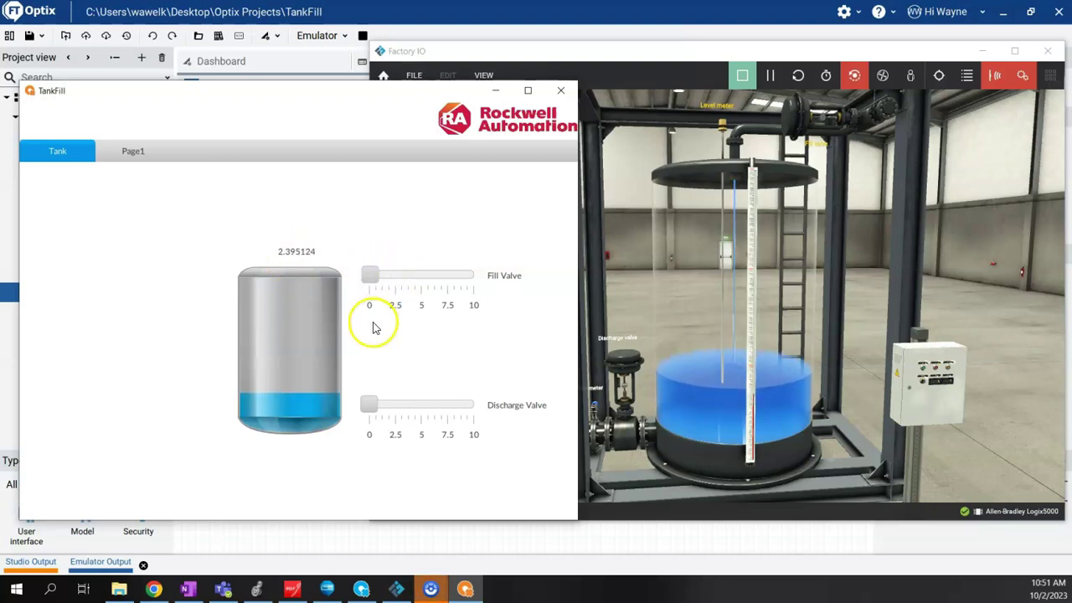
left_click(357, 277)
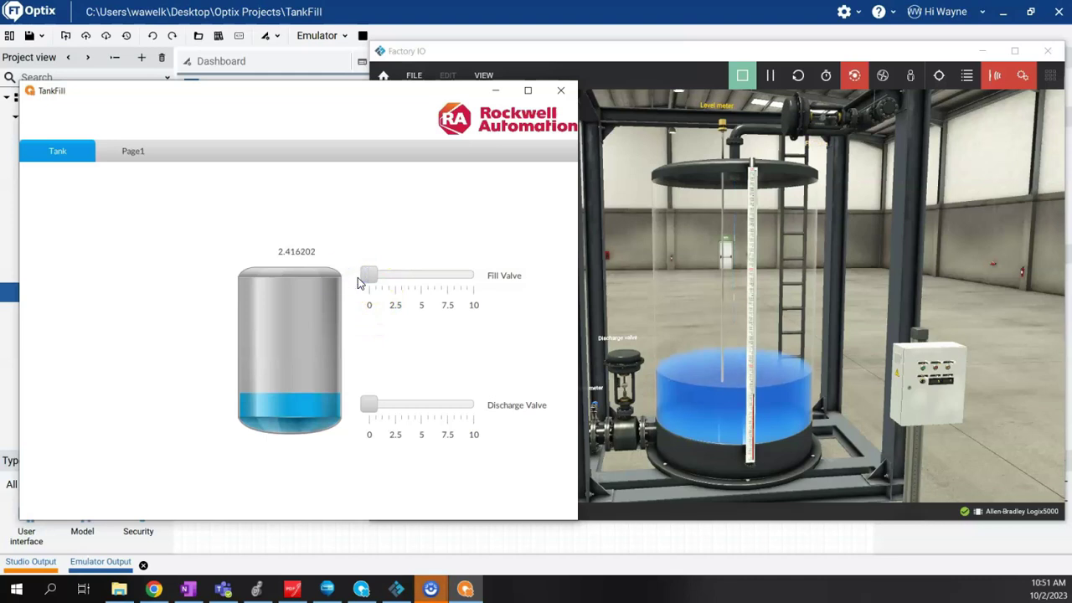
left_click_drag(362, 278, 280, 257)
Test the Discharge Valve at about 5 with the Fill Valve at about 8.5, return both to 0 and close the running HMI
left_click(418, 408)
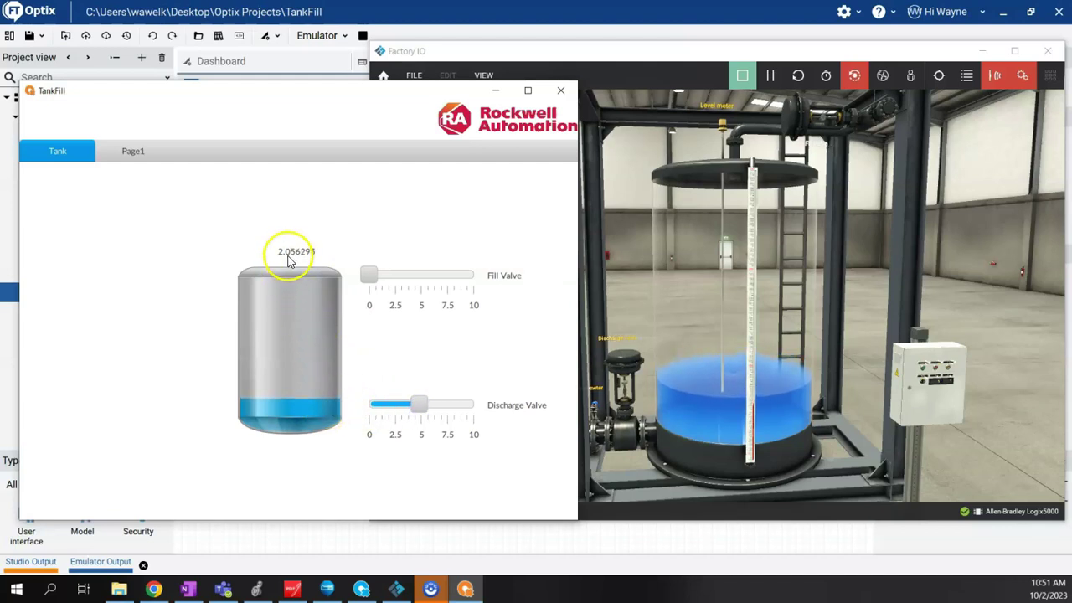
left_click_drag(369, 276, 458, 281)
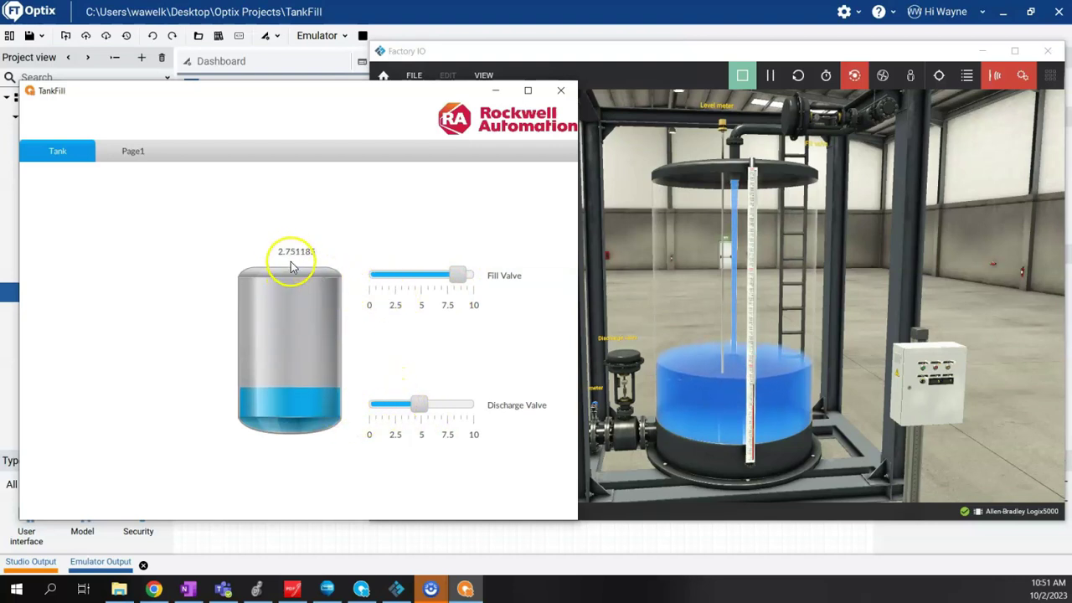
left_click_drag(419, 404, 369, 406)
left_click_drag(456, 275, 377, 287)
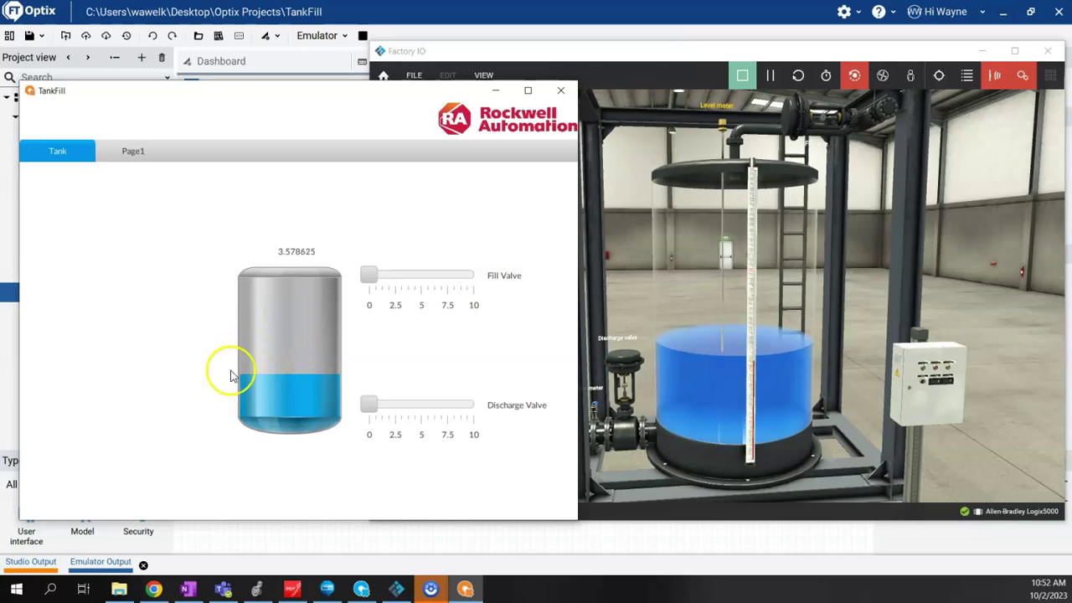
left_click(561, 90)
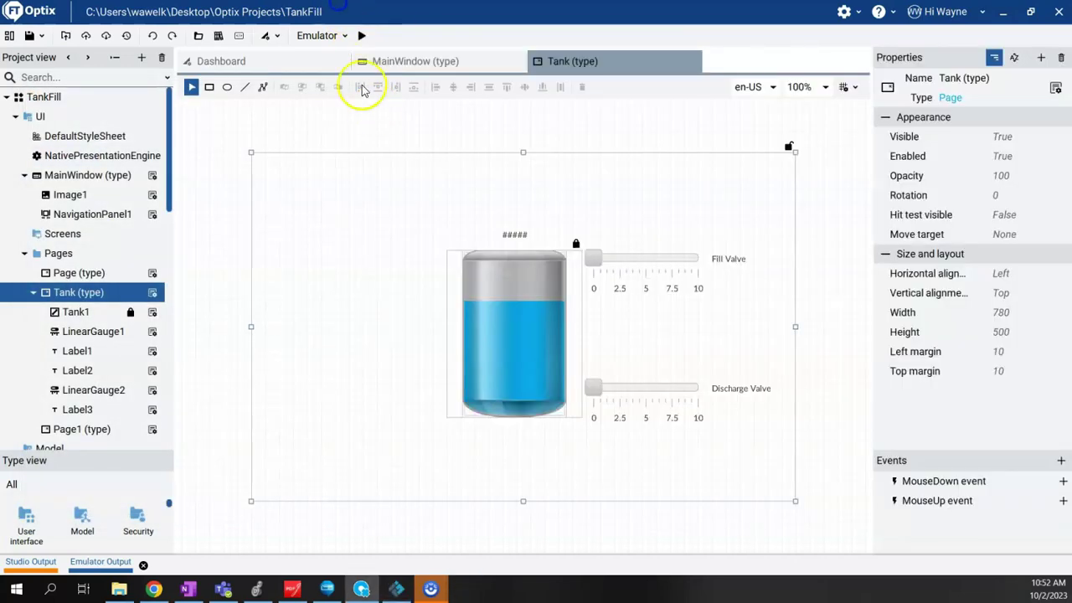
Duplicate the label above the tank and place the copy just below the tank, at margins of about 364 left and 396 top
left_click(360, 84)
right_click(515, 233)
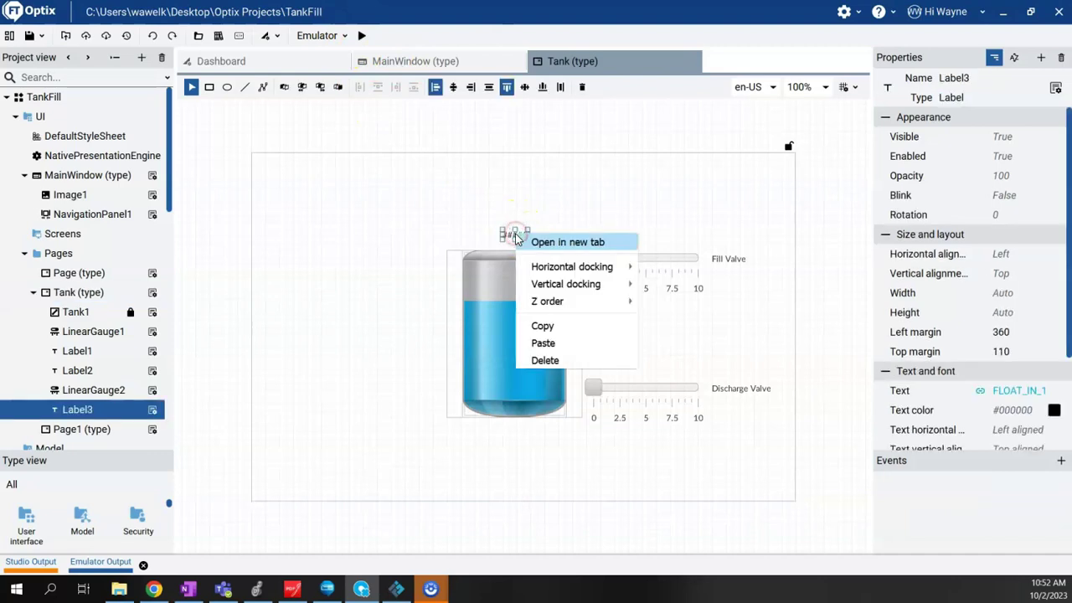
left_click(553, 327)
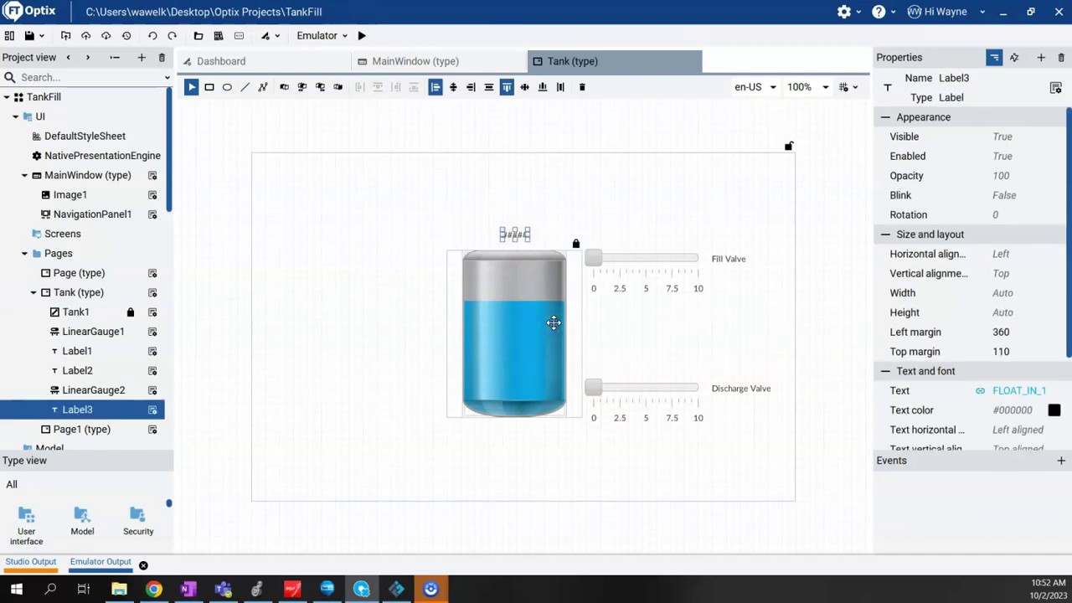
key("ctrl+v")
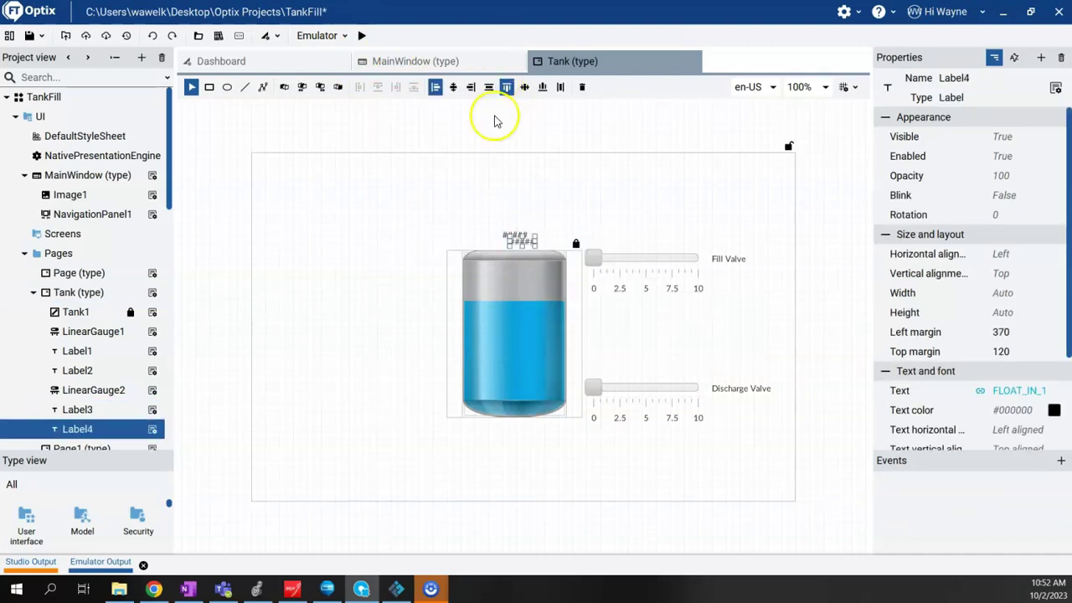
left_click_drag(527, 237, 527, 432)
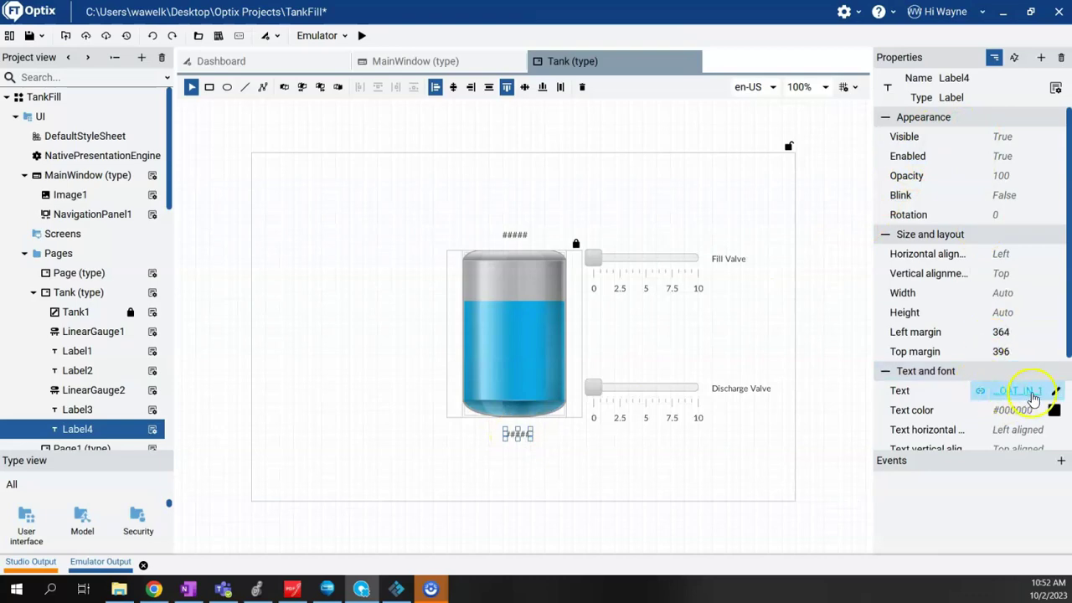
Relink the Text of the label below the tank to the controller tag FLOAT_IN_0
left_click(980, 391)
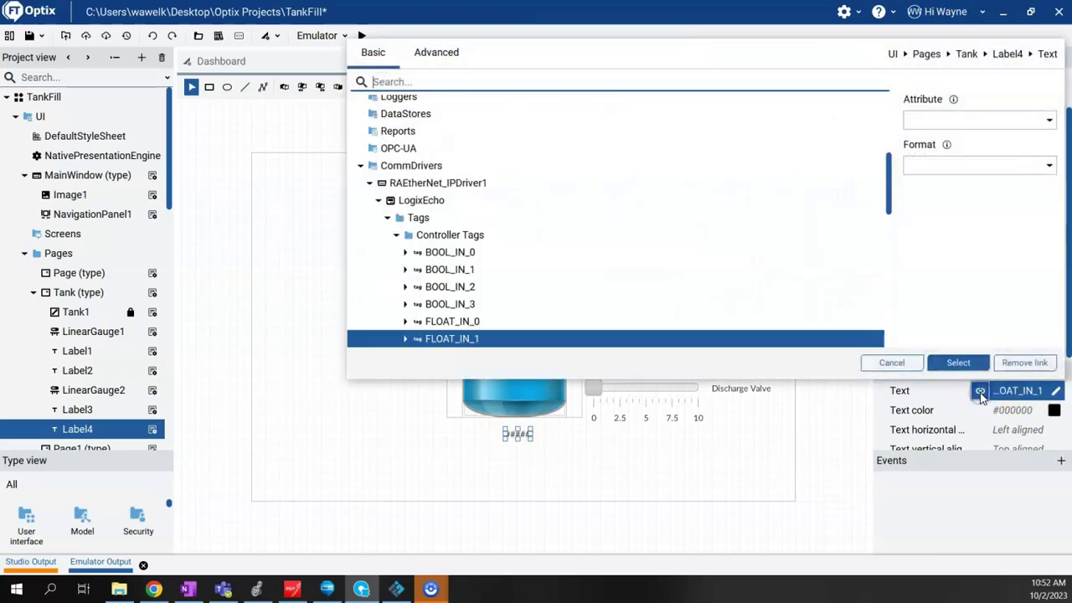
left_click(452, 322)
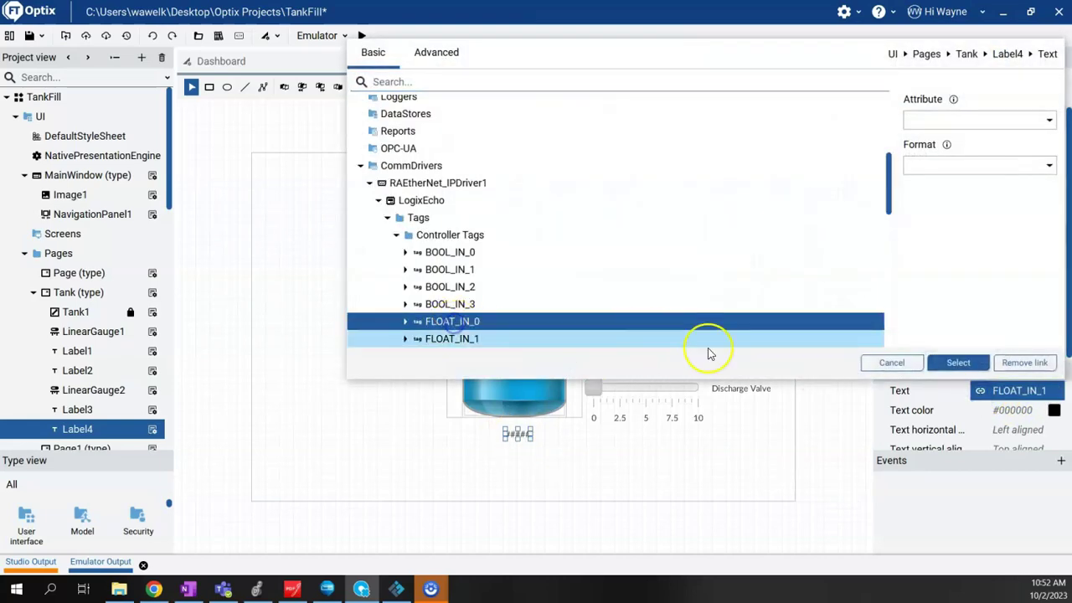
left_click(965, 364)
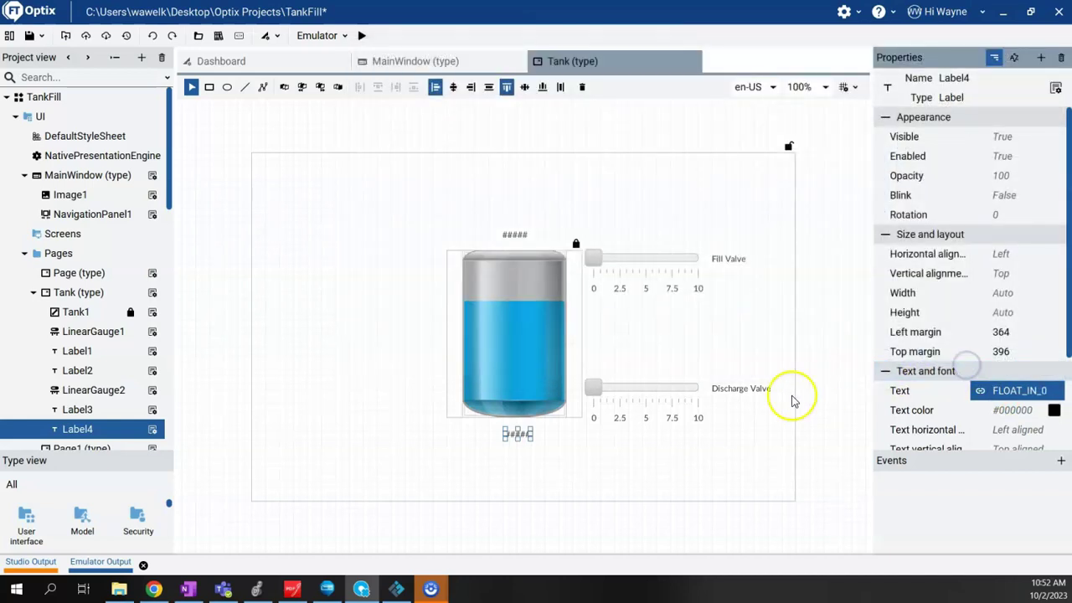
left_click(697, 470)
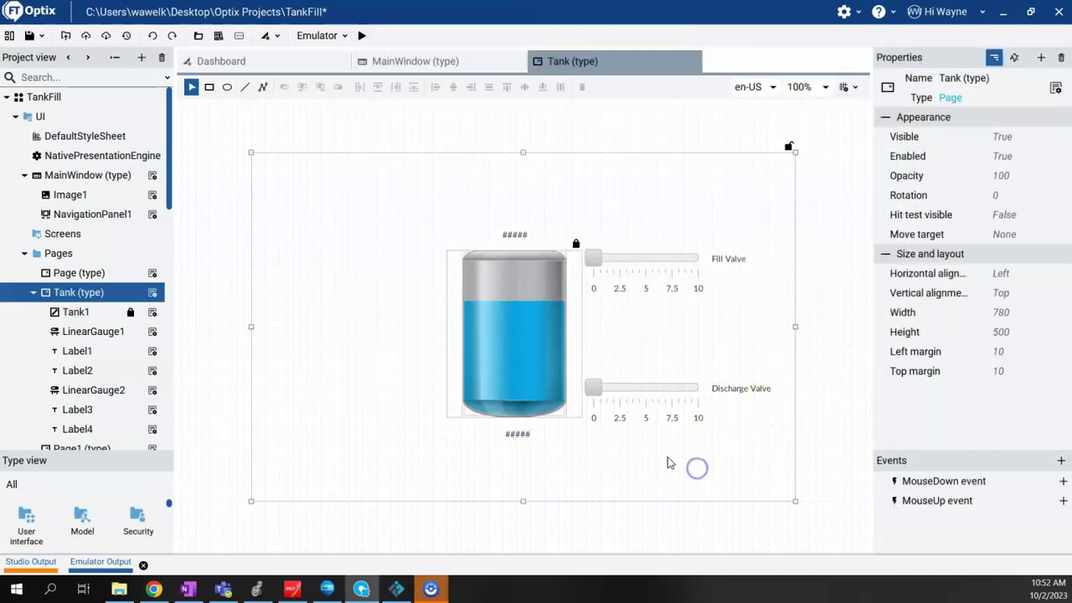
Save and rerun the project in the emulator beside Factory IO, and test the Discharge Valve at about 5.5
left_click(29, 35)
left_click(362, 37)
left_click(396, 589)
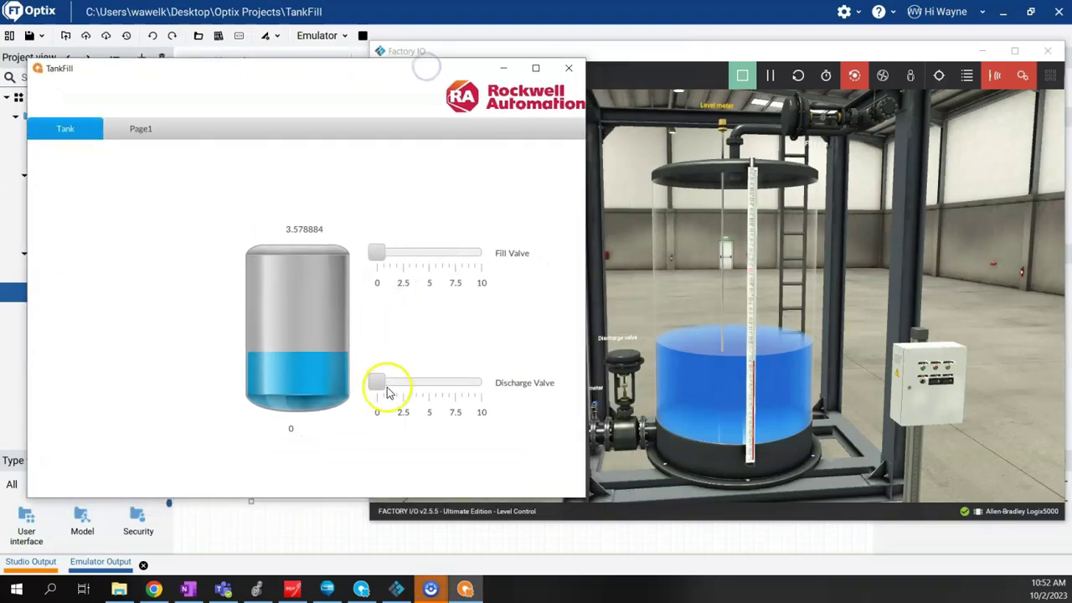
left_click_drag(377, 383, 433, 383)
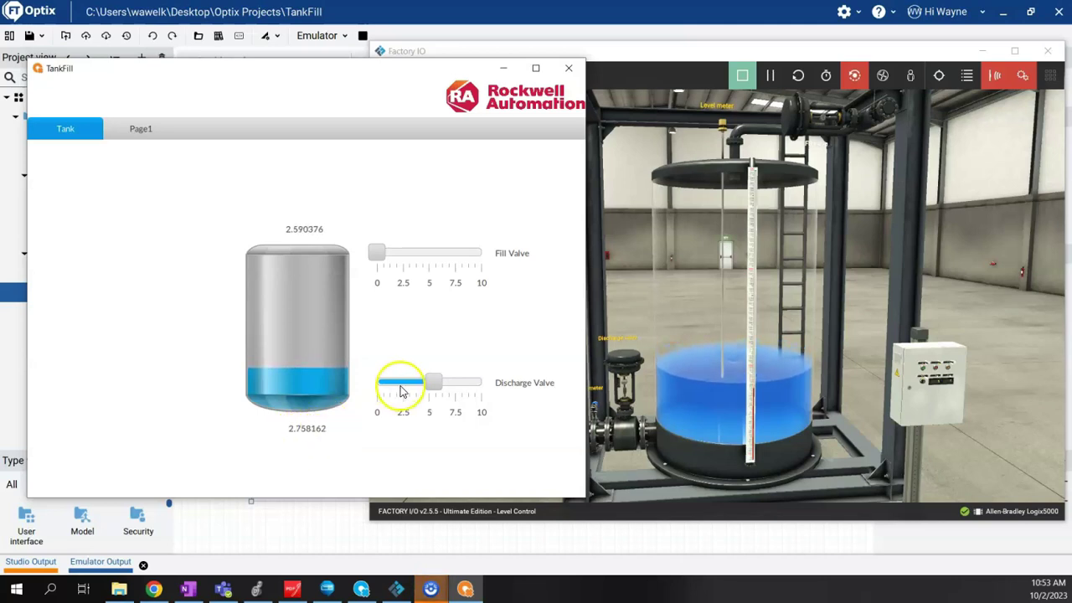
Set the Fill Valve to about 8.7 and lower the Discharge Valve to about 2.7, then to about 1.6
left_click_drag(434, 382, 406, 383)
left_click_drag(377, 253, 456, 256)
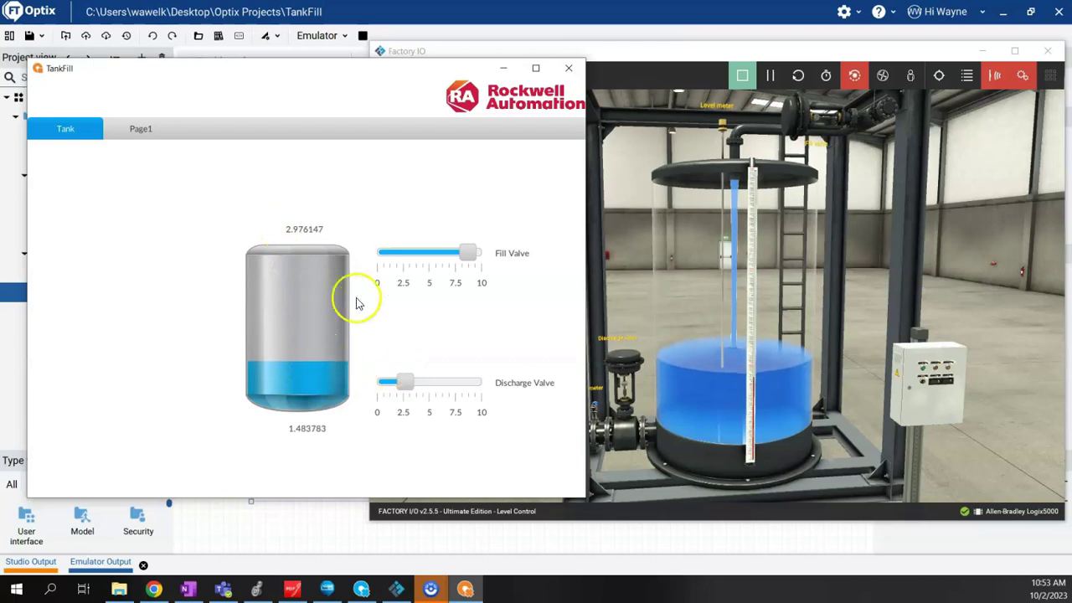
left_click_drag(405, 382, 395, 387)
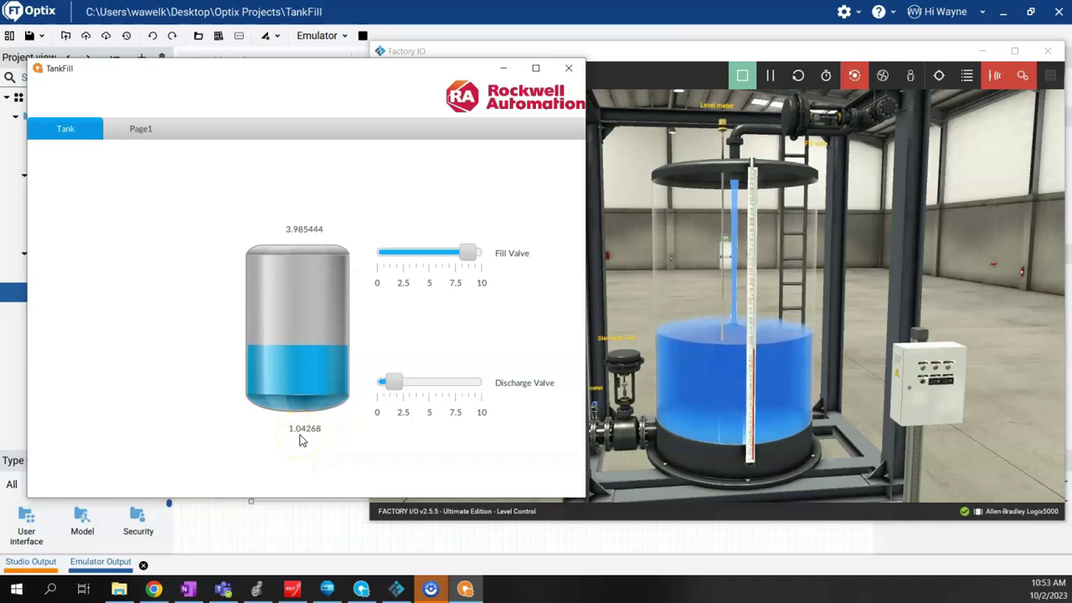
Test the Discharge Valve fully open at 10, then reduce it in stages to about 5.8, 3.1 and 2.3
left_click_drag(394, 383, 494, 383)
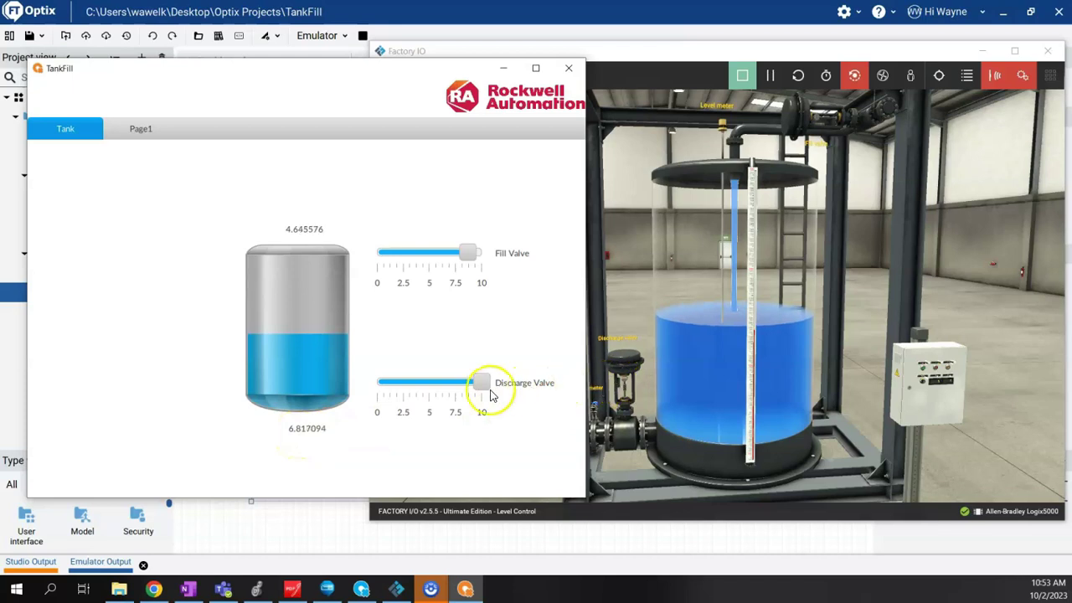
left_click_drag(485, 383, 459, 383)
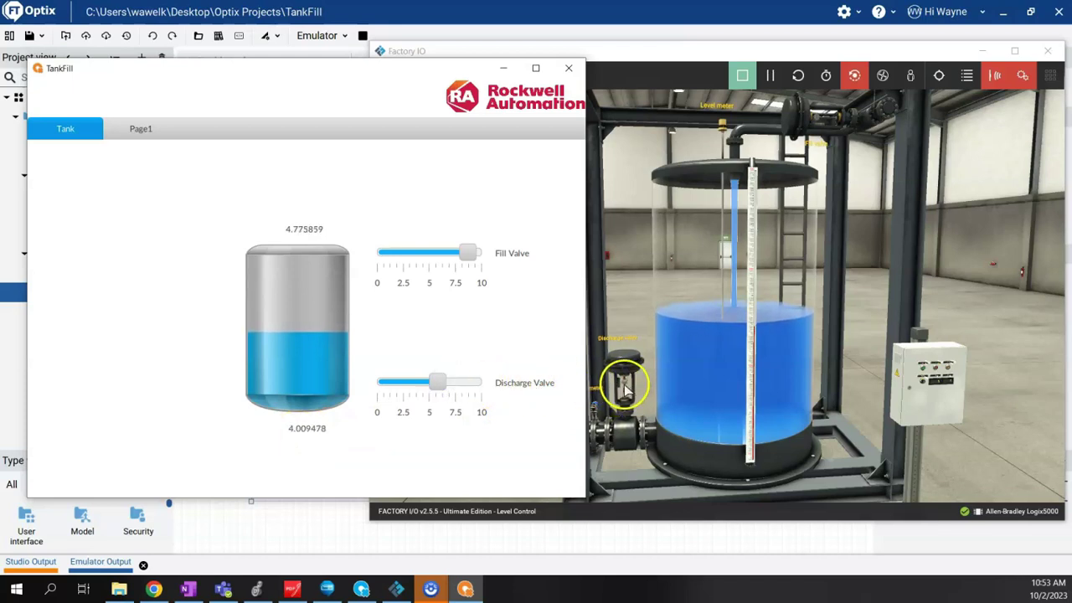
left_click_drag(437, 383, 411, 383)
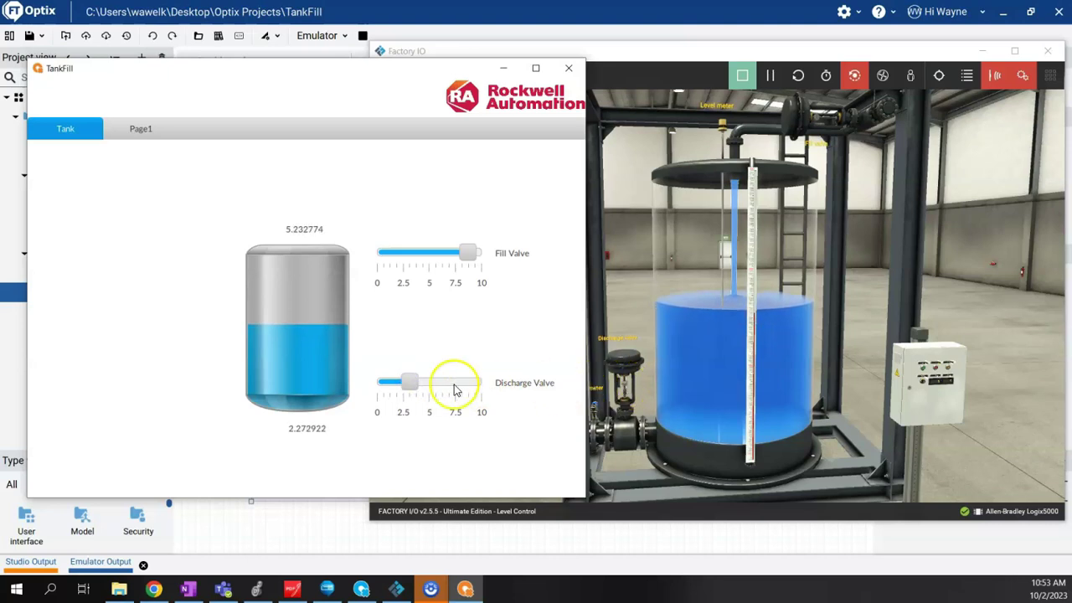
left_click_drag(410, 382, 402, 383)
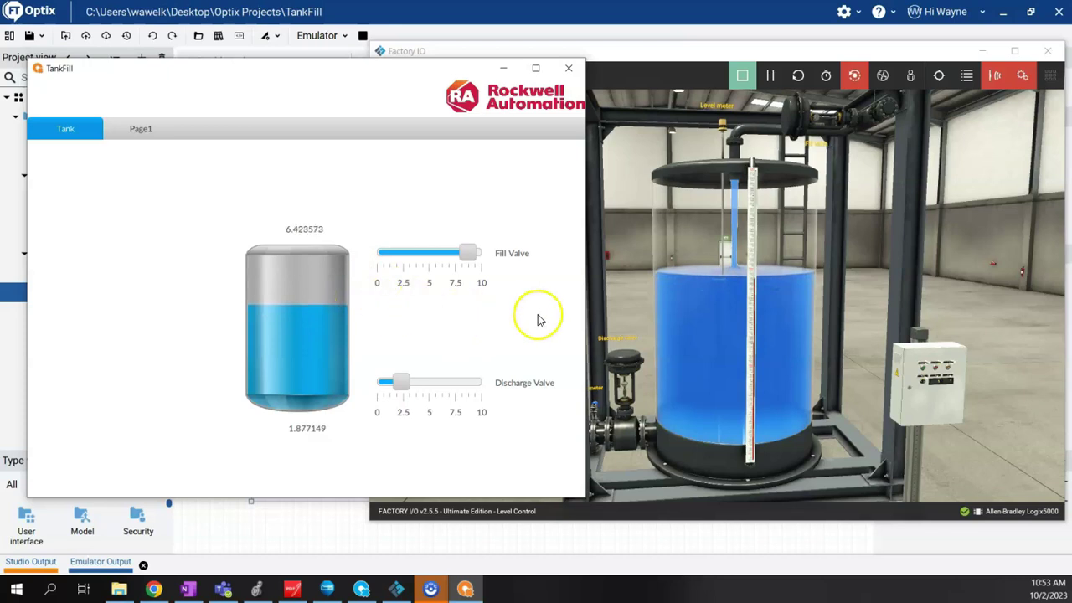
Close the Fill Valve to 0 and lower the Discharge Valve to about 0.4
left_click_drag(468, 252, 376, 260)
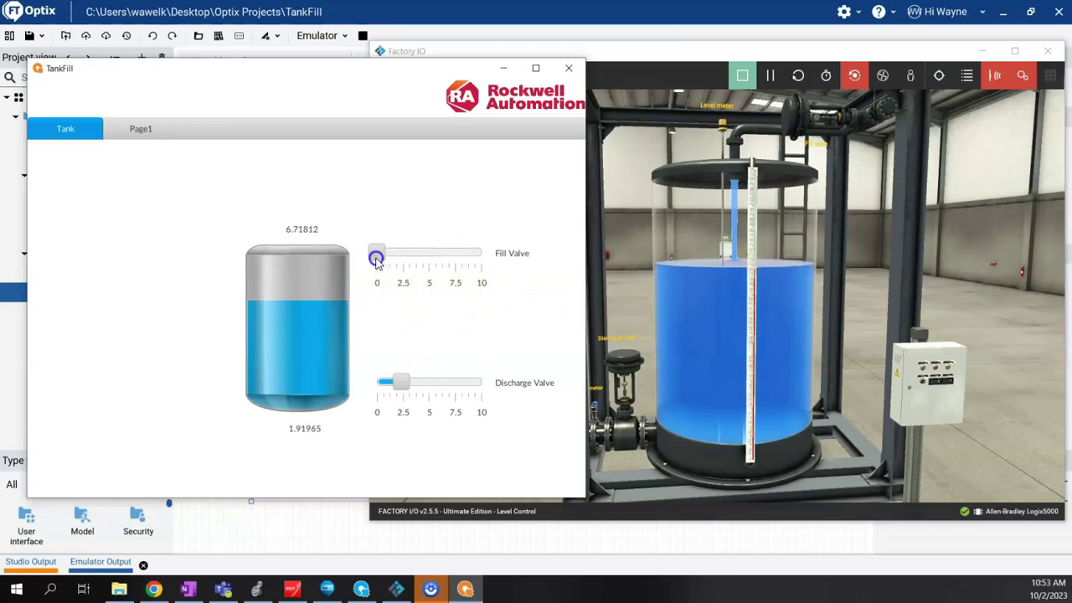
left_click_drag(404, 381, 382, 379)
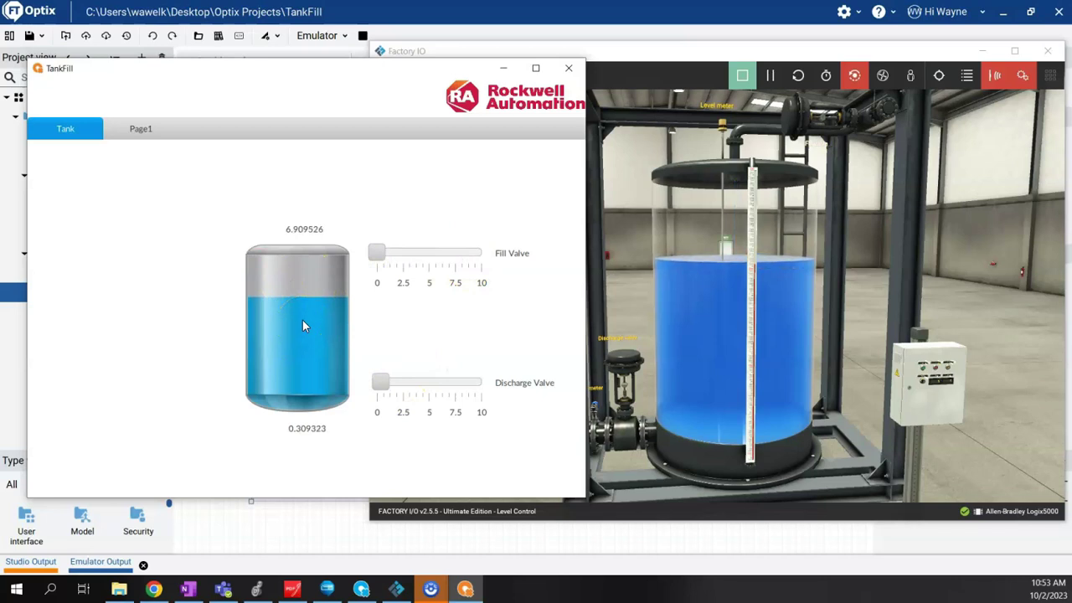
left_click(303, 320)
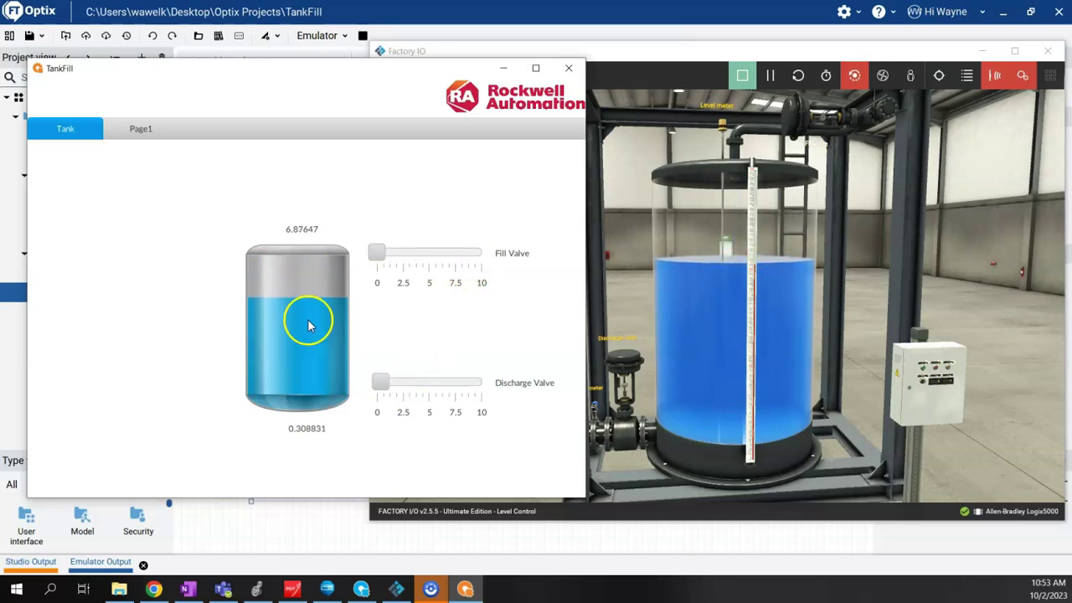